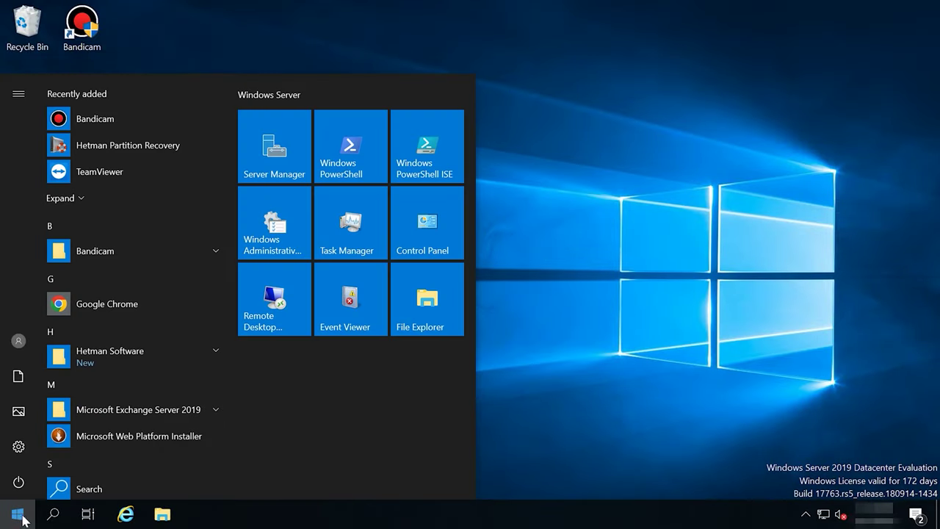
- Open Server Manager and start the Add Roles and Features Wizard
left_click(273, 184)
left_click(432, 84)
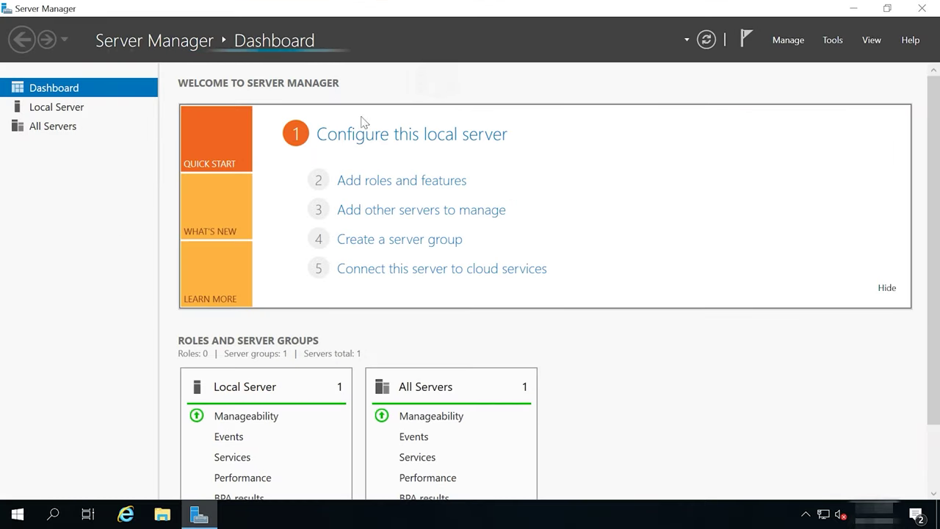
left_click(790, 42)
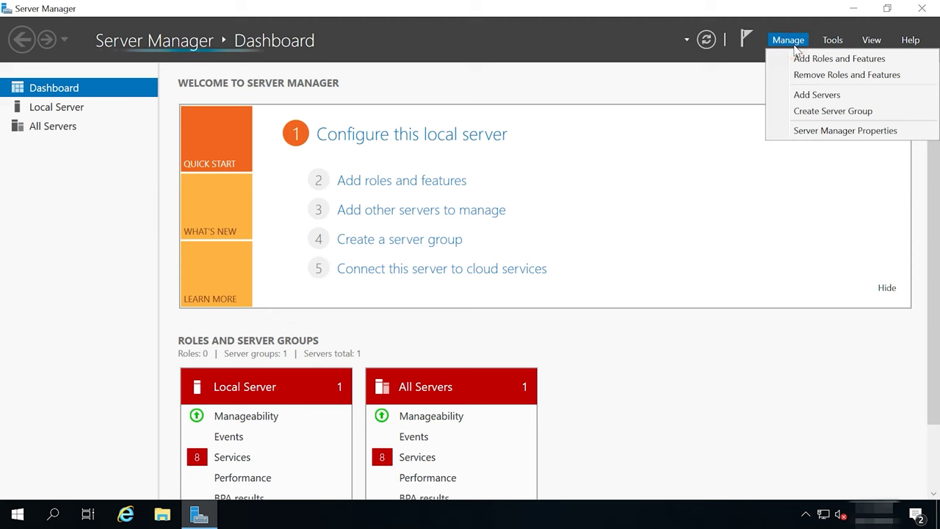
left_click(844, 59)
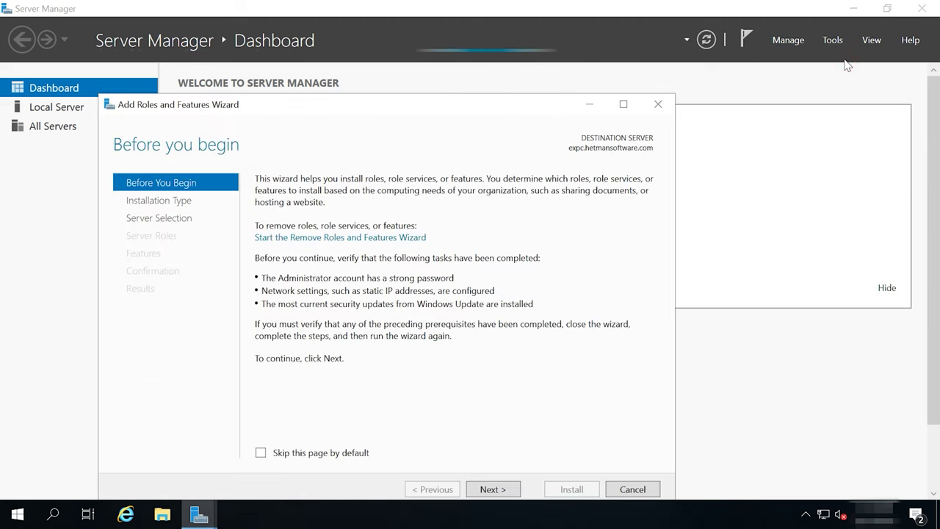
- Keep the default destination server and select the Windows Server Backup feature for installation
left_click(157, 219)
left_click(146, 253)
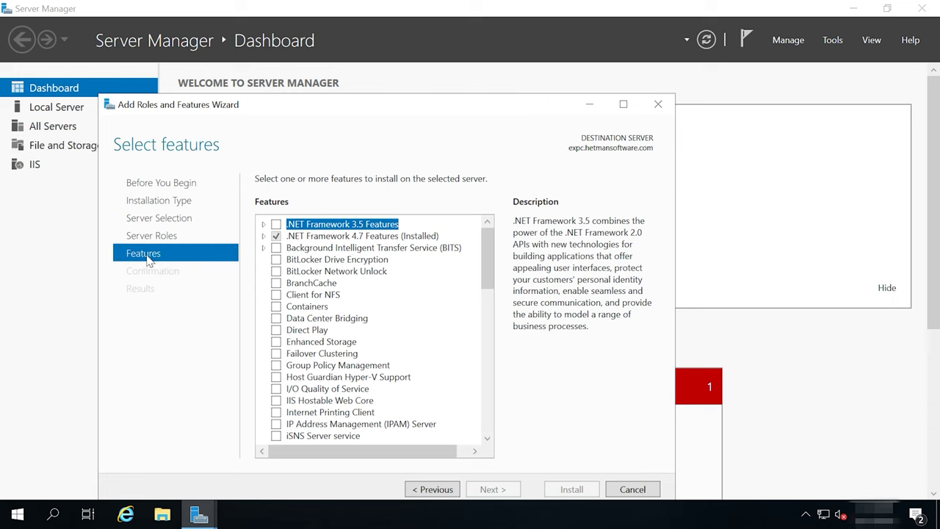
scroll(375, 366, "down", 4)
scroll(374, 365, "down", 10)
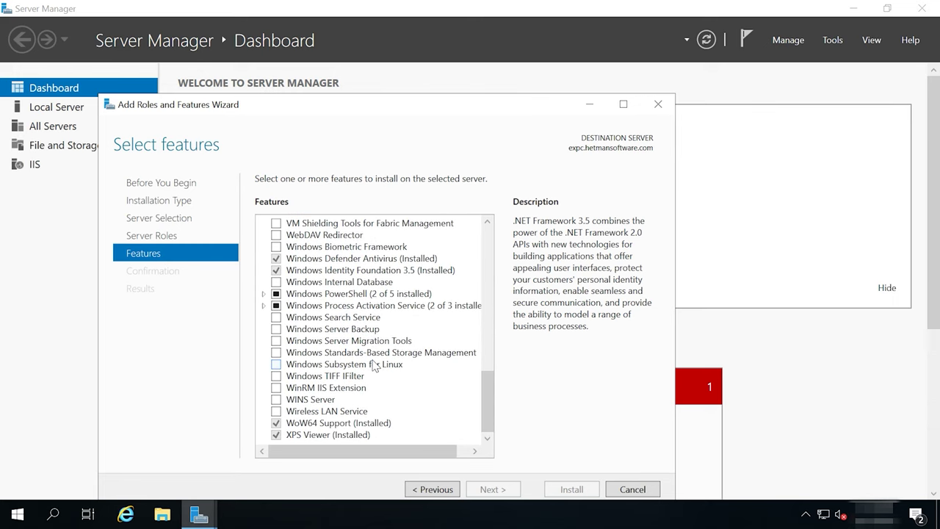
left_click(277, 329)
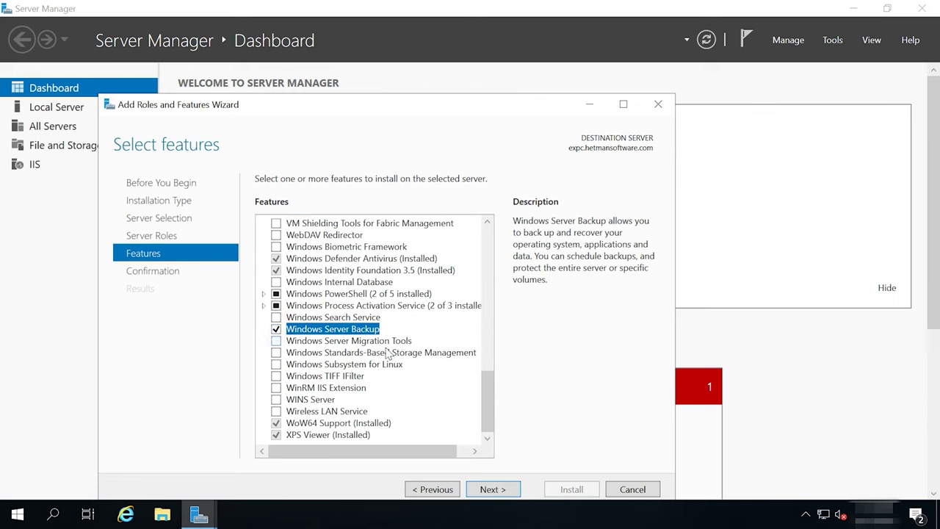
- Install the selected feature without automatic restart and close the wizard once installation finishes
left_click(490, 491)
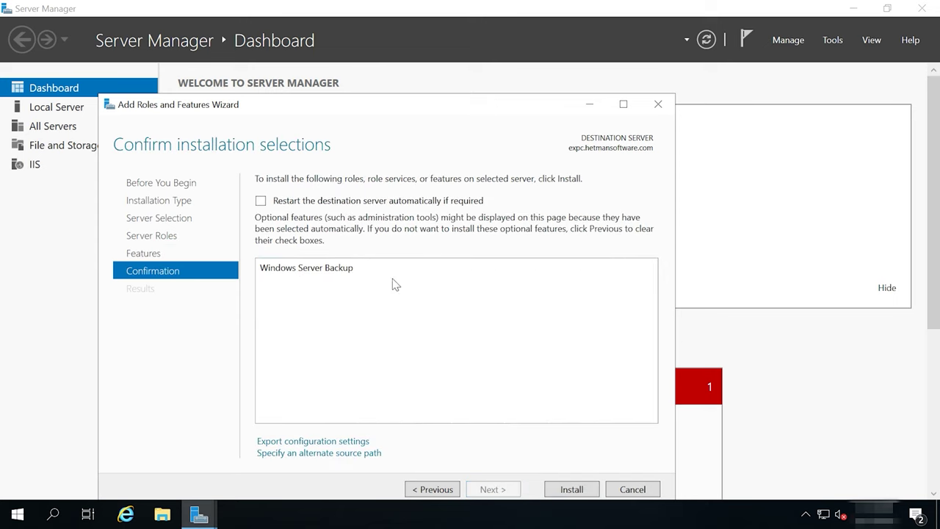
left_click(573, 490)
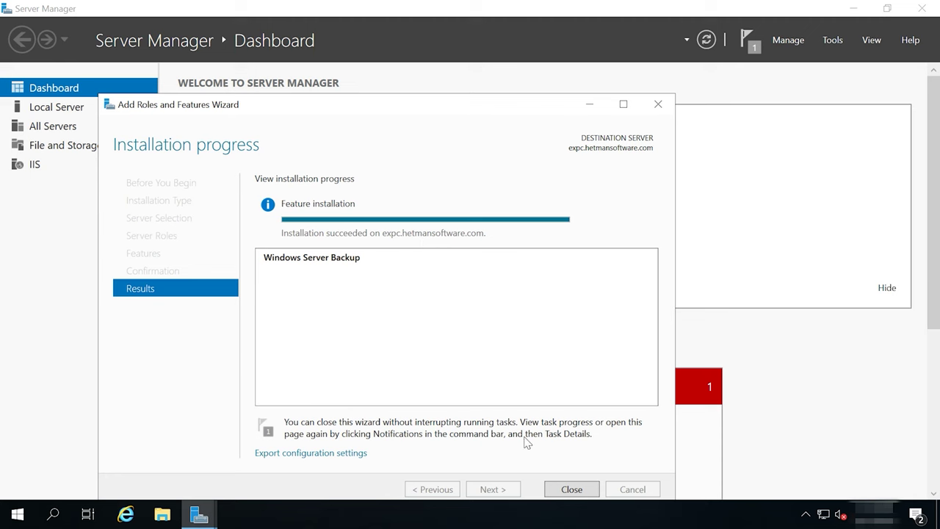
left_click(572, 489)
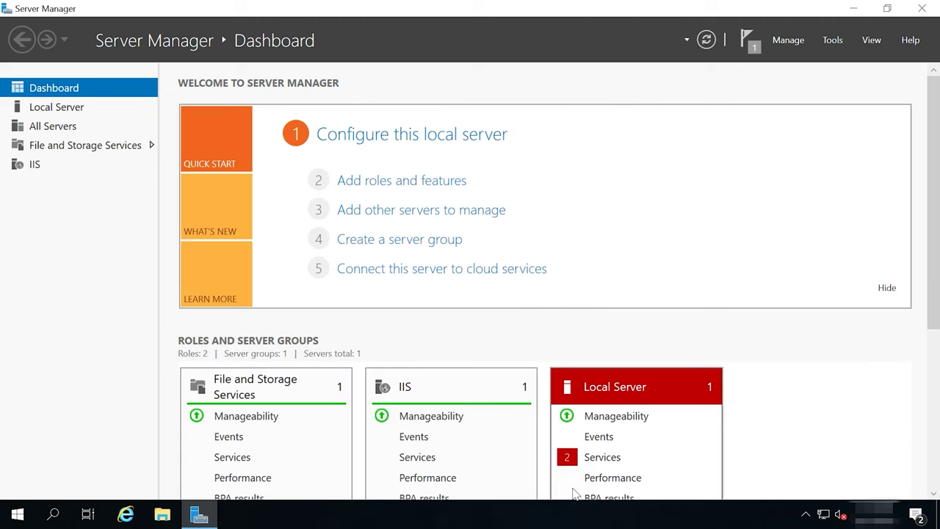
- Open the Windows Server Backup tool from Server Manager
left_click(834, 47)
scroll(779, 441, "down", 3)
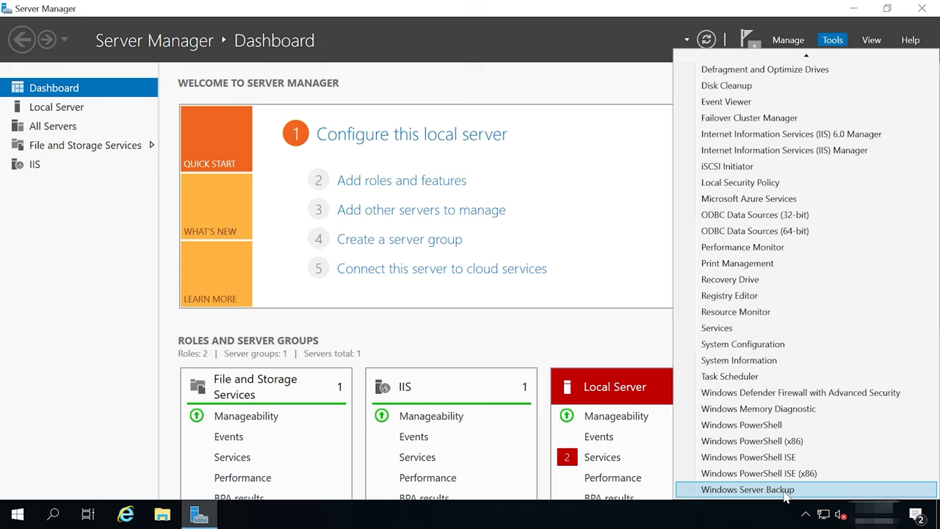
left_click(748, 489)
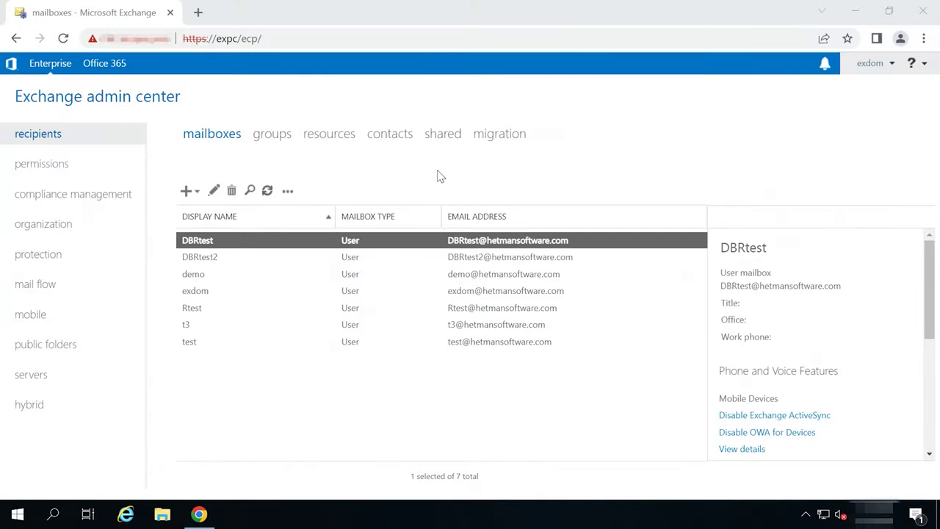
- In the Exchange admin center, dismount the mailbox database on server EXPC and confirm the dismount
left_click(33, 387)
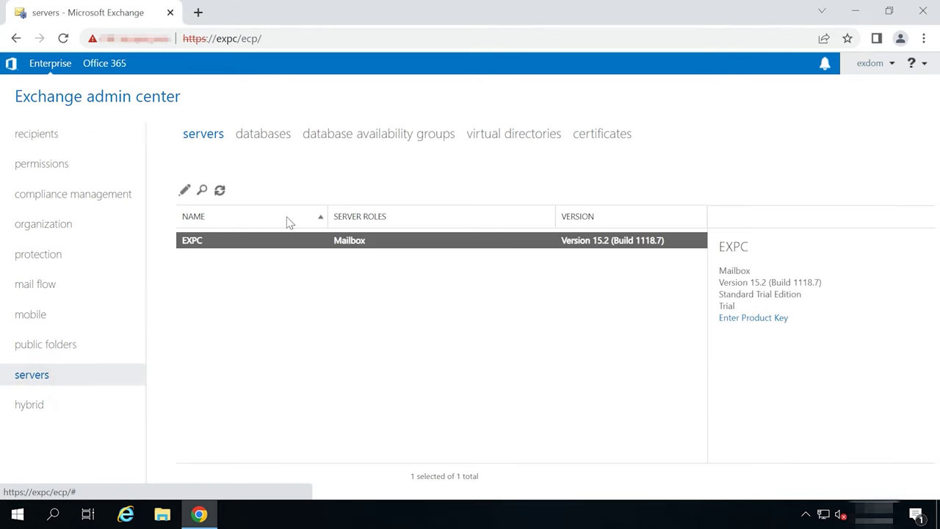
left_click(255, 140)
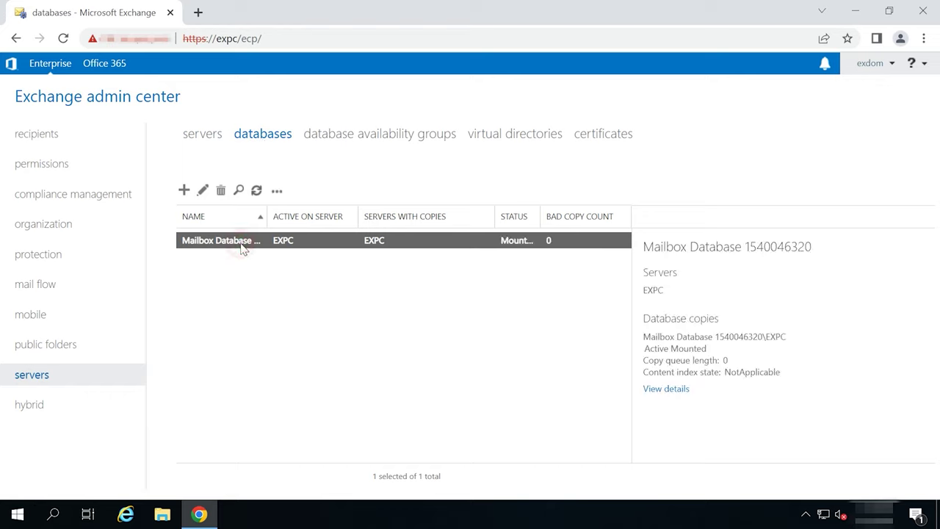
left_click(277, 192)
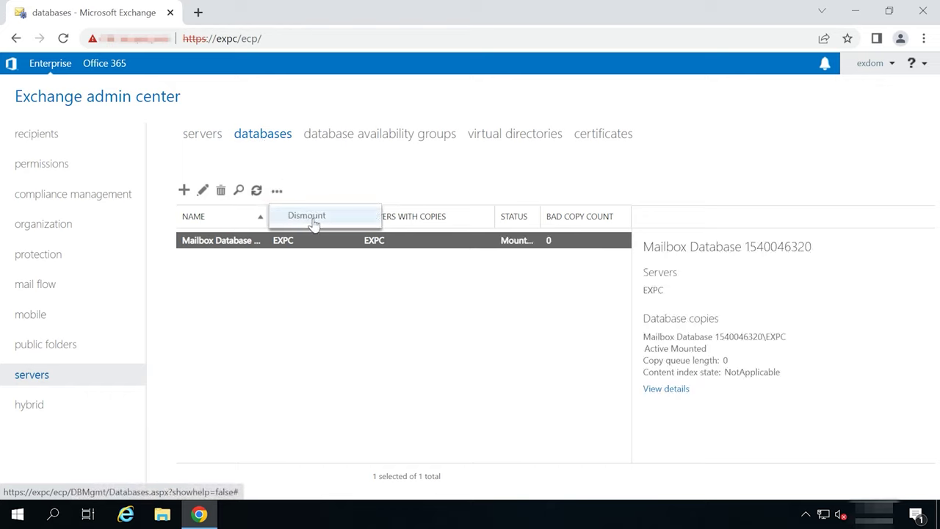
left_click(315, 218)
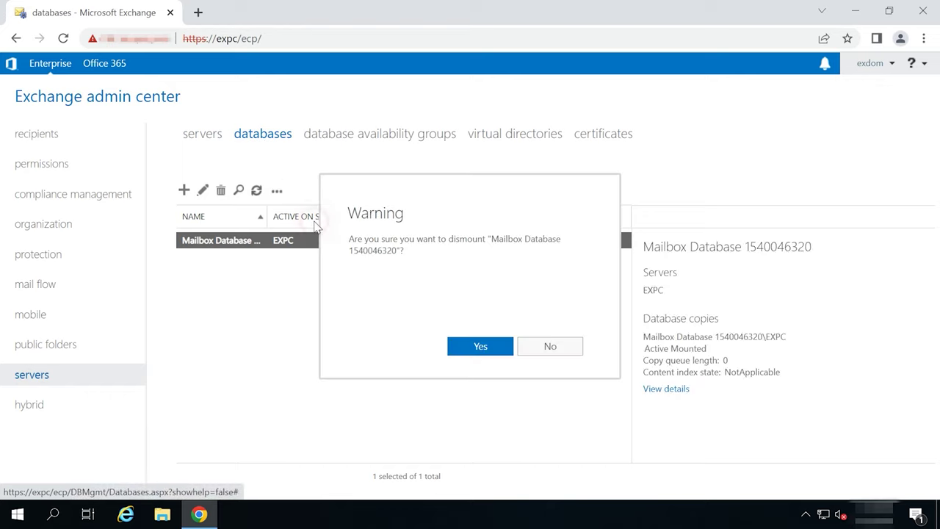
left_click(488, 352)
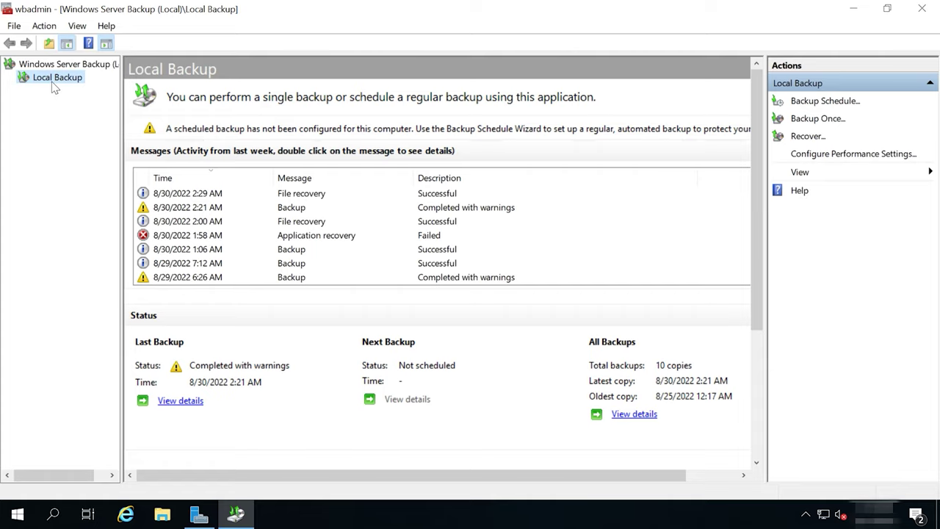
- In Windows Server Backup, start a custom one-time backup with different options, add Local disk (C:), and open its advanced settings
left_click(828, 119)
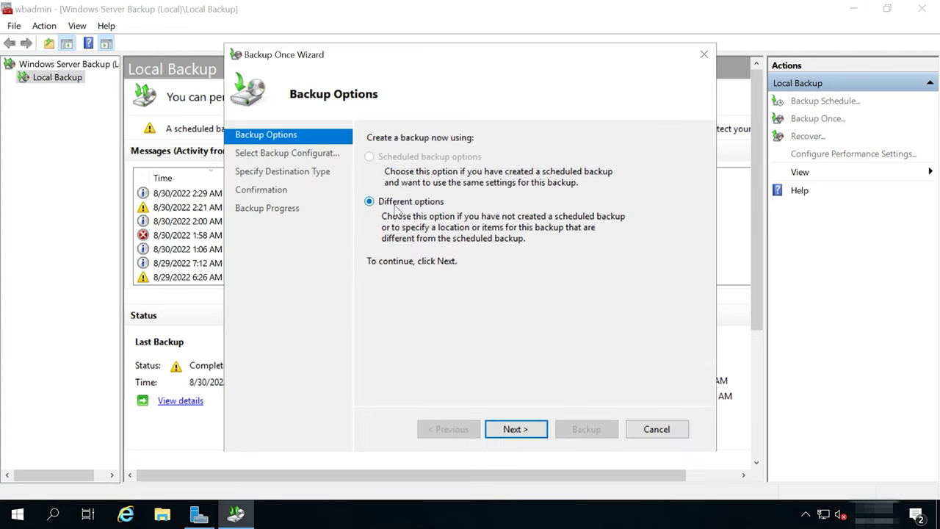
left_click(522, 430)
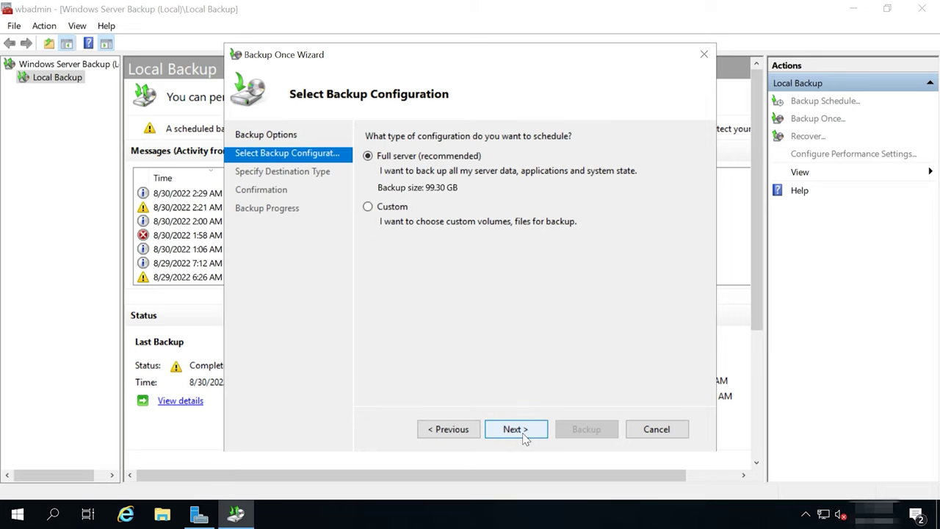
left_click(386, 213)
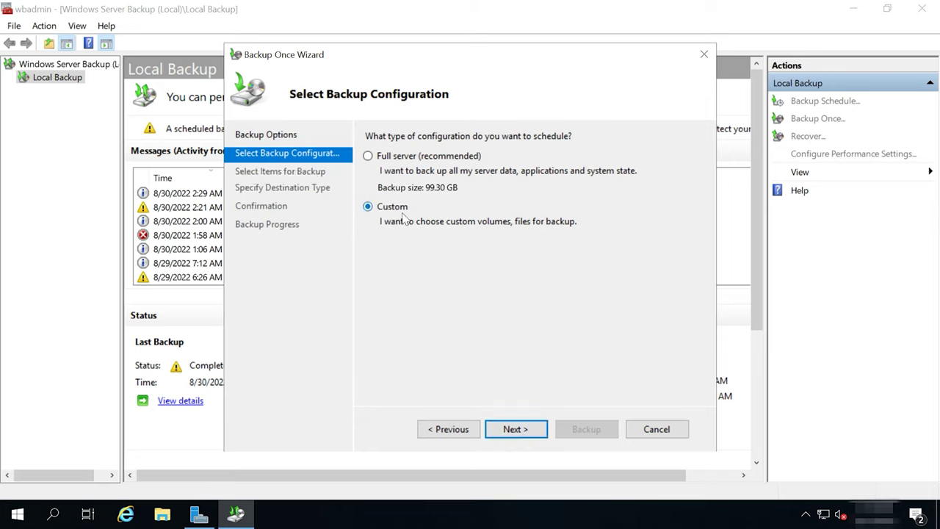
left_click(523, 432)
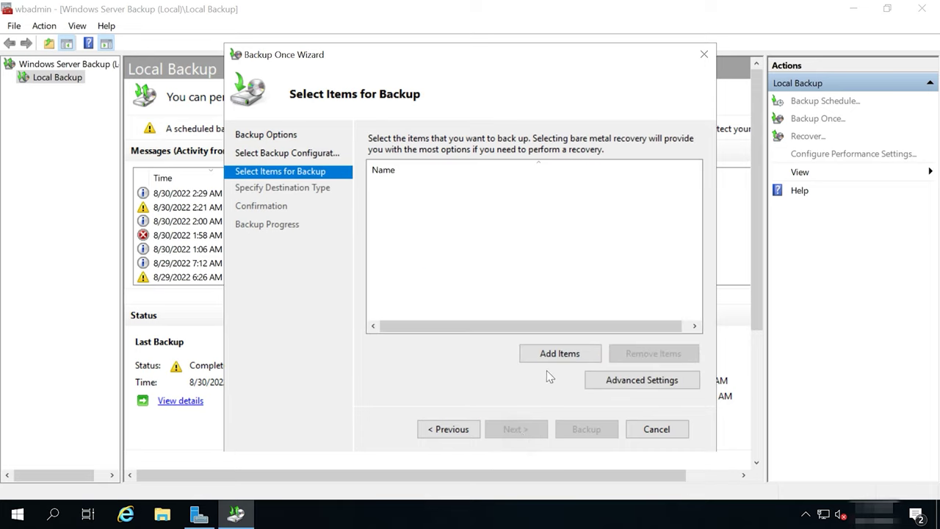
left_click(570, 363)
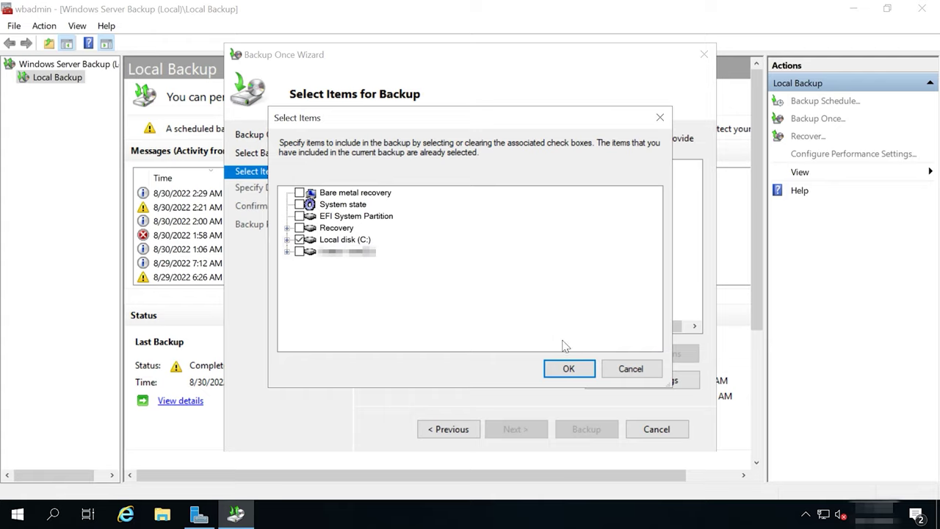
left_click(566, 368)
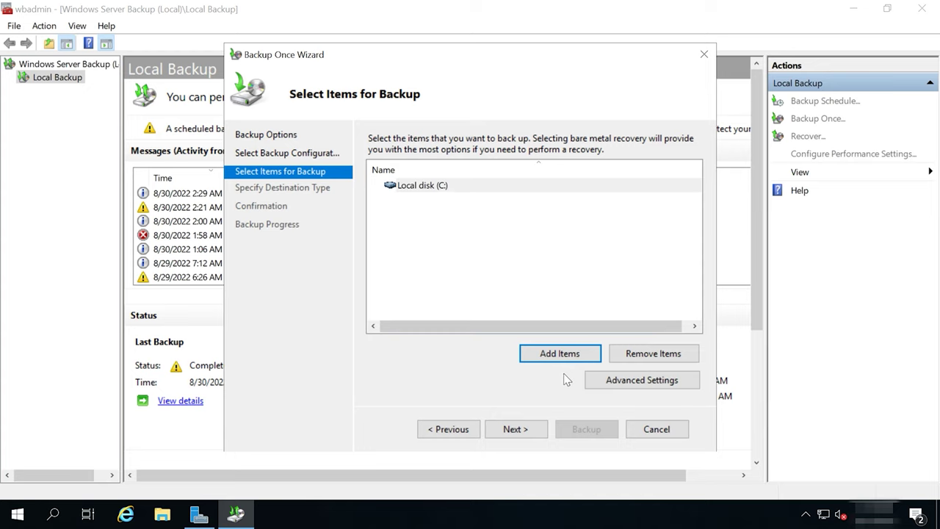
left_click(643, 381)
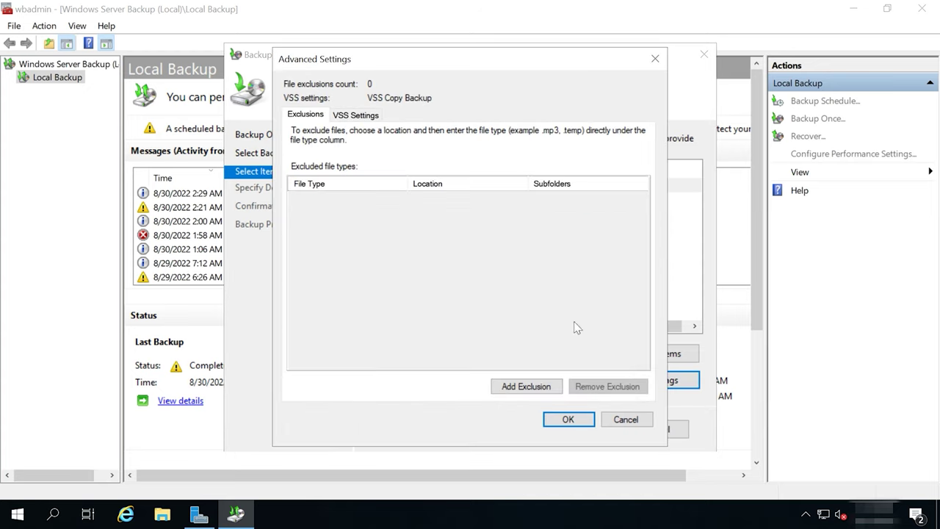
left_click(528, 388)
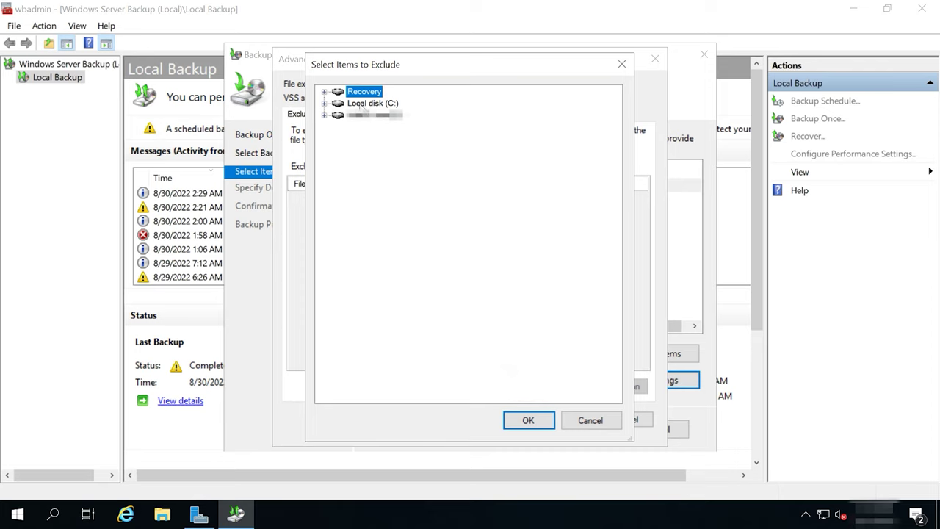
left_click(324, 103)
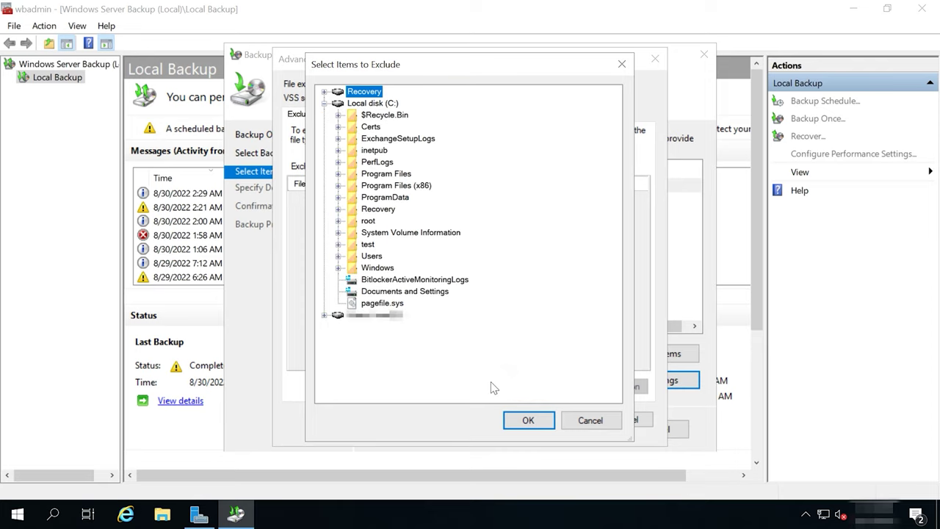
left_click(577, 422)
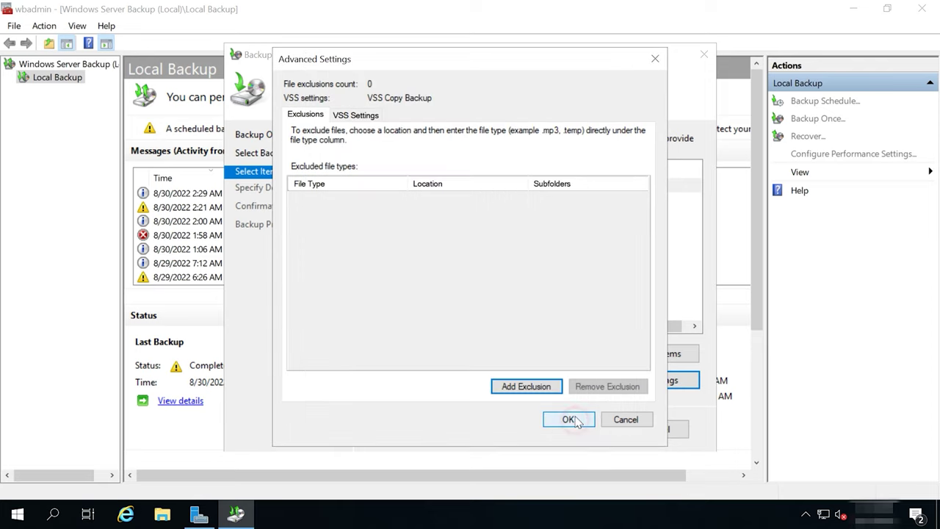
- Set the backup's Volume Shadow Copy type to VSS full Backup and apply the advanced settings
left_click(357, 116)
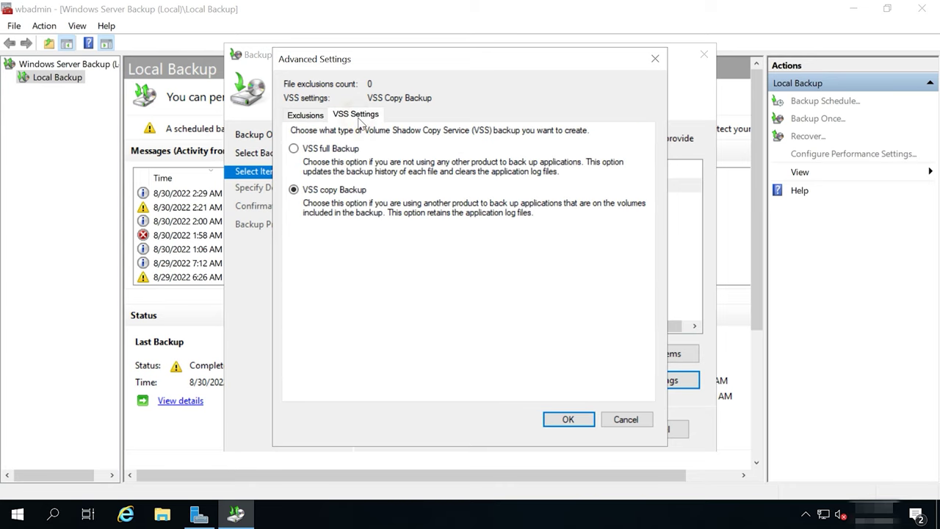
left_click(312, 151)
left_click(568, 420)
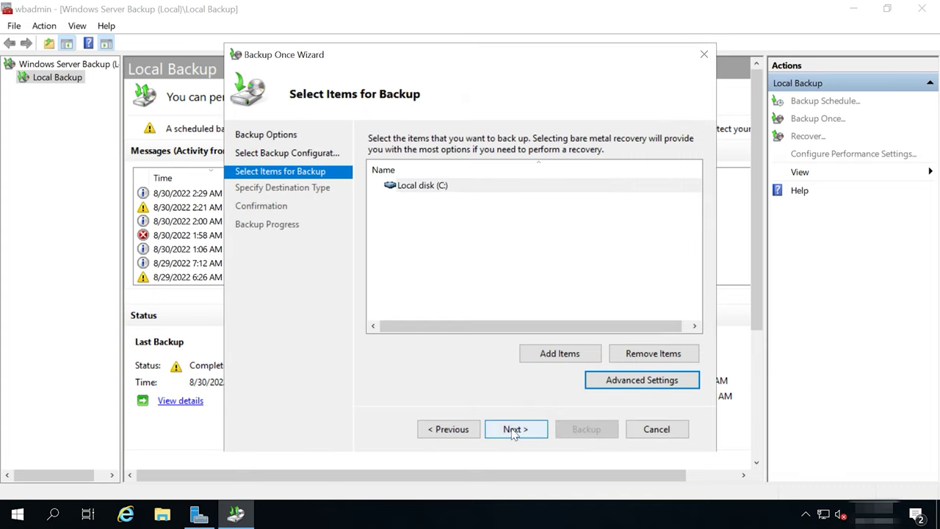
- Store the backup on local drives, with volume D: as the backup destination
left_click(523, 434)
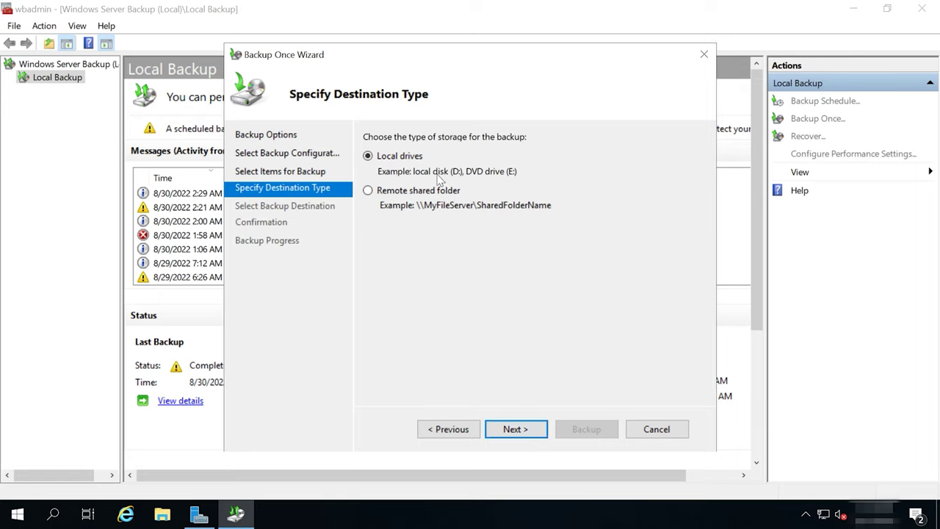
left_click(507, 431)
left_click(694, 169)
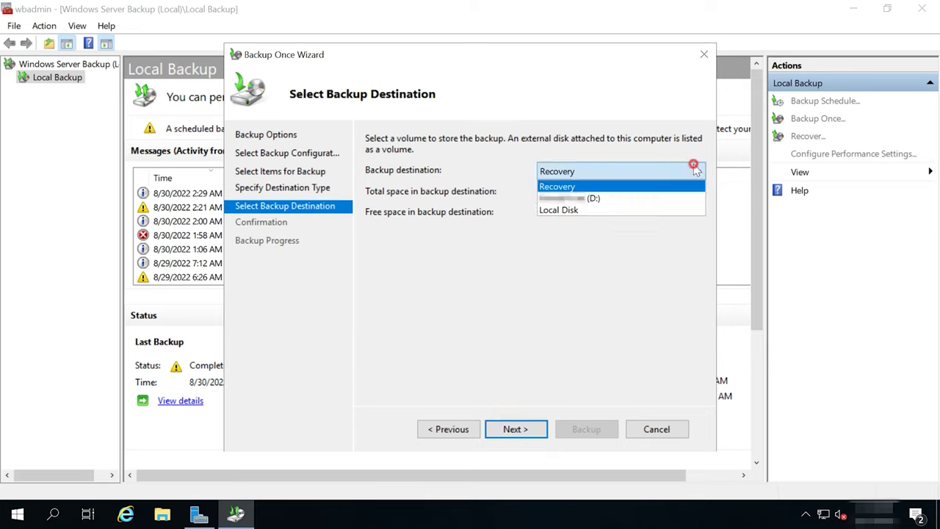
left_click(594, 198)
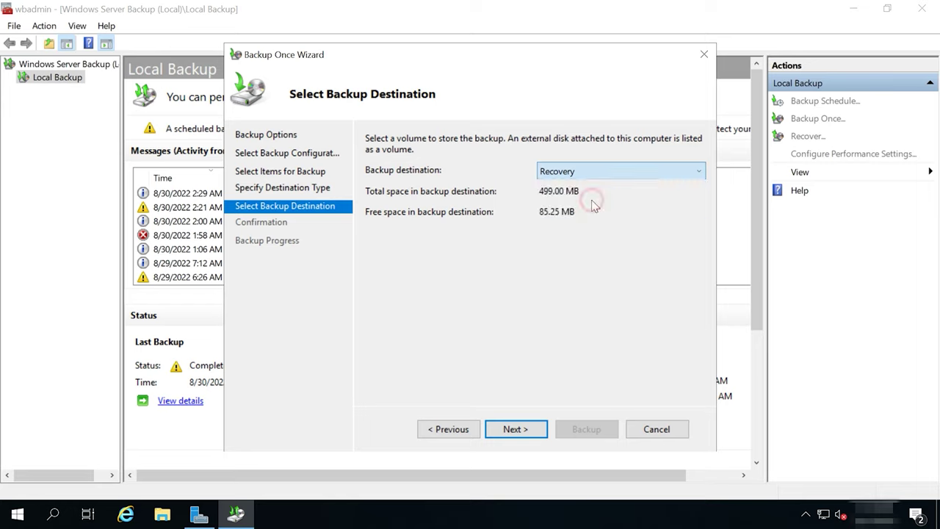
left_click(517, 431)
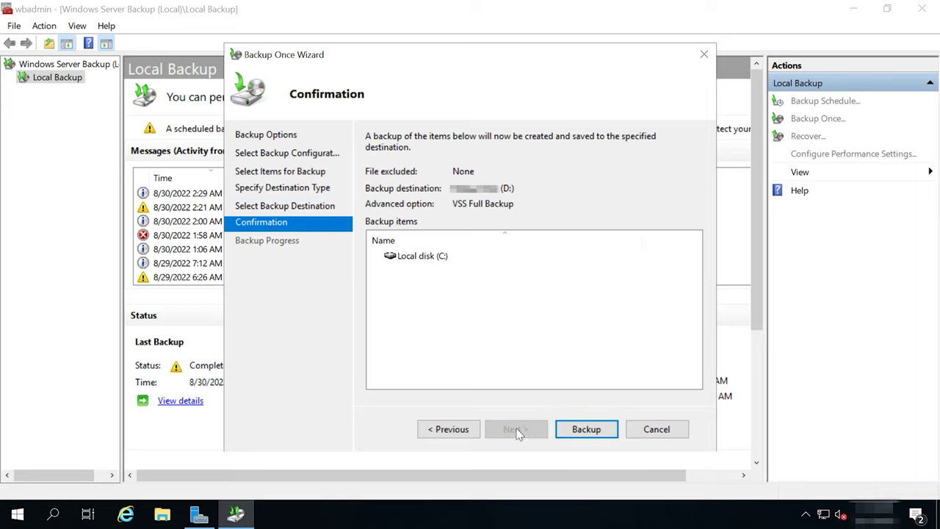
- Run the backup of Local disk (C:) and close the wizard when it completes
left_click(423, 262)
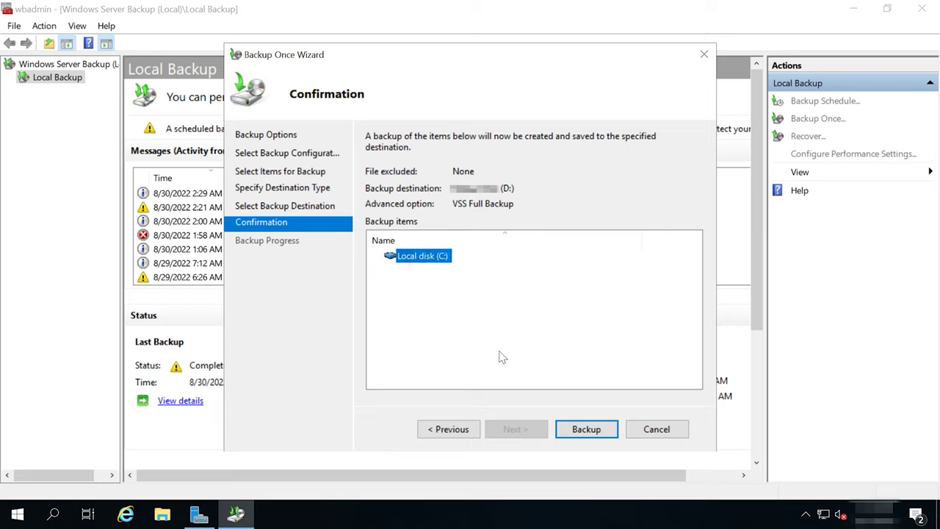
left_click(591, 434)
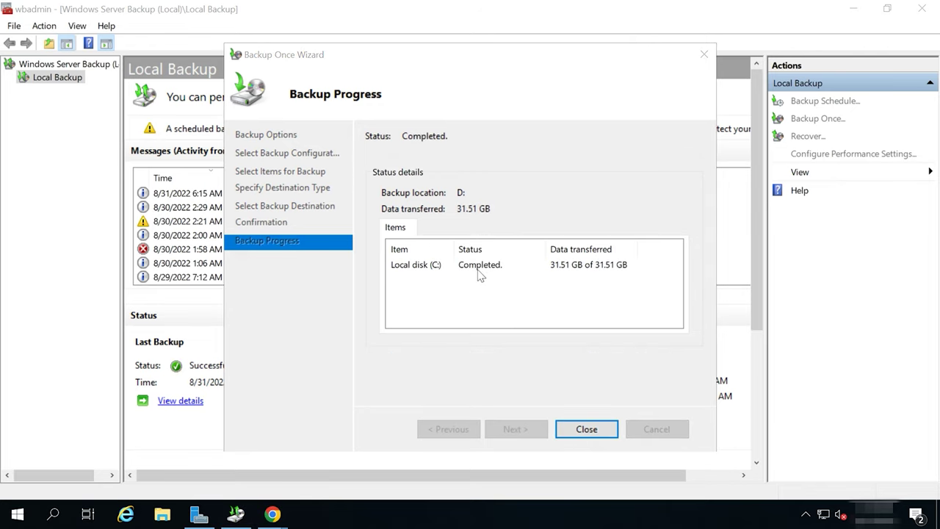
left_click(588, 437)
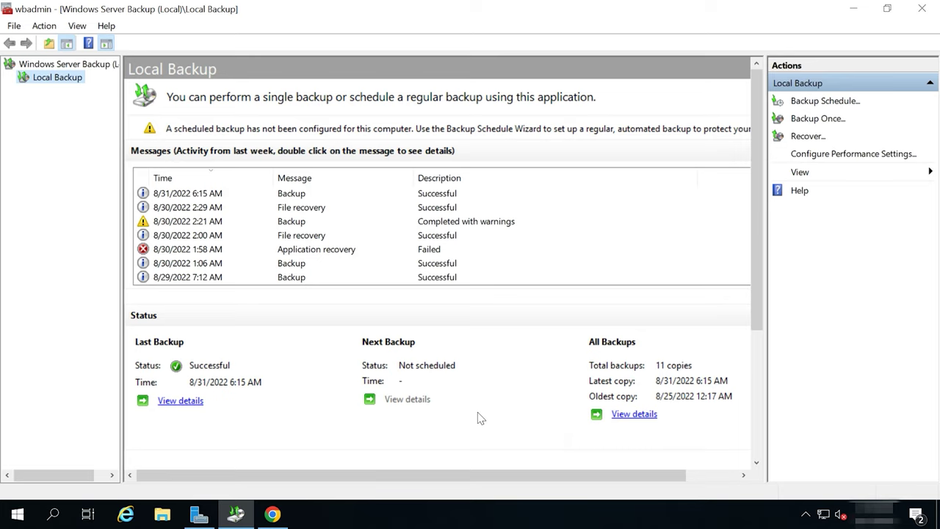
- Switch to the webmail in Chrome and look through the Inbox messages test3, test2 and test1
left_click(272, 514)
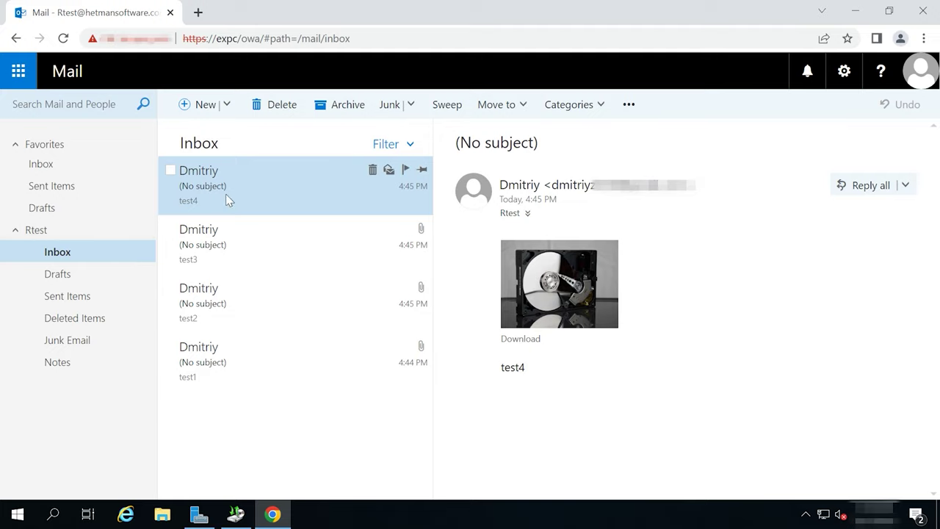
left_click(282, 260)
left_click(281, 305)
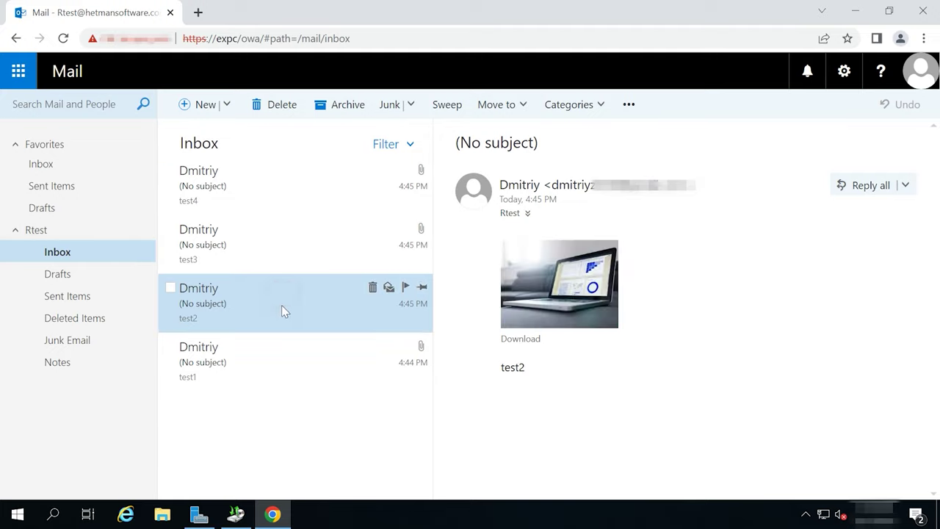
left_click(284, 347)
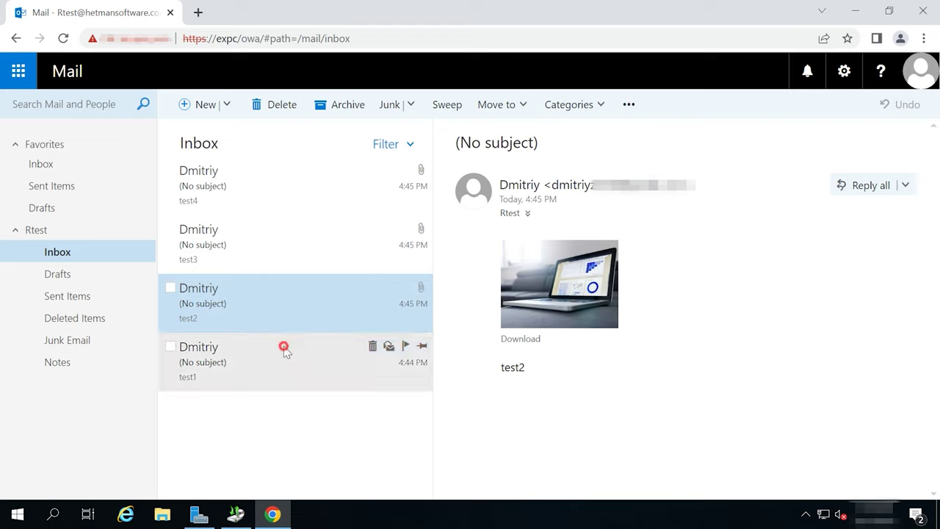
- Look through the messages test4, test3, test2 and test1 in the Sent Items folder
left_click(73, 303)
left_click(290, 191)
left_click(299, 236)
left_click(300, 296)
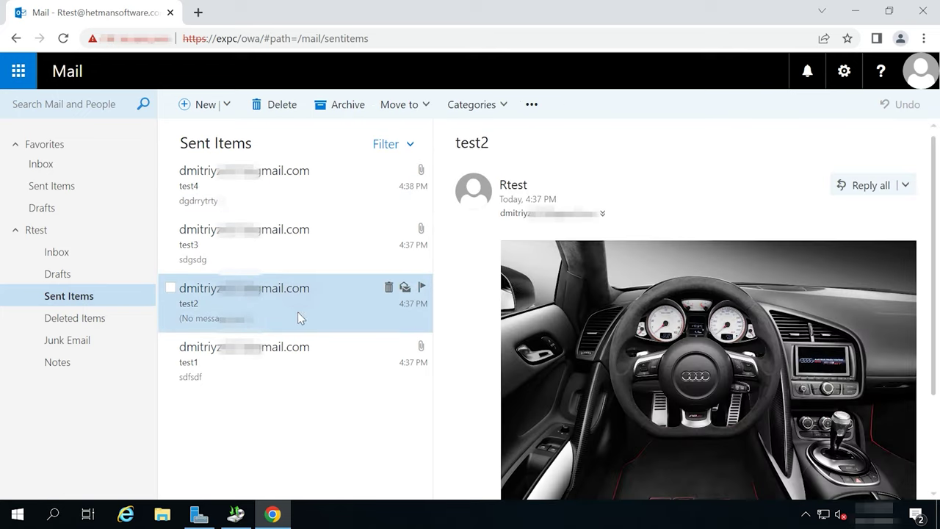
left_click(301, 366)
- Delete all messages in the Rtest mailbox's Inbox
left_click(45, 257)
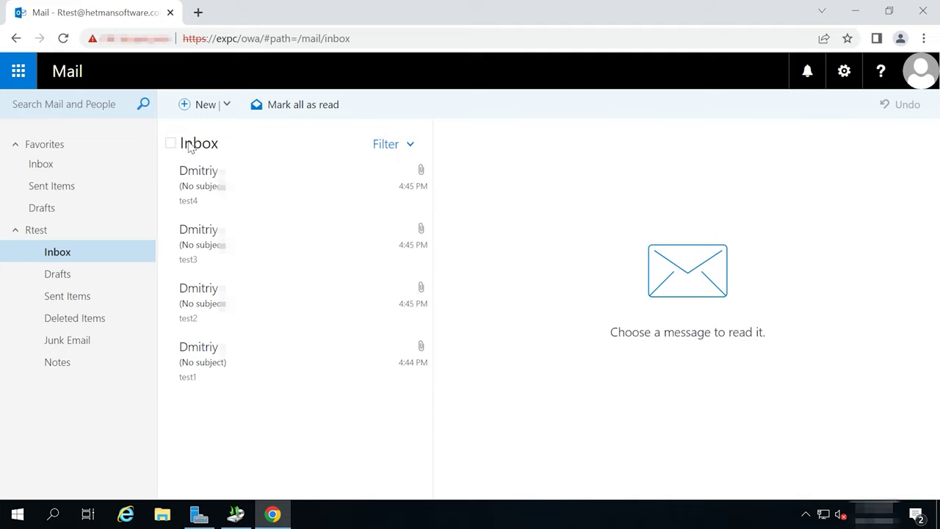
left_click(170, 144)
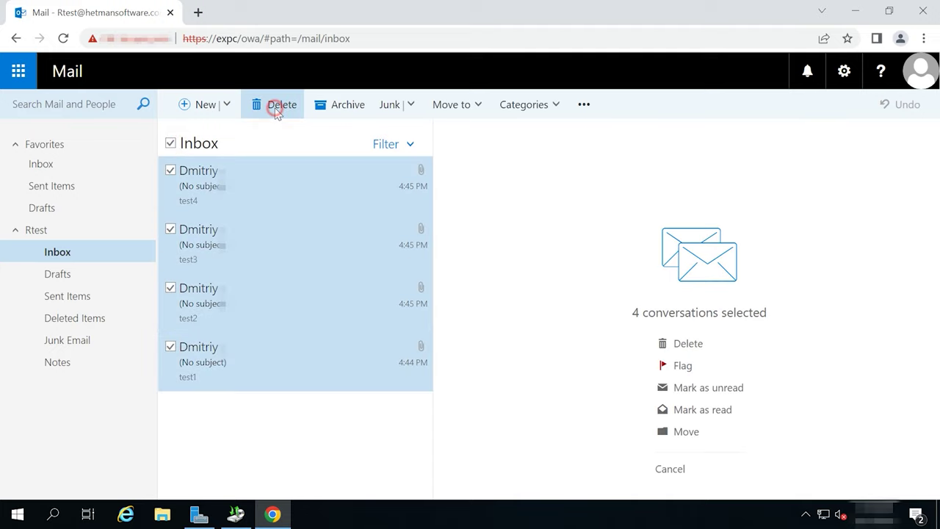
left_click(274, 107)
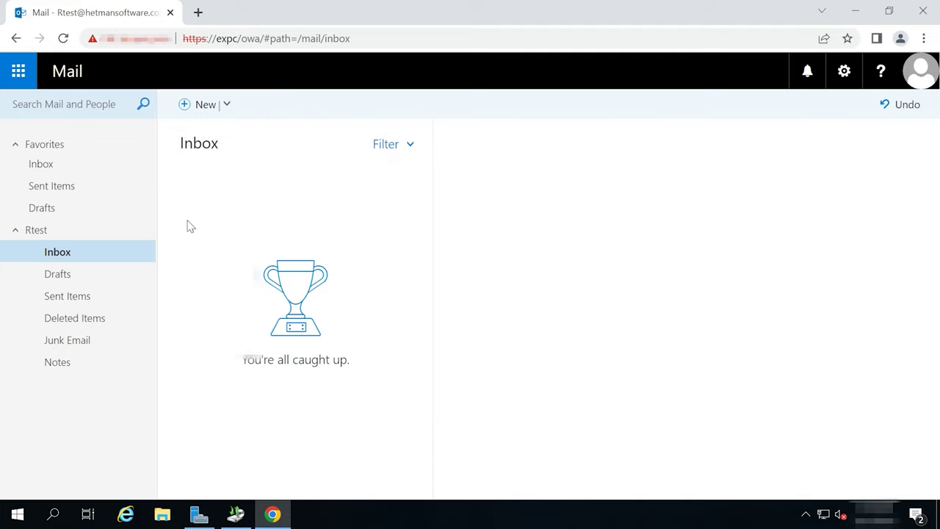
- Delete all messages in the Sent Items folder
left_click(76, 296)
left_click(171, 143)
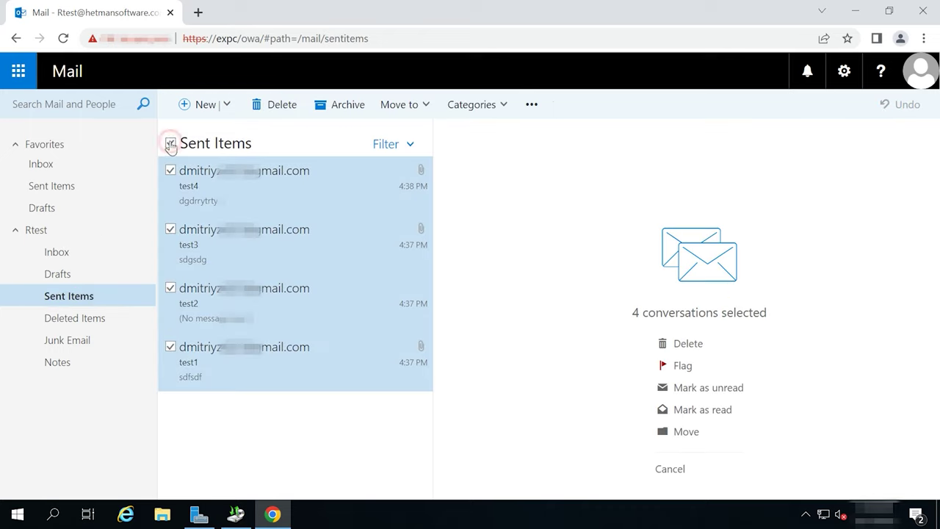
left_click(283, 106)
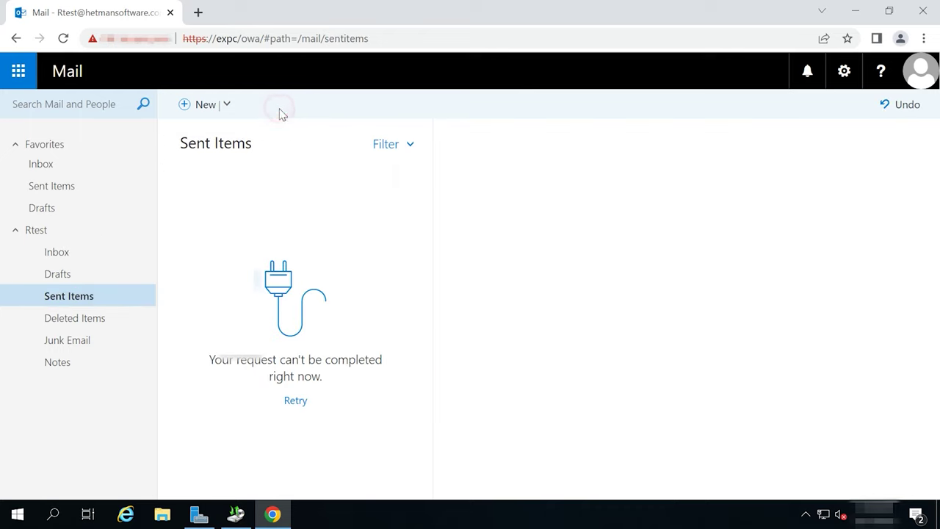
- Empty the Deleted Items folder and confirm the permanent deletion
left_click(92, 319)
right_click(101, 324)
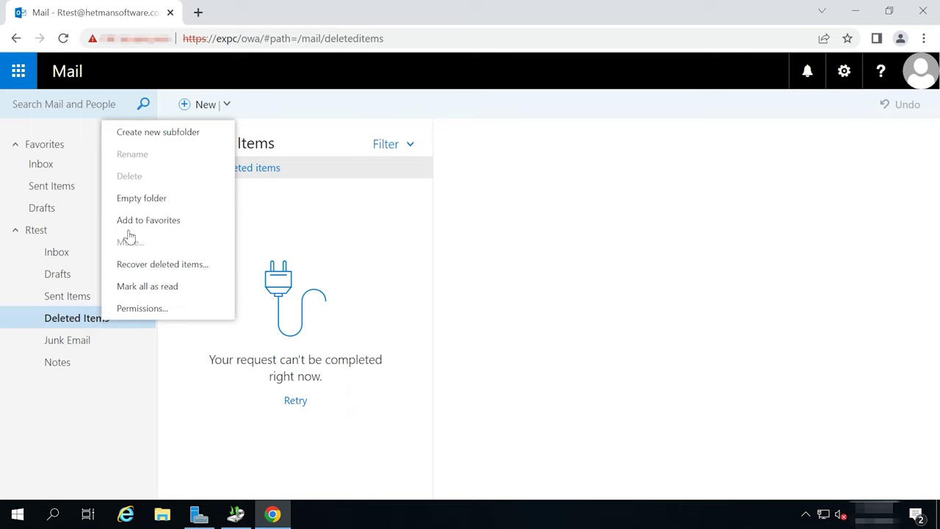
left_click(161, 199)
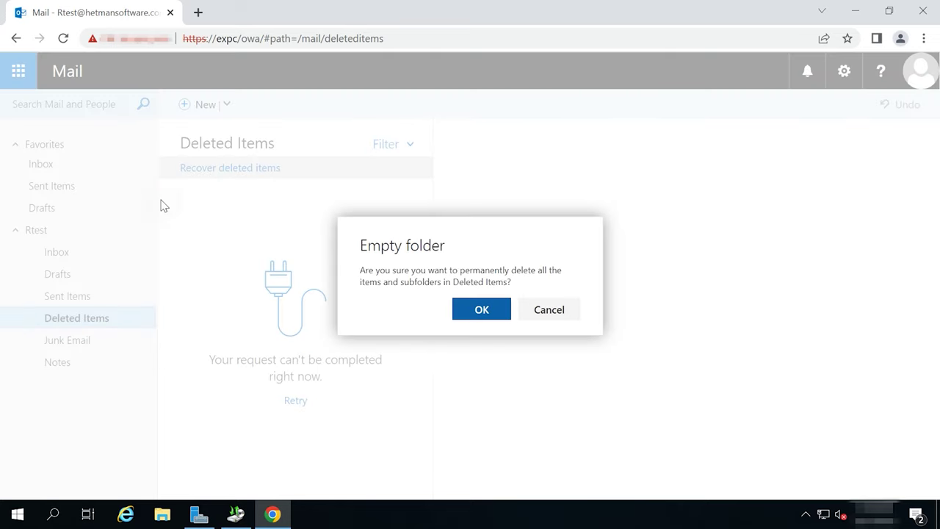
left_click(474, 316)
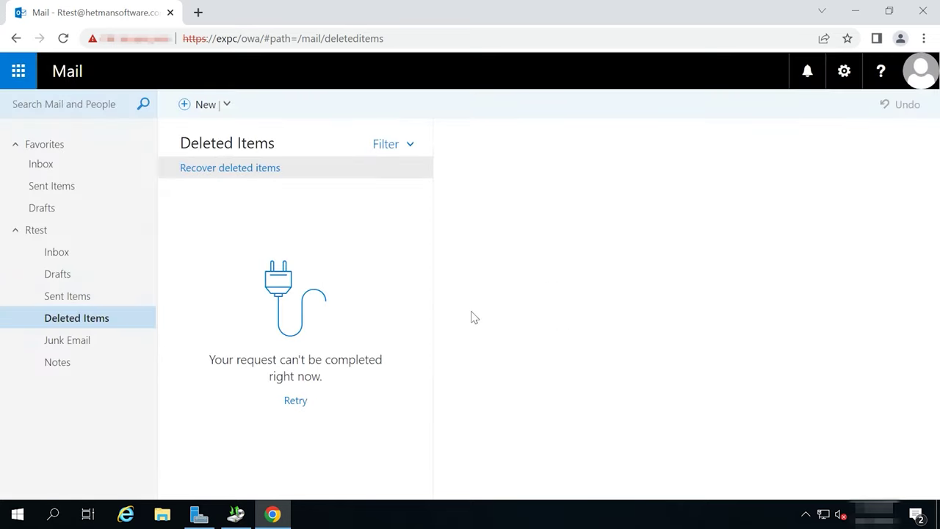
- Check the Inbox, Sent Items and Rtest root folders for remaining messages
left_click(56, 255)
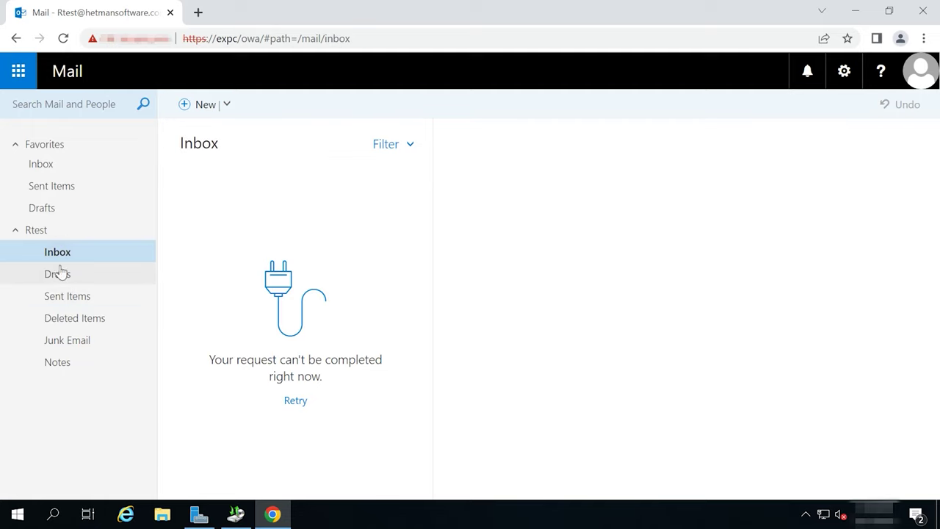
left_click(66, 292)
left_click(58, 232)
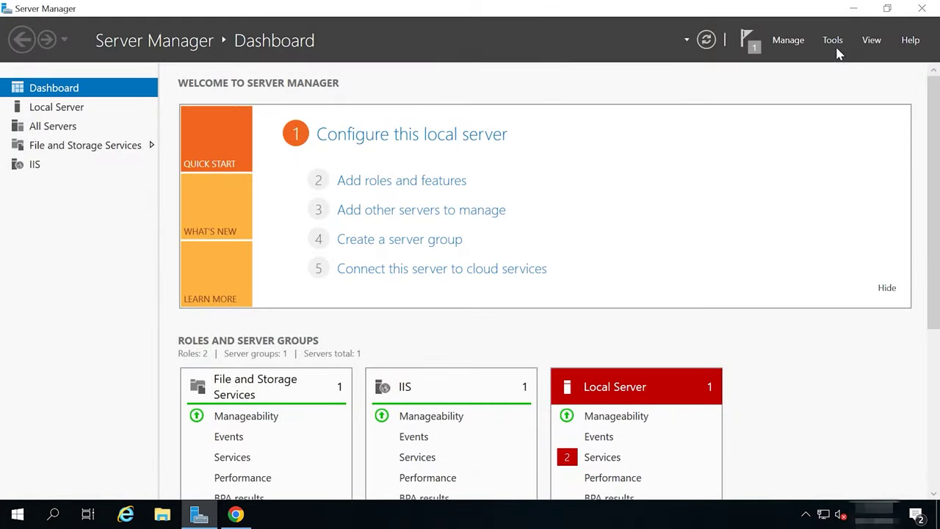
- Open Windows Server Backup from Server Manager and start a recovery from a backup stored on another location
left_click(833, 46)
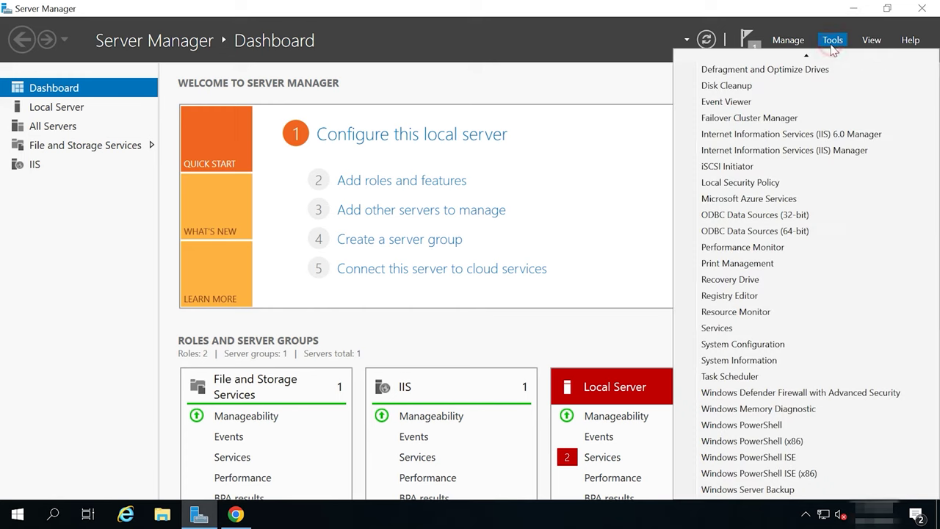
left_click(759, 491)
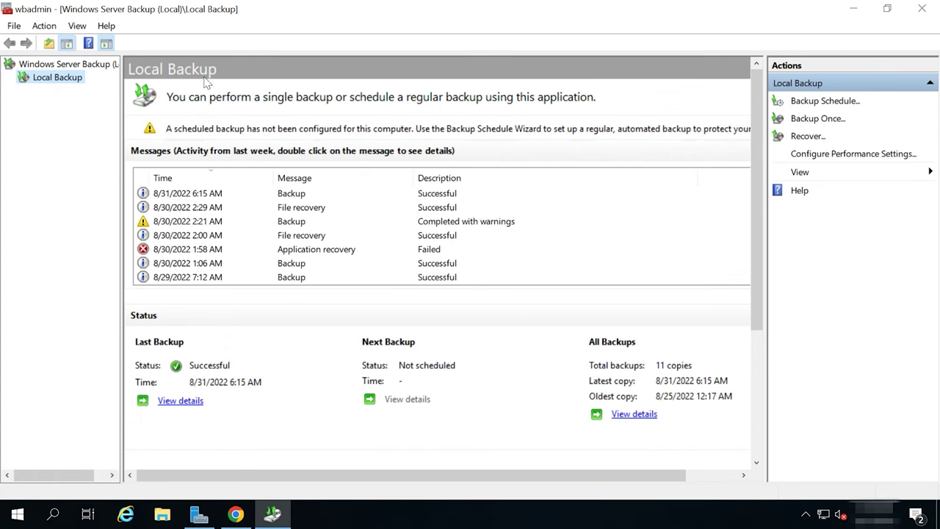
left_click(808, 137)
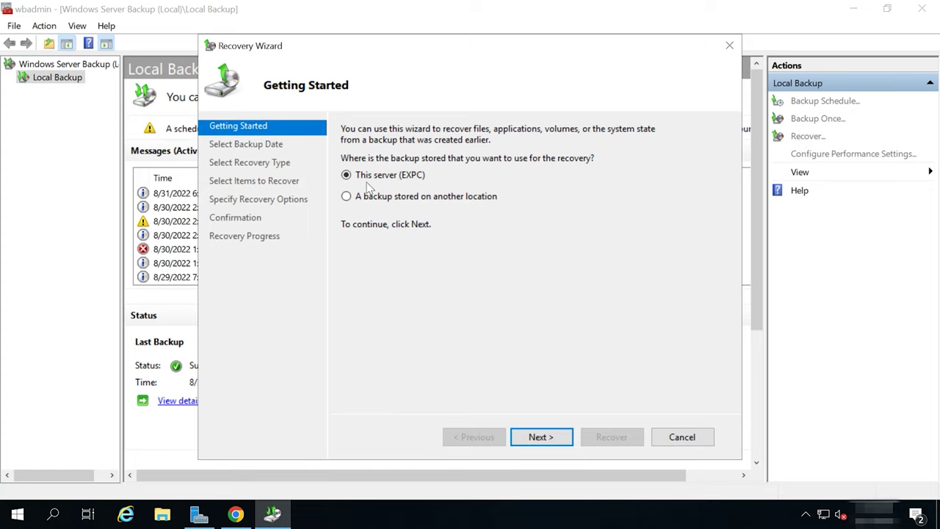
left_click(375, 202)
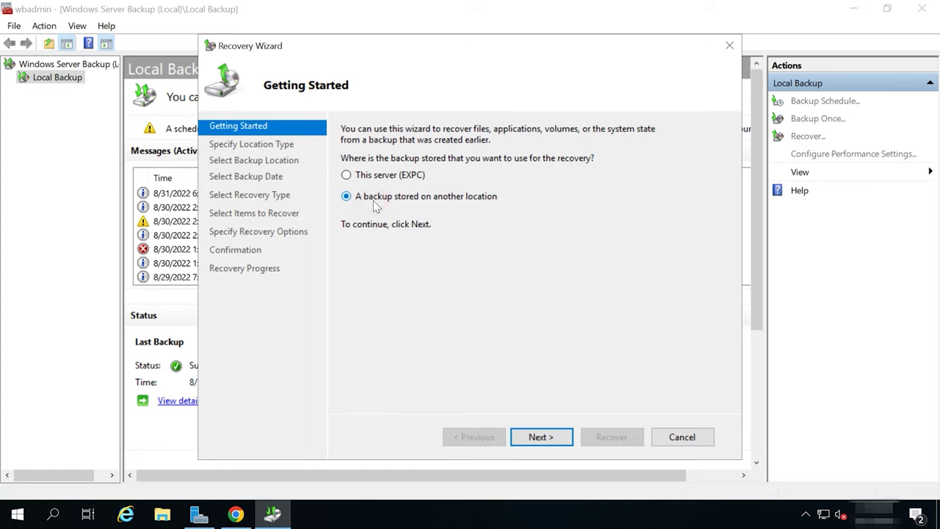
left_click(542, 438)
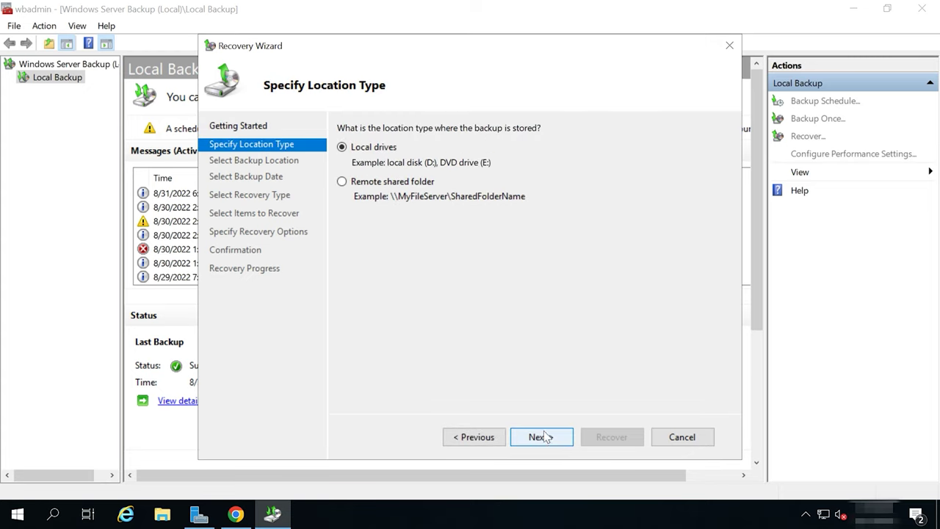
- Use local drives as the location type, volume D: as the backup location, and expc as the server to recover
left_click(543, 437)
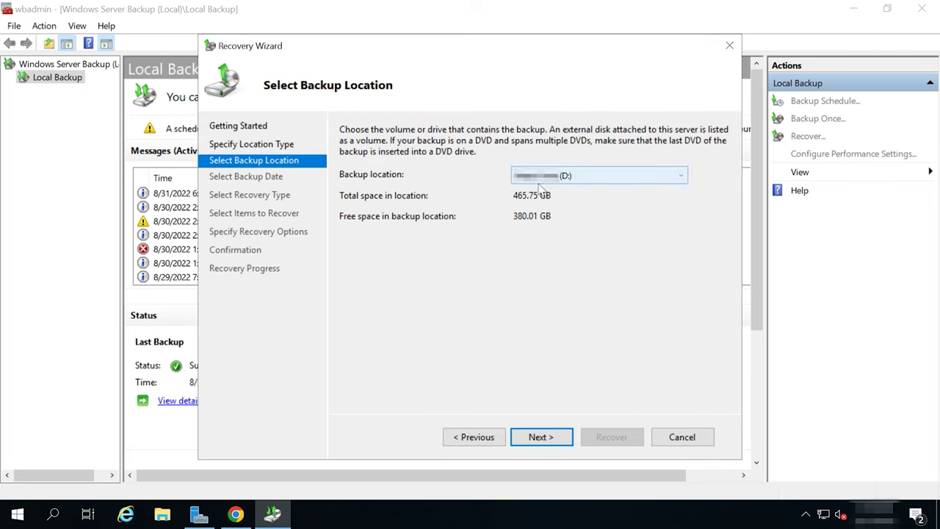
left_click(545, 439)
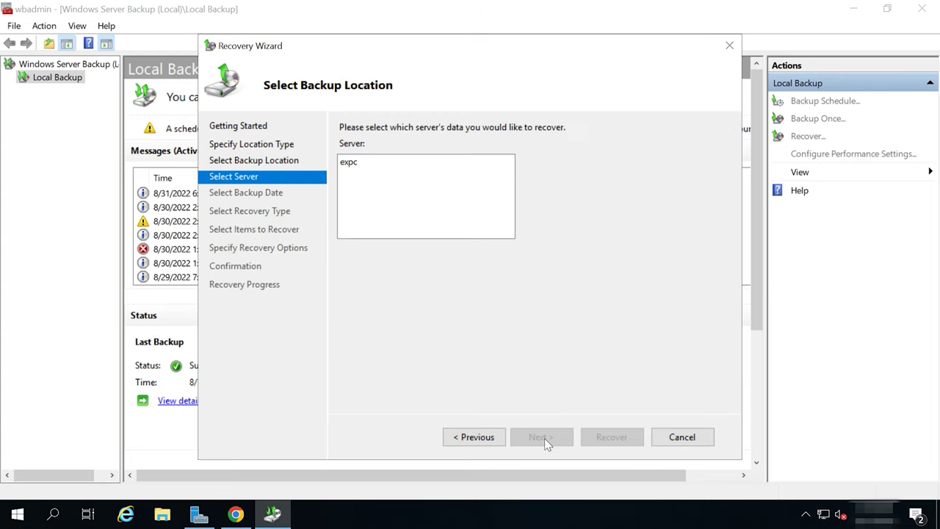
left_click(356, 166)
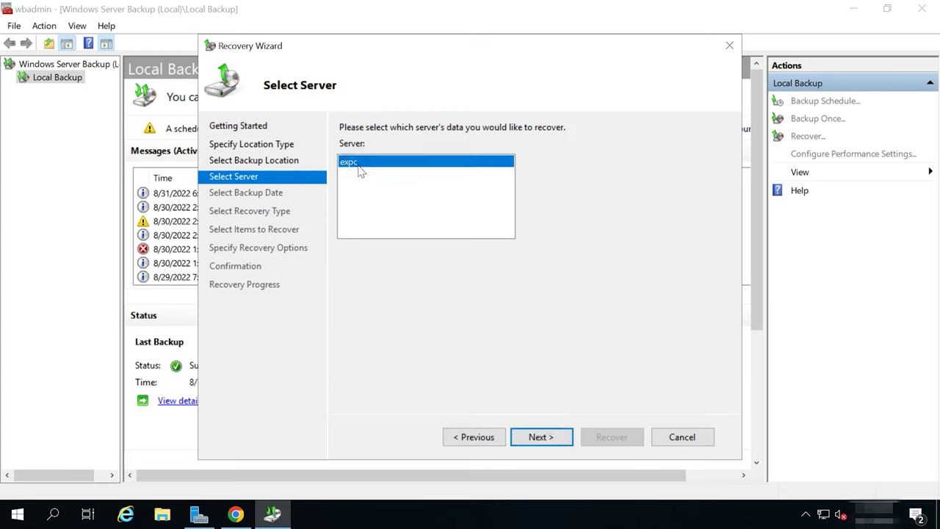
left_click(542, 436)
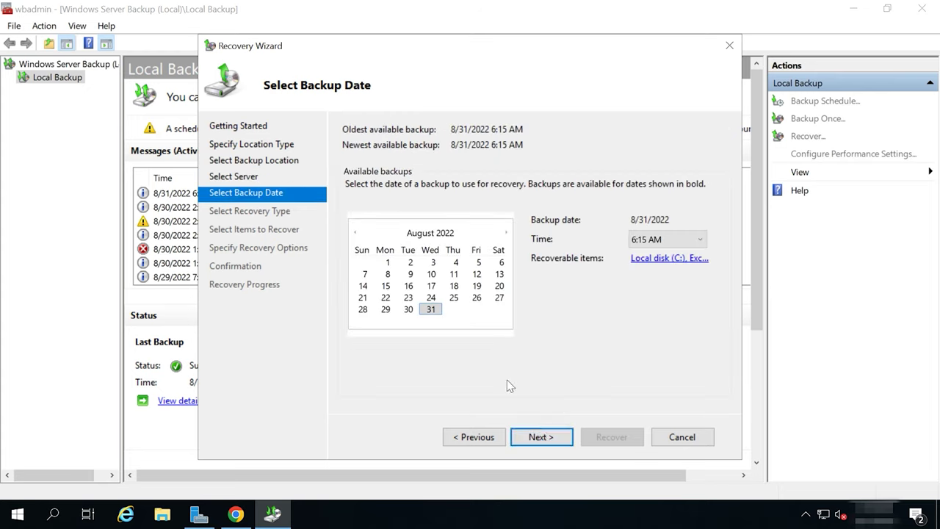
- Choose the August 31, 2022 backup and set the recovery type to Applications
left_click(433, 314)
left_click(538, 434)
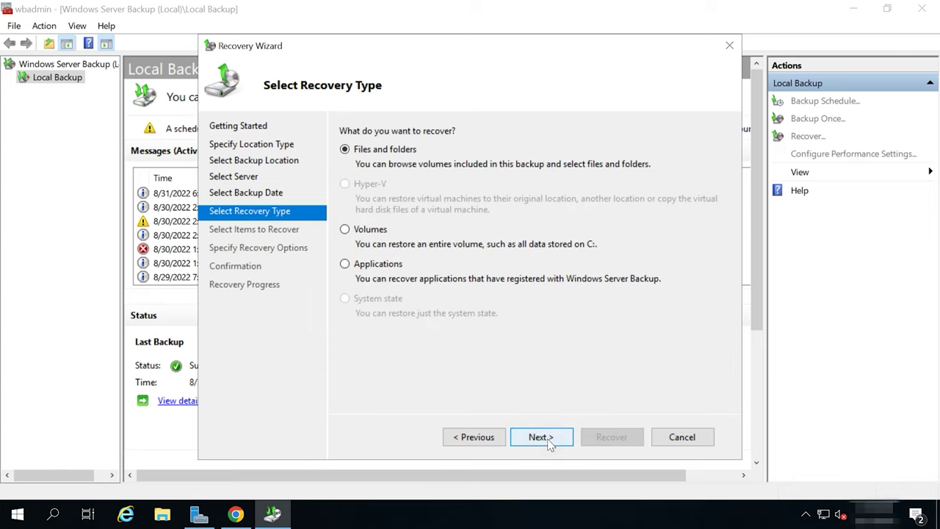
left_click(357, 269)
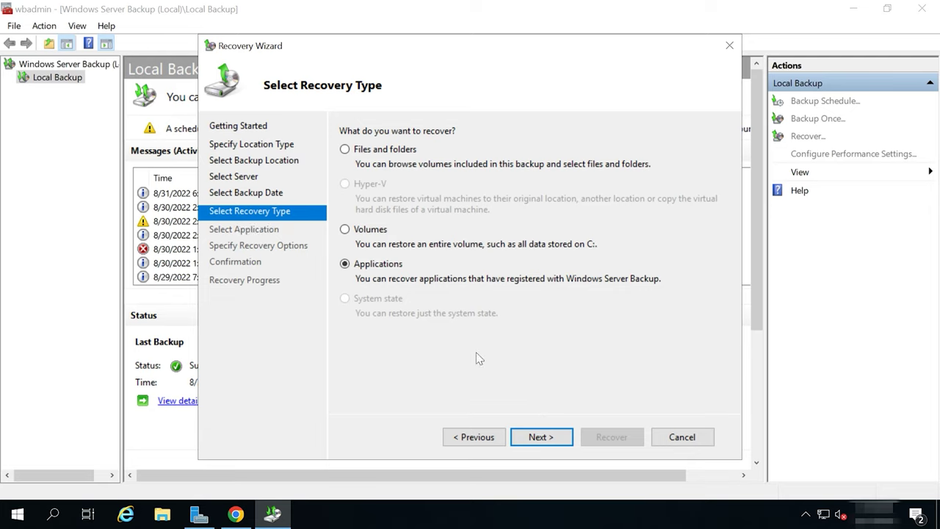
left_click(541, 438)
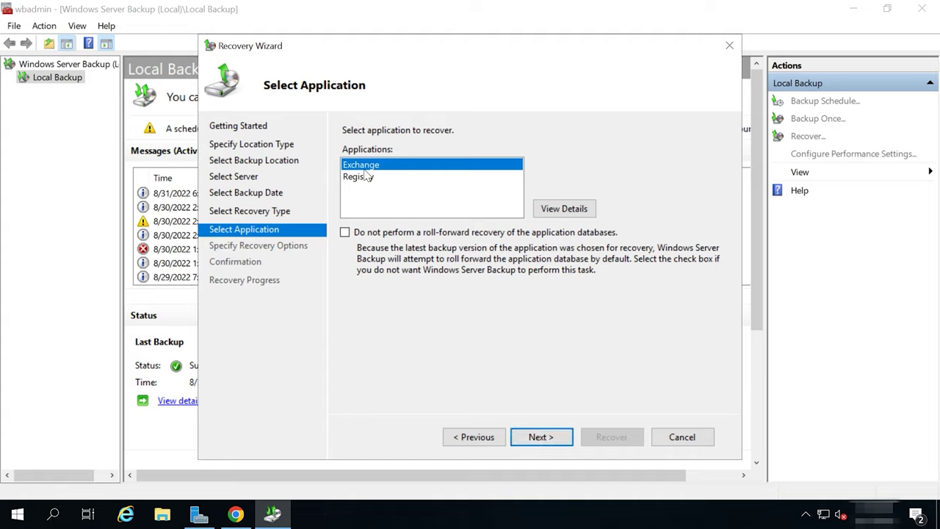
- Recover the Exchange application to its original location and close the wizard when it completes
left_click(541, 437)
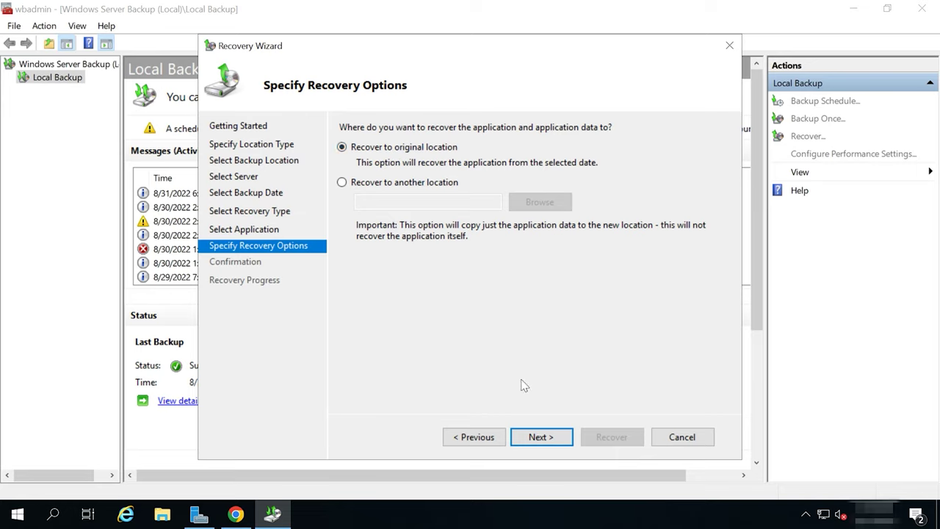
left_click(543, 445)
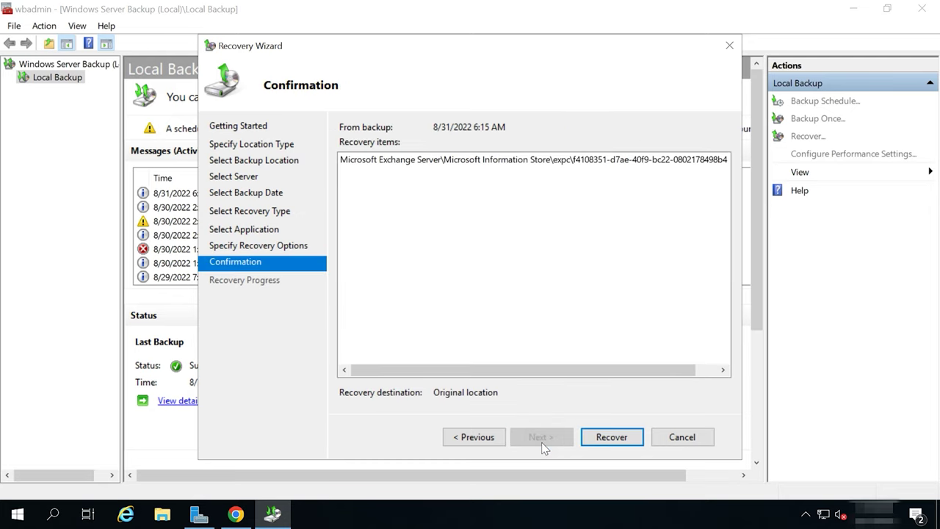
left_click(619, 443)
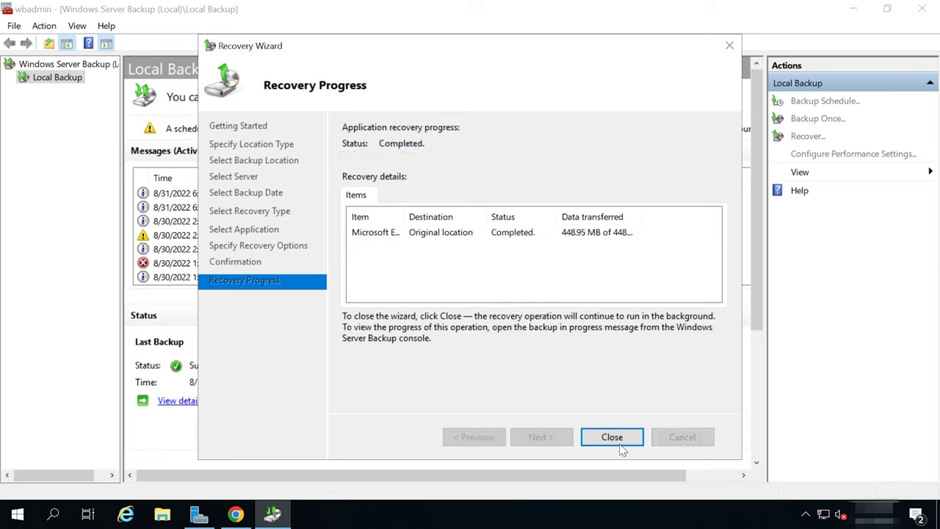
left_click(619, 443)
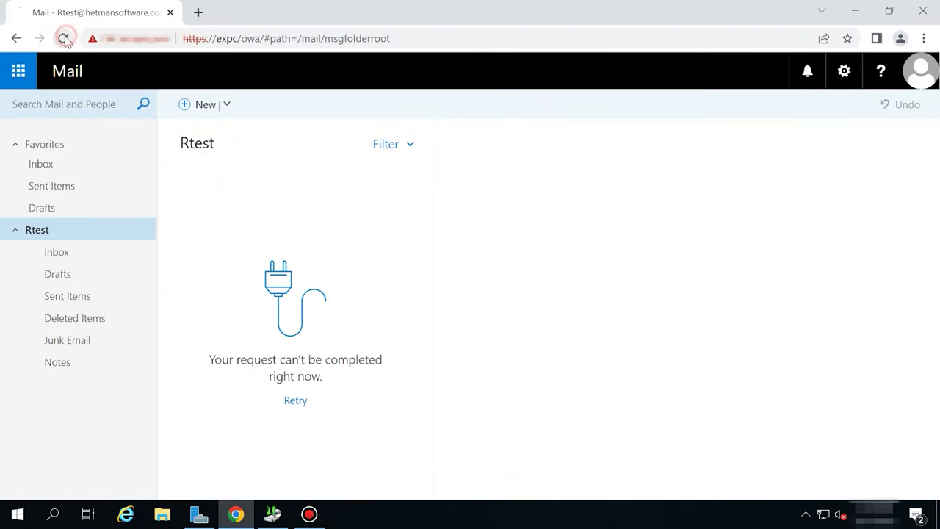
- Reload the webmail page and check the restored Inbox messages test4 through test1
left_click(64, 39)
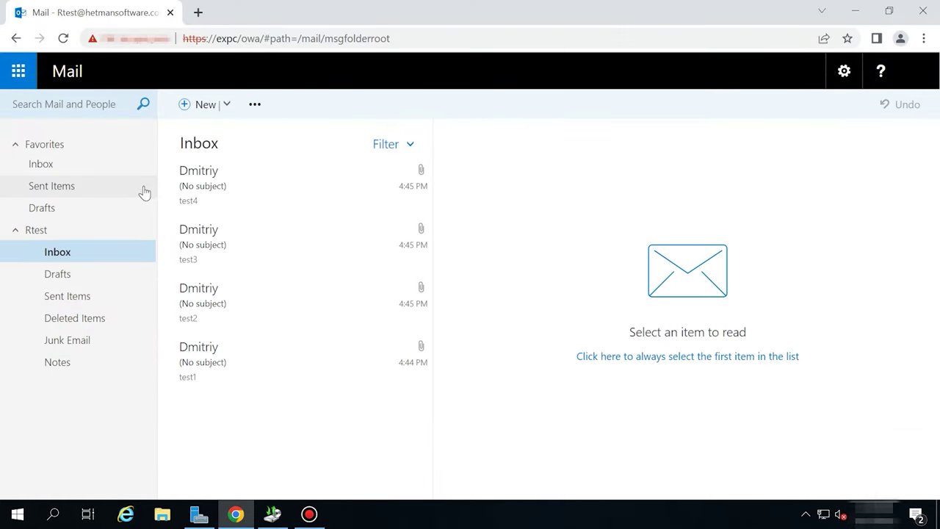
left_click(224, 187)
left_click(239, 252)
left_click(247, 296)
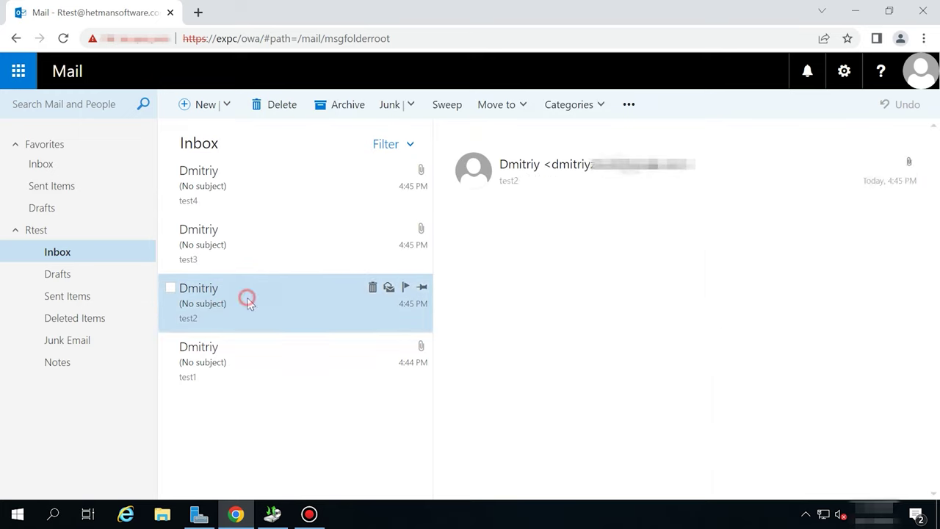
left_click(241, 358)
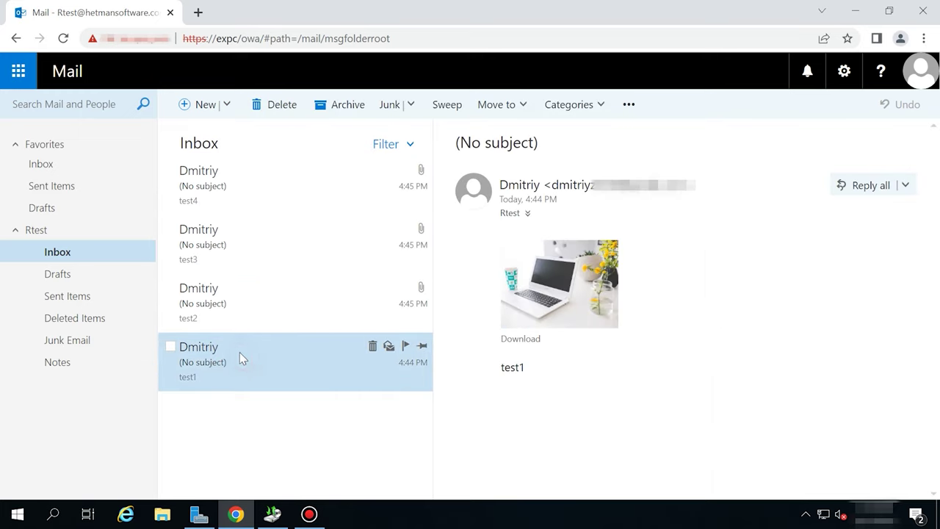
- Check the restored Sent Items messages test4 through test1 and return to the Inbox
left_click(72, 297)
left_click(292, 181)
left_click(295, 252)
left_click(299, 310)
left_click(298, 347)
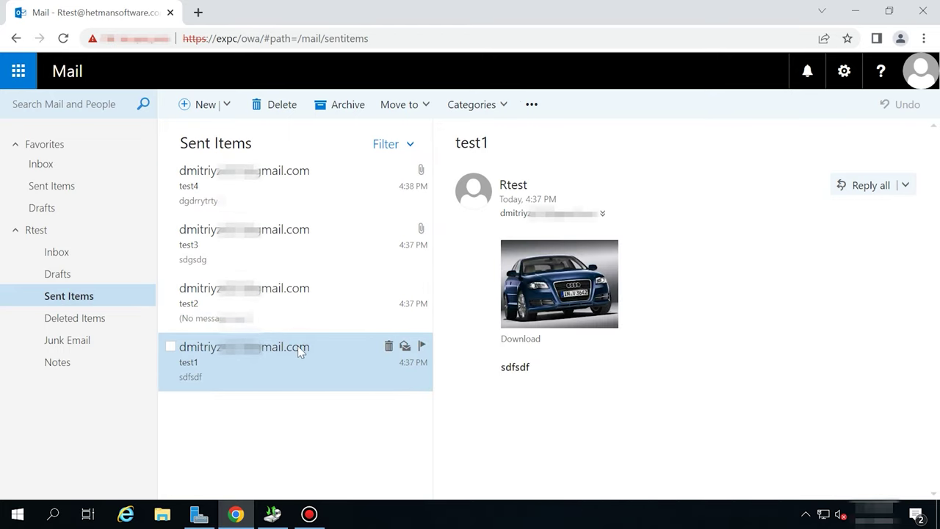
left_click(78, 254)
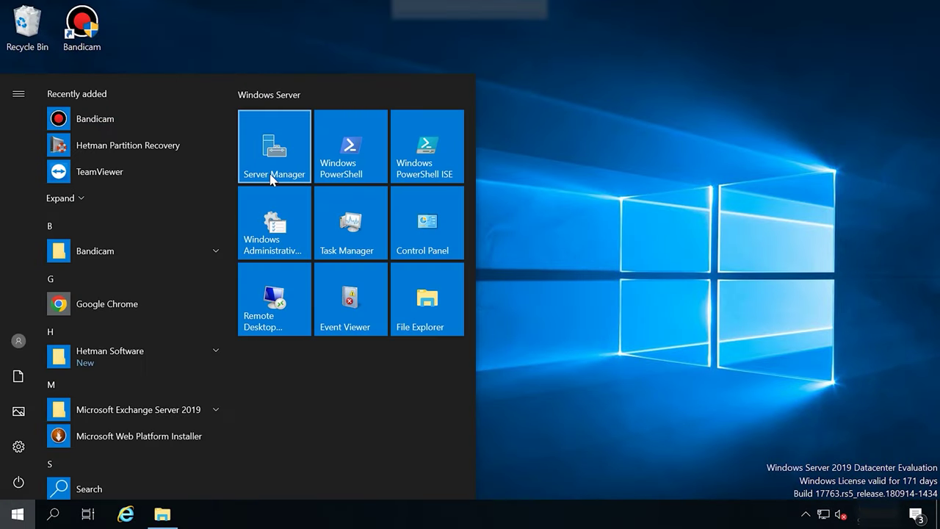
- Open Windows Server Backup from Server Manager and start the Recovery Wizard for the local backups
left_click(272, 177)
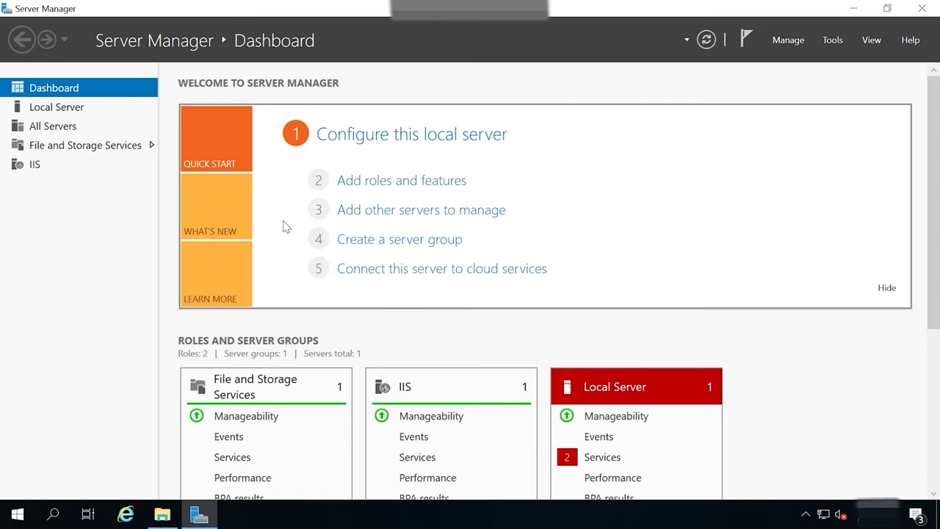
left_click(832, 42)
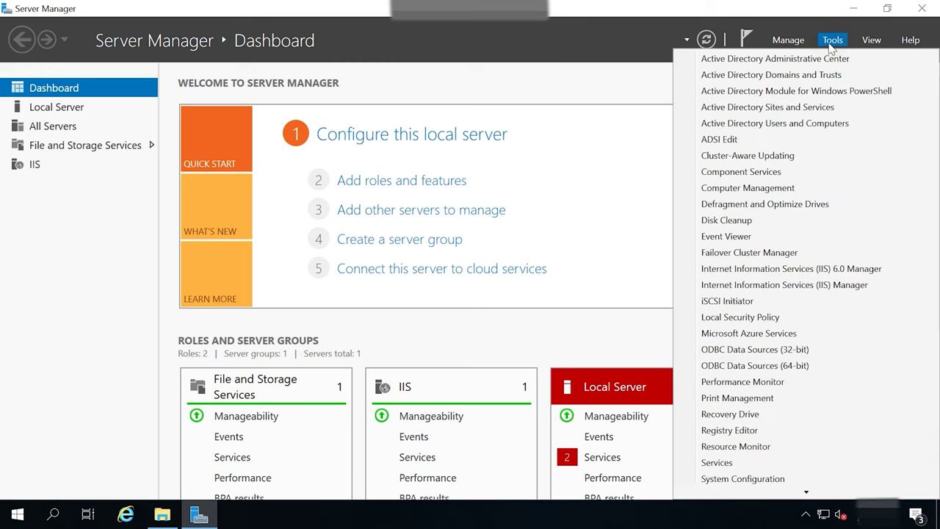
scroll(811, 261, "down", 3)
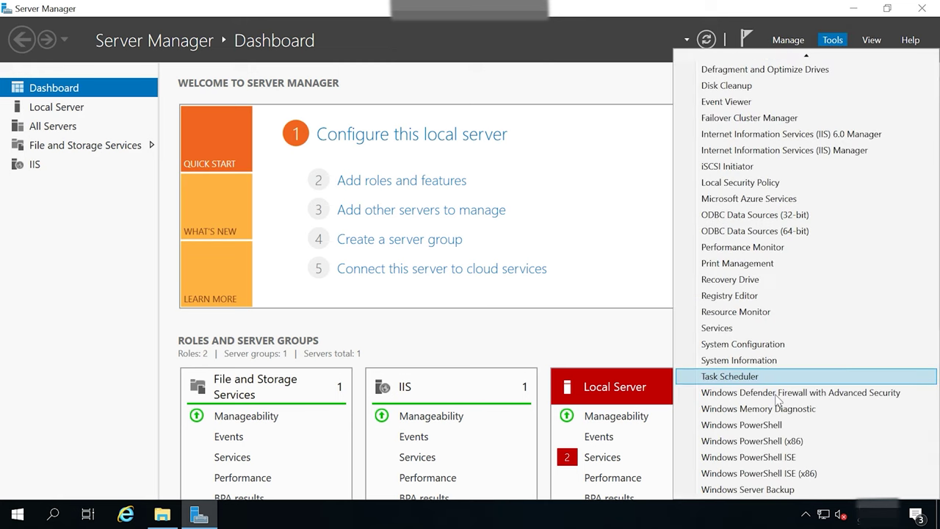
left_click(771, 492)
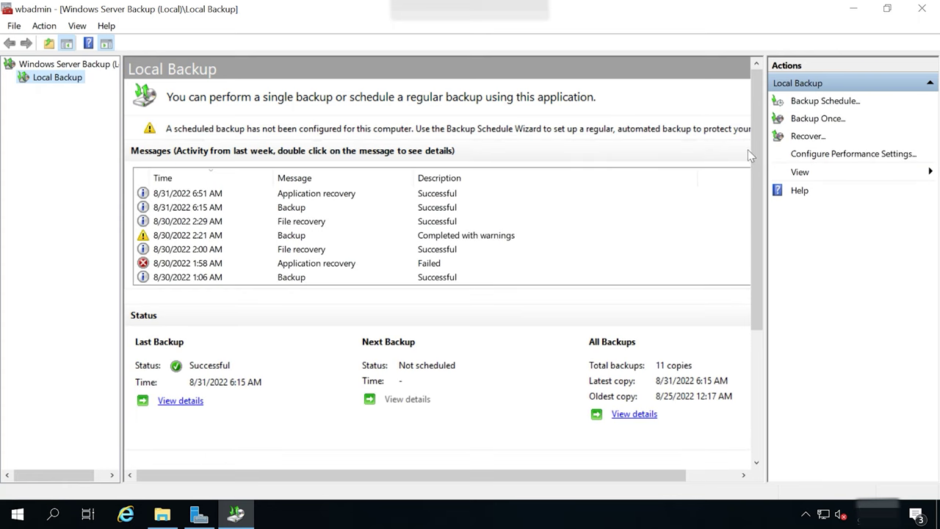
left_click(810, 138)
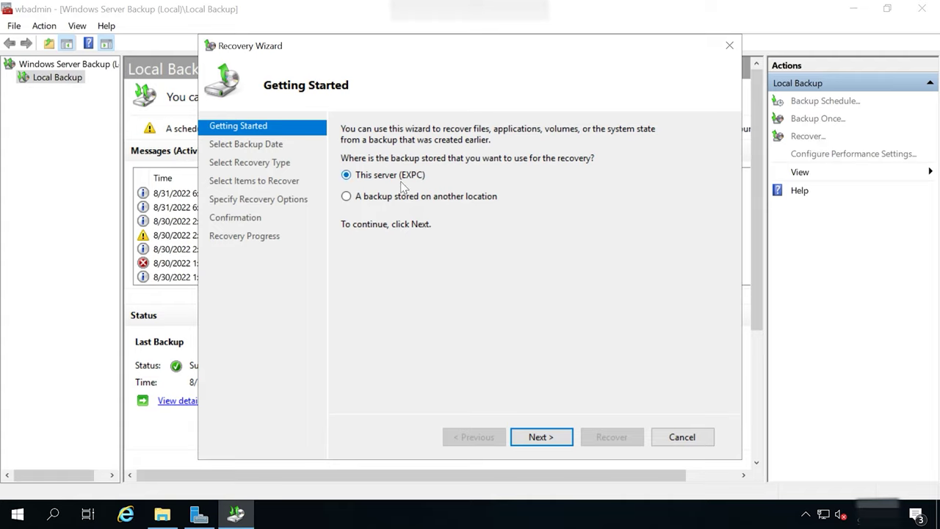
- Set the recovery source to a backup stored on another location: local drive D:, with expc as the server
left_click(385, 206)
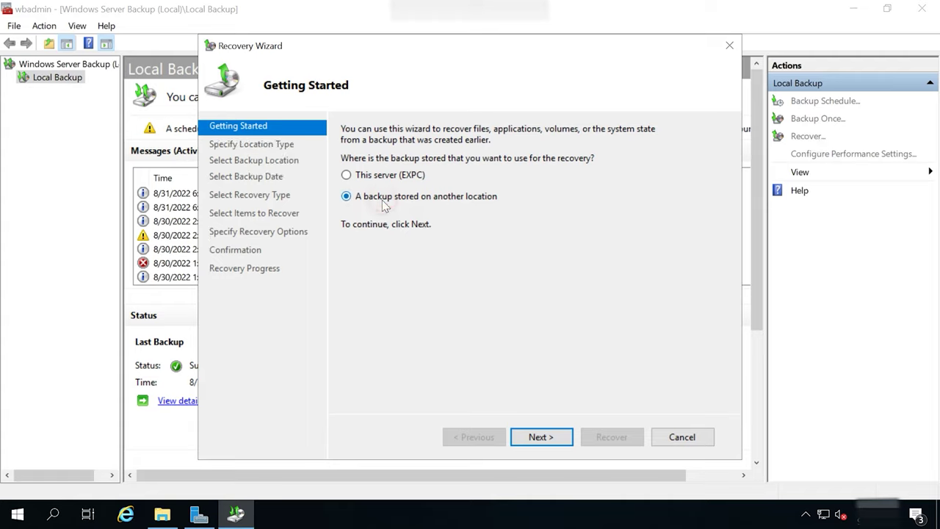
left_click(541, 437)
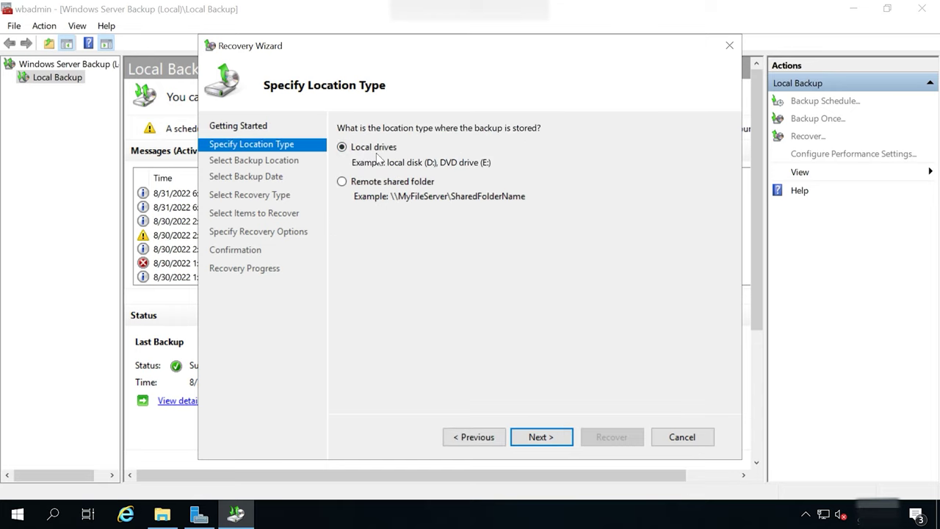
left_click(550, 437)
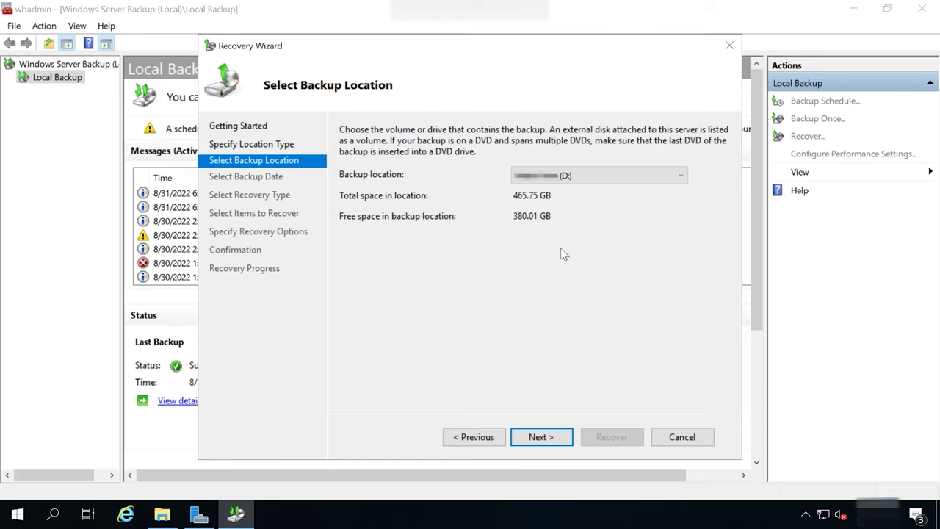
left_click(557, 436)
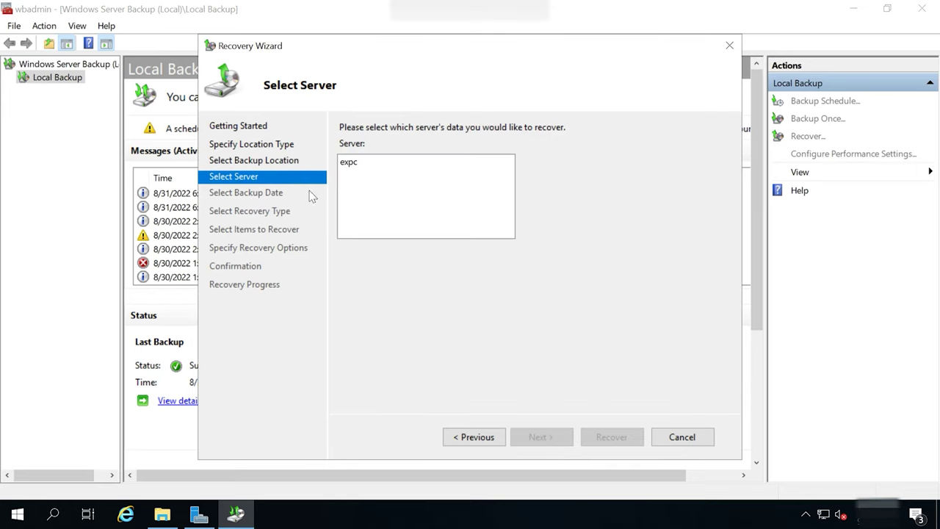
left_click(345, 163)
left_click(547, 438)
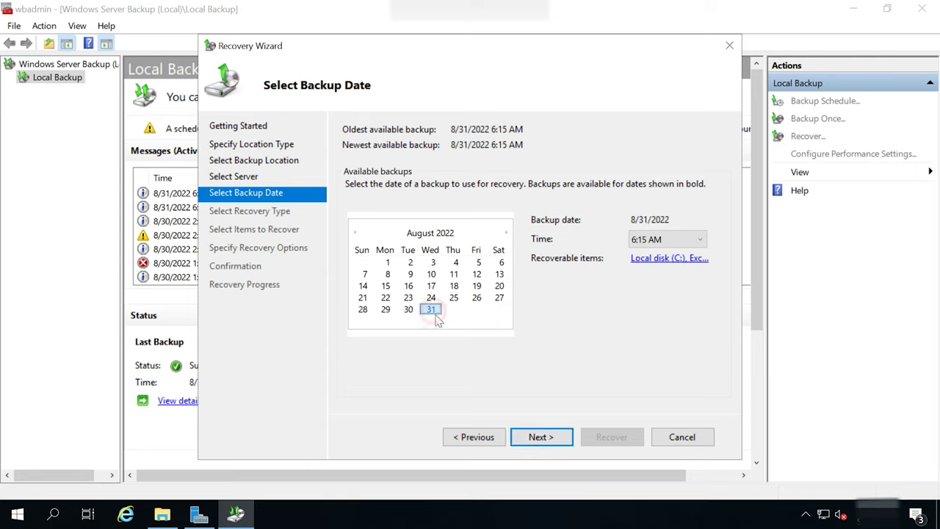
- Use the August 31, 2022 6:15 AM backup and choose Exchange under the Applications recovery type
left_click(543, 440)
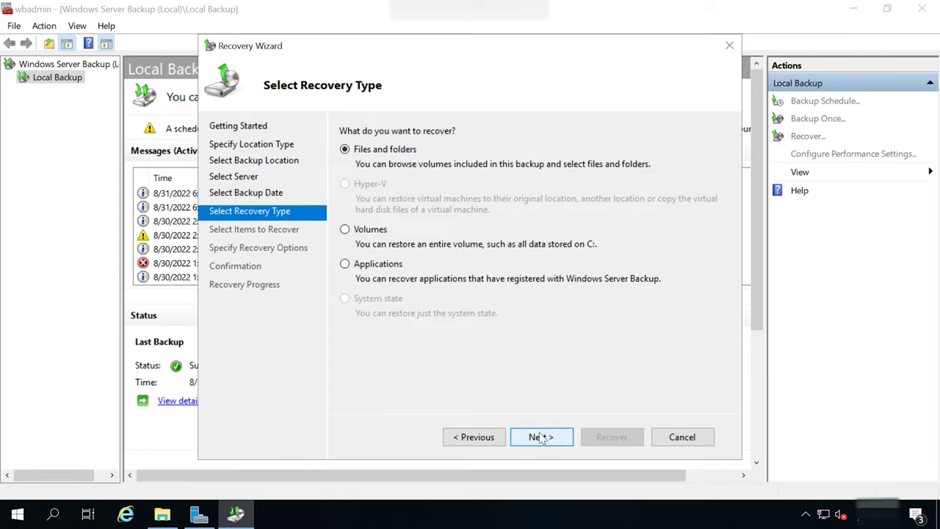
left_click(354, 266)
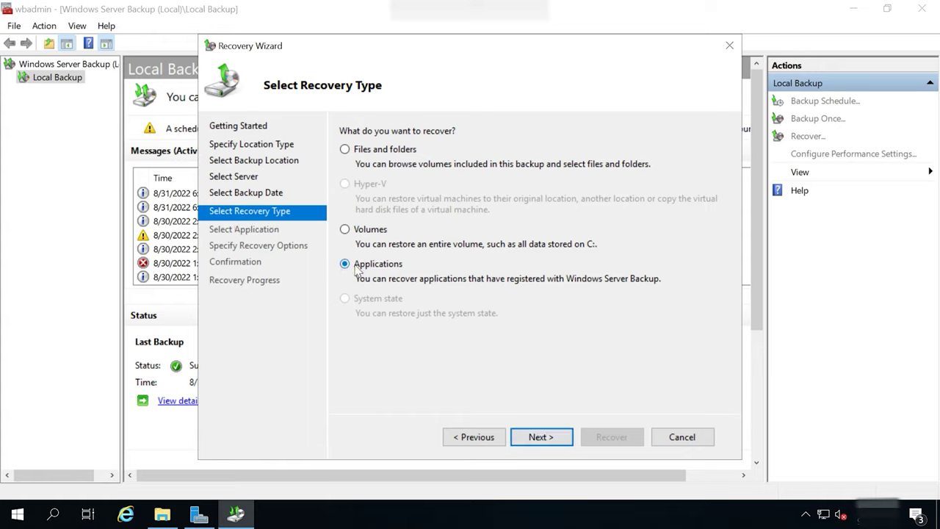
left_click(551, 441)
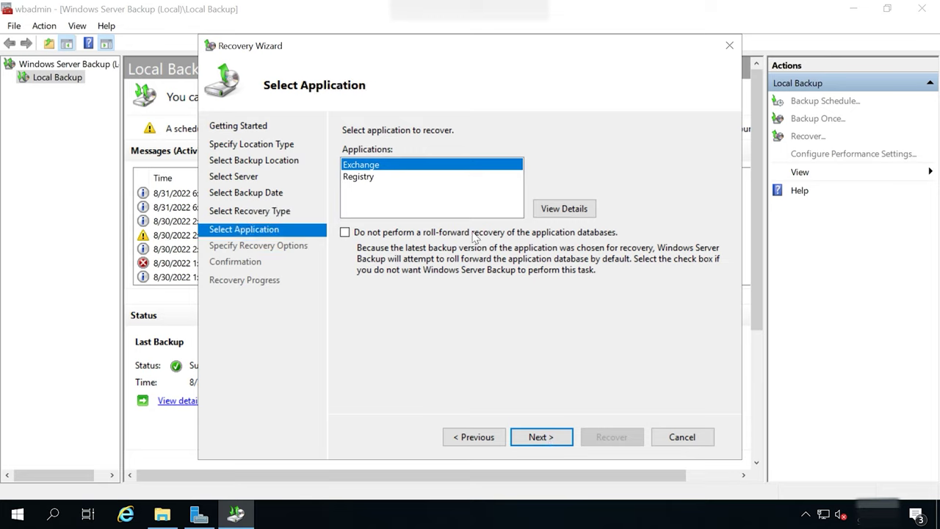
left_click(542, 441)
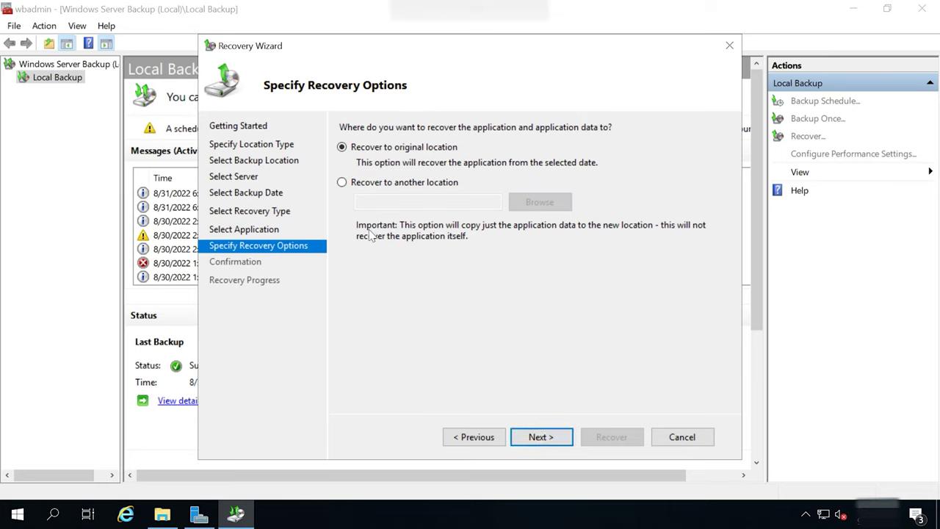
- Recover the Exchange application data to another location, Local Disk (C:), and close the wizard when it completes
left_click(344, 184)
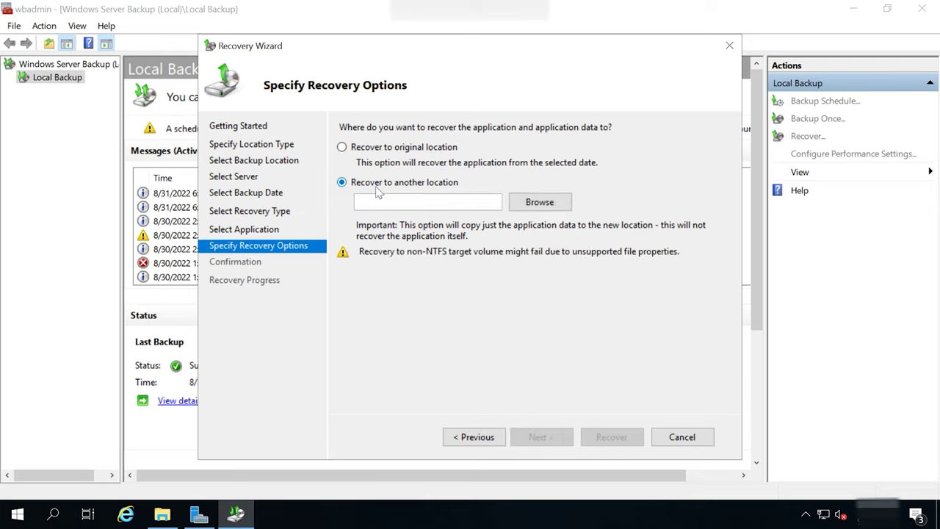
left_click(531, 204)
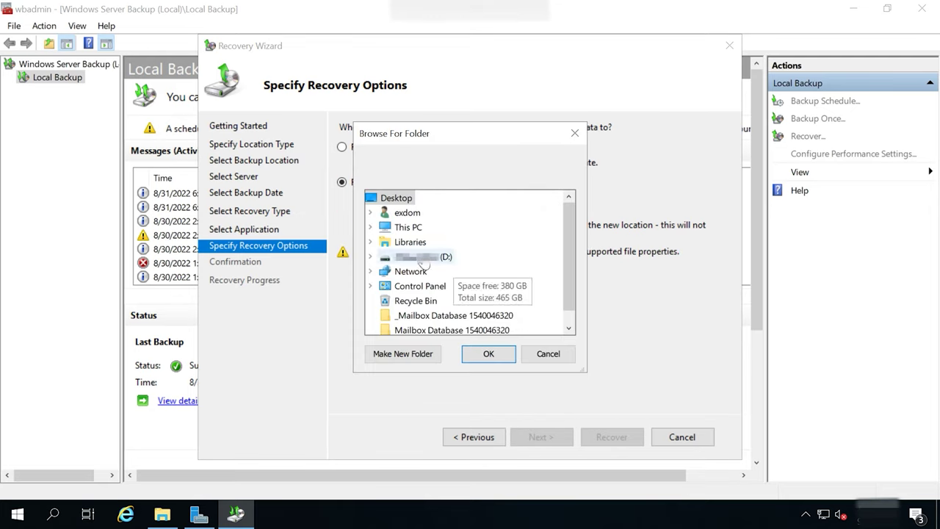
left_click(405, 227)
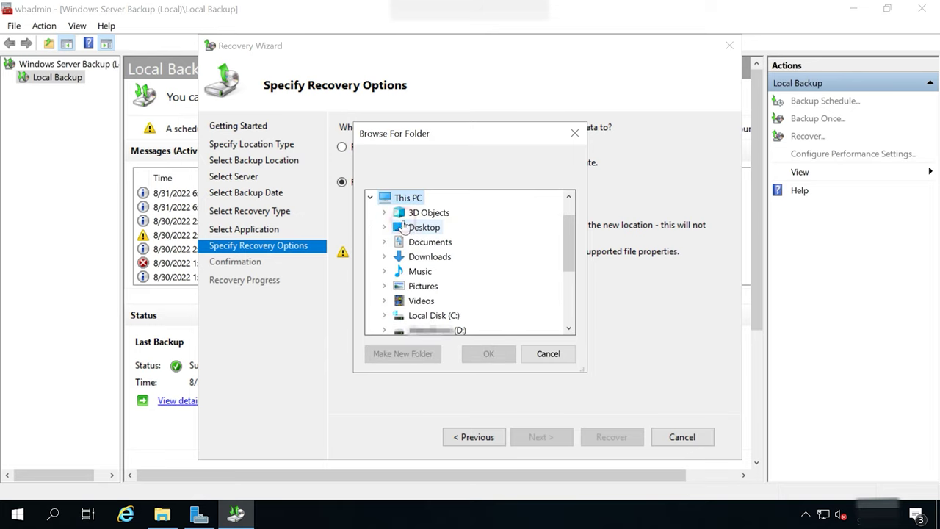
left_click(432, 315)
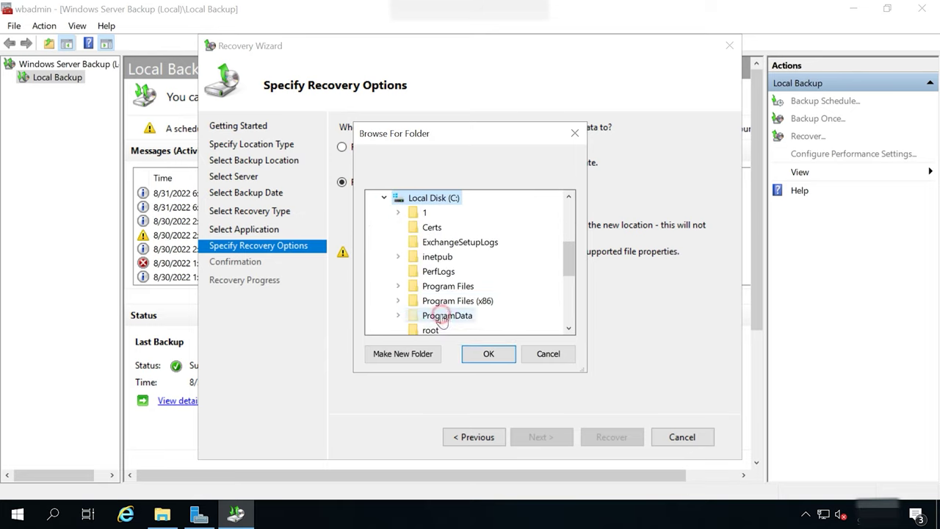
left_click(489, 354)
left_click(542, 438)
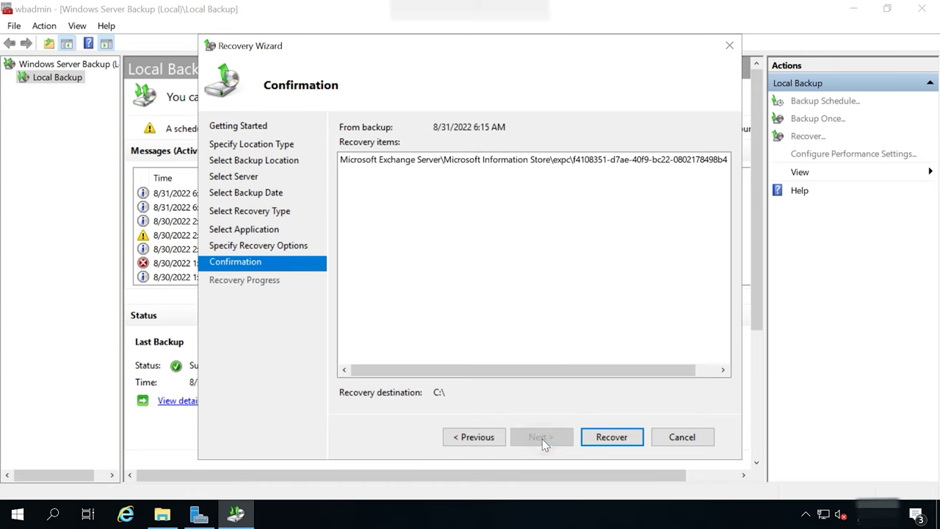
left_click(621, 441)
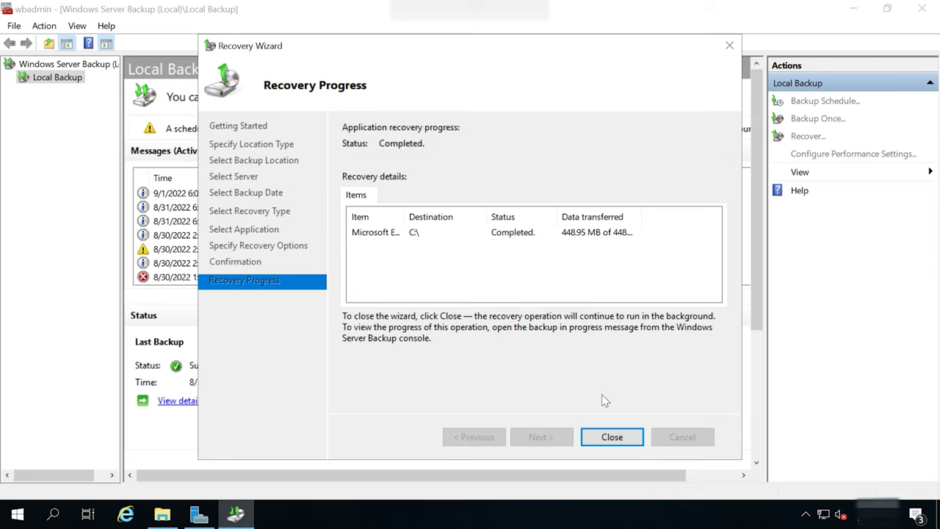
left_click(613, 439)
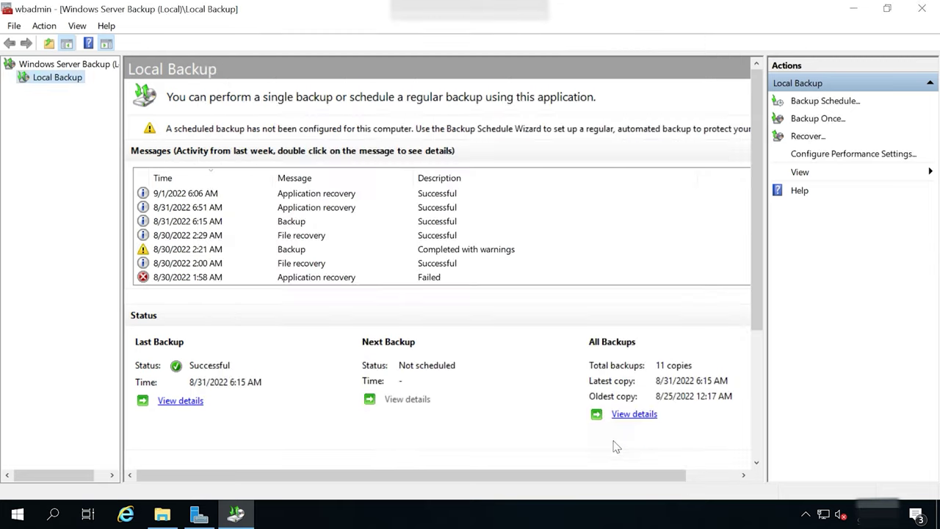
left_click(163, 515)
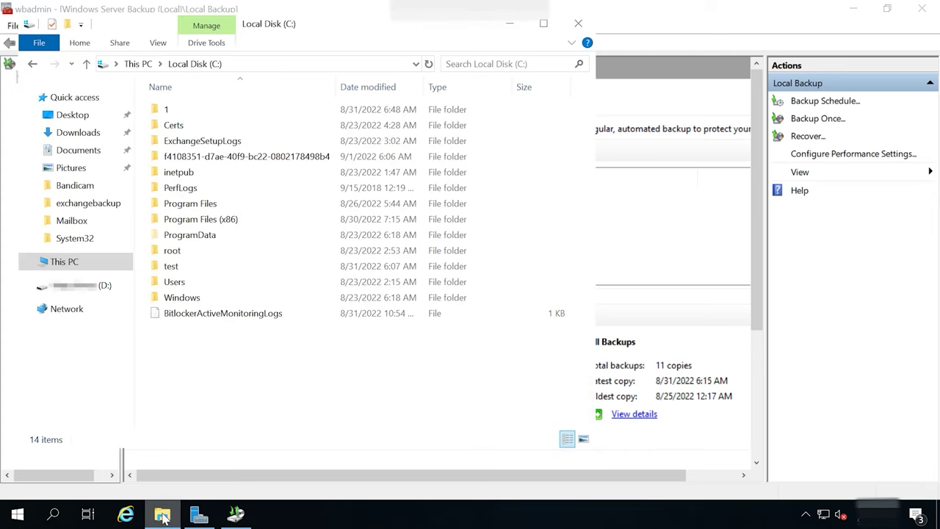
double_click(243, 156)
double_click(166, 110)
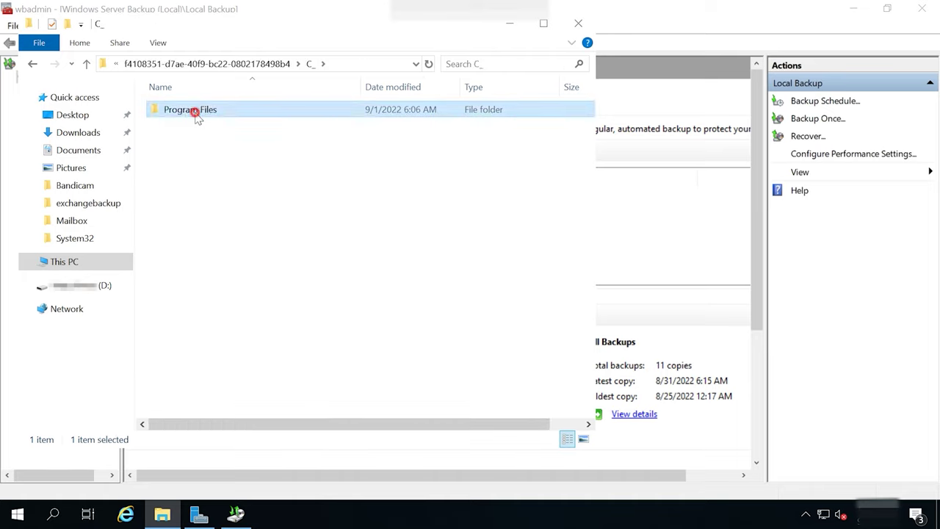
double_click(196, 115)
double_click(196, 116)
double_click(194, 115)
double_click(182, 118)
double_click(181, 118)
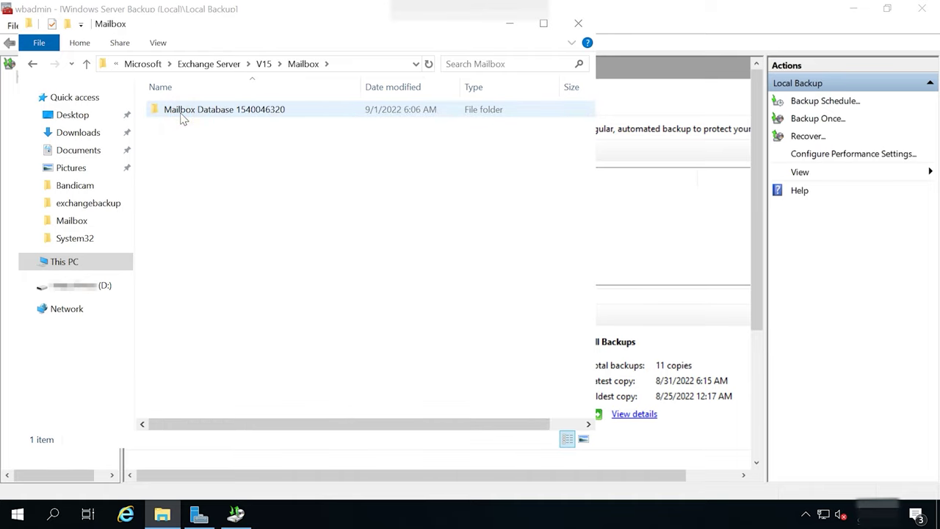
double_click(183, 118)
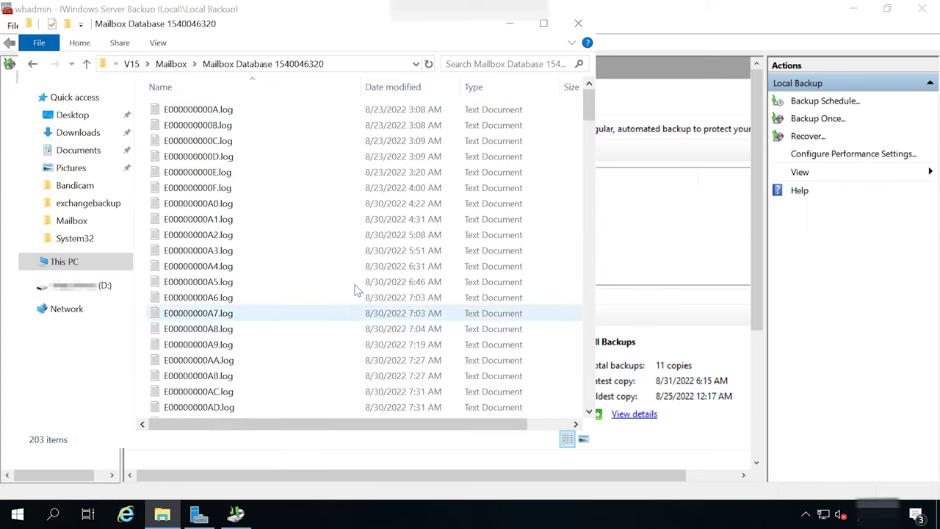
left_click_drag(590, 102, 583, 433)
scroll(571, 437, "up", 20)
left_click(82, 64)
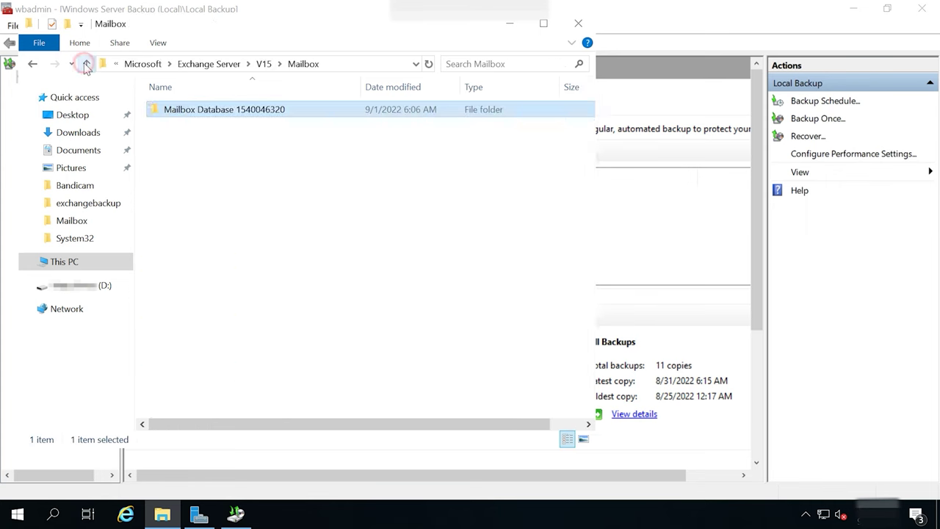
right_click(219, 116)
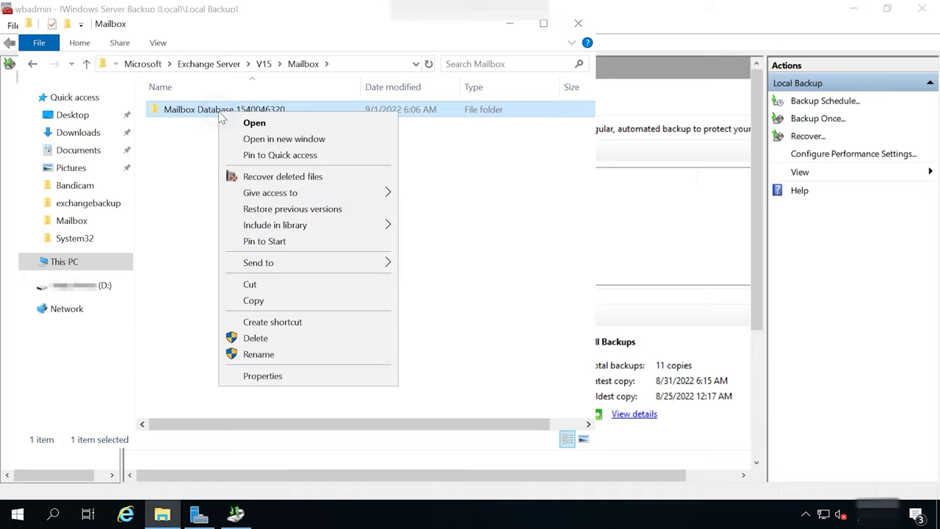
left_click(253, 301)
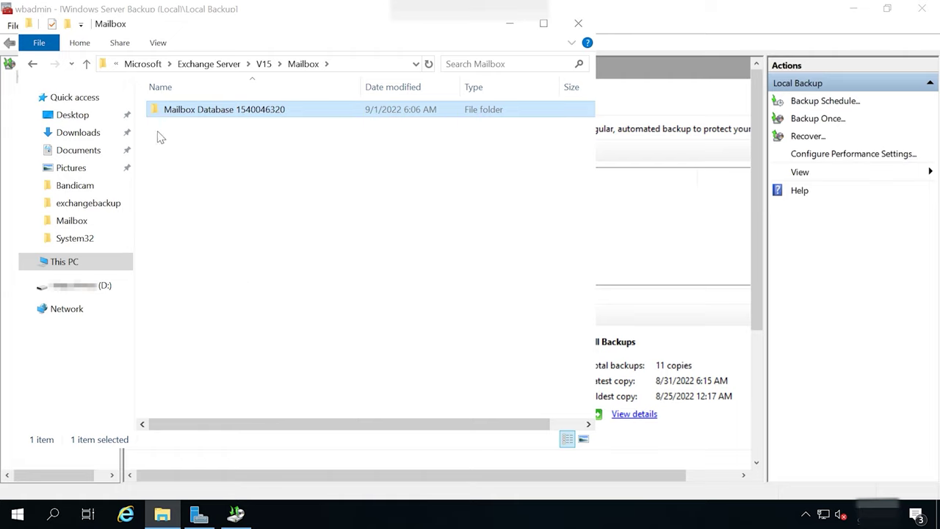
left_click(118, 262)
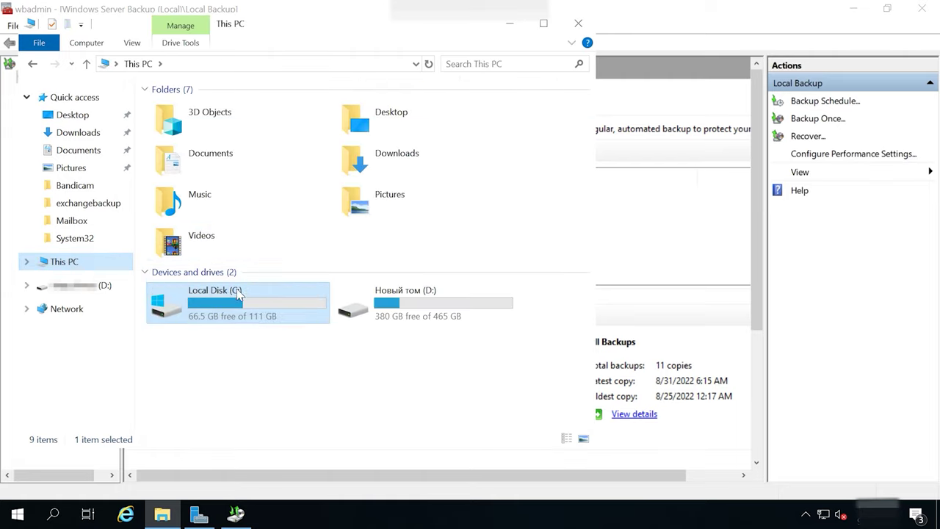
double_click(249, 304)
right_click(197, 325)
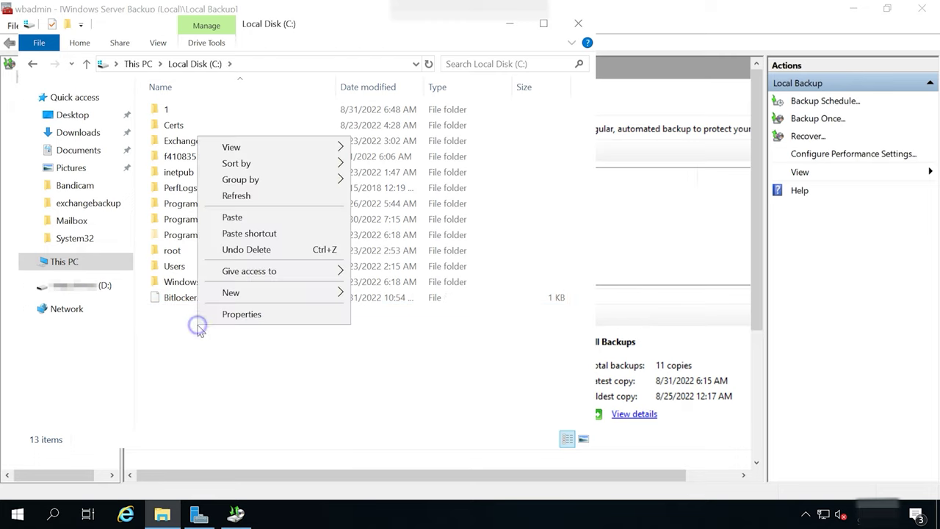
left_click(248, 217)
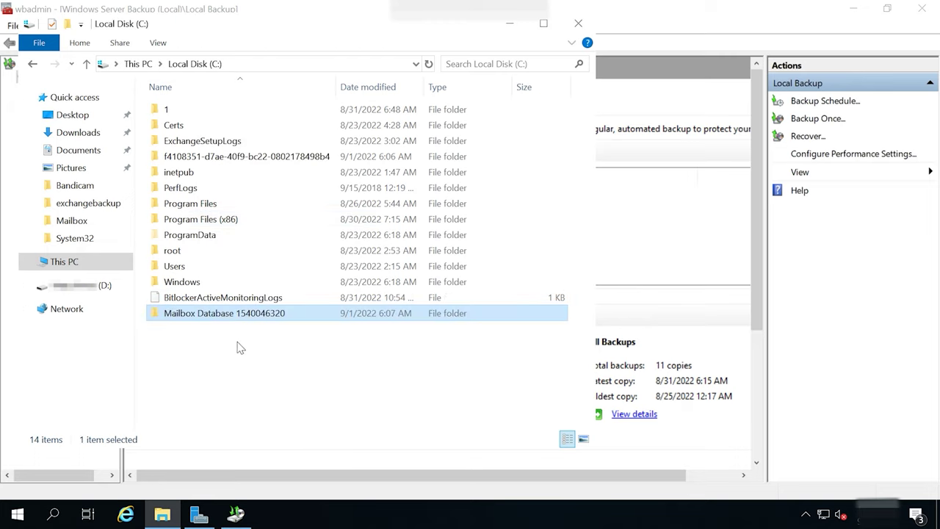
left_click(218, 315)
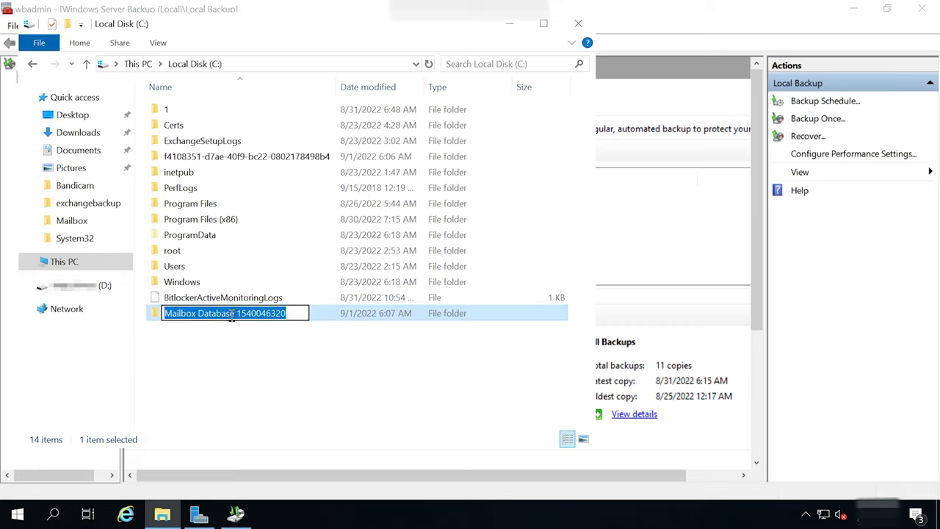
type("te")
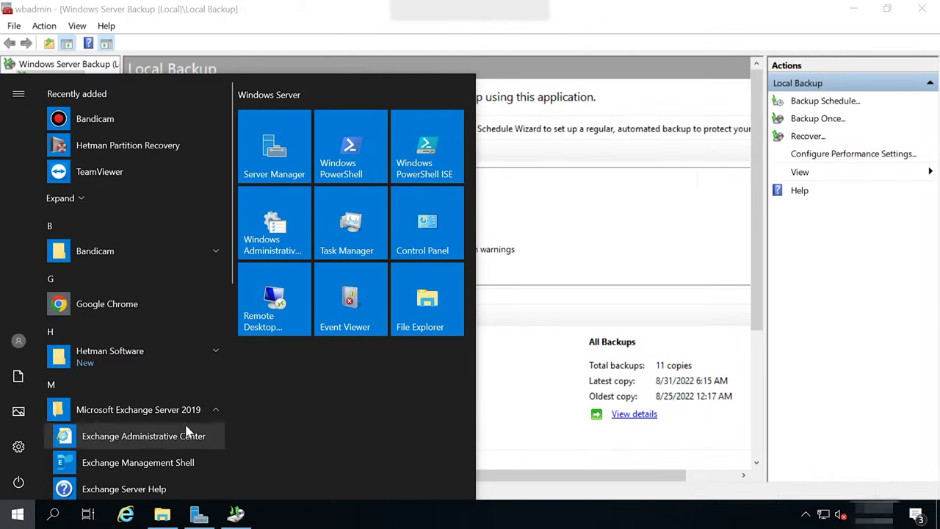
- Open the Exchange Management Shell and maximize its window
left_click(188, 470)
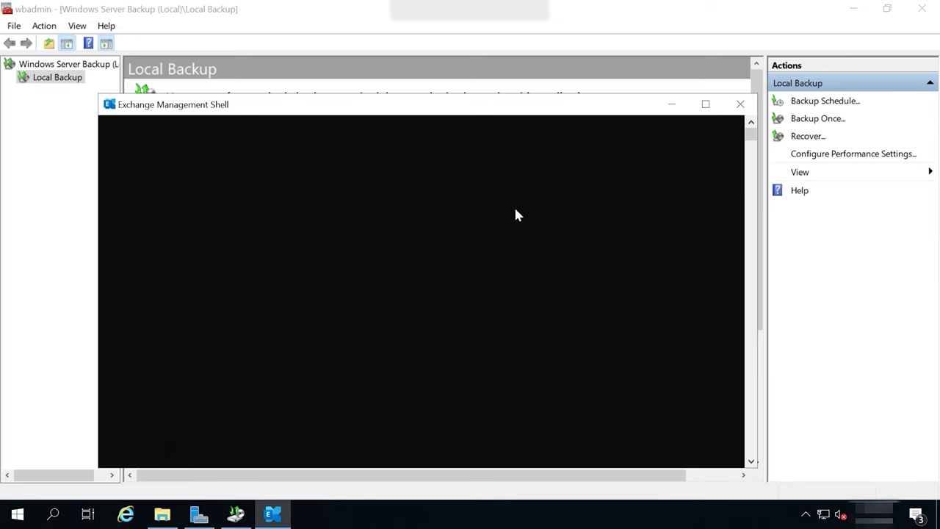
left_click(706, 104)
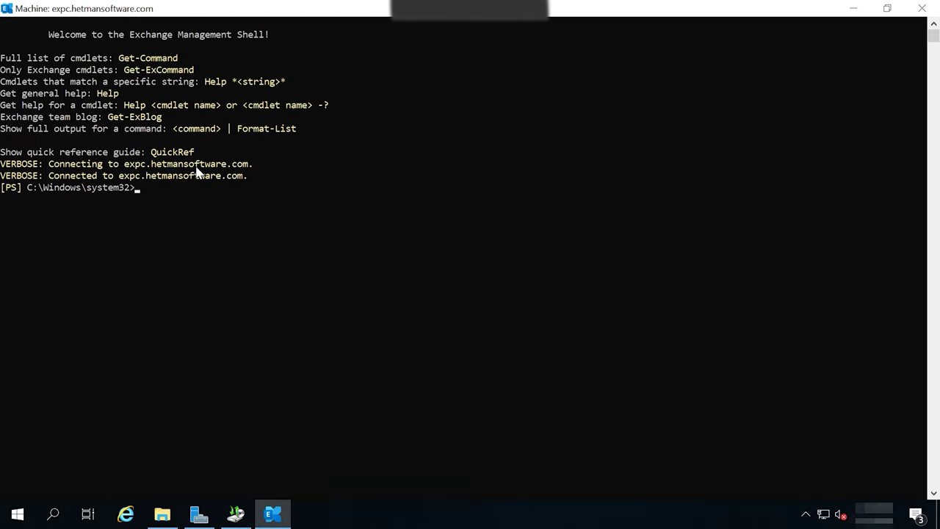
- Change to C:\test and create recovery database DBR on server expc from "C:\test\Mailbox Database 1540046320.edb", with log folder path C:\test
type("cd C:\test")
type("New-MailboxDatabase -Recovery -Name DBR -Server expc -EdbFilePath \"C:\\test\\Mailbox Database 1540046320.edb\" -LogFolderPath C:\\test")
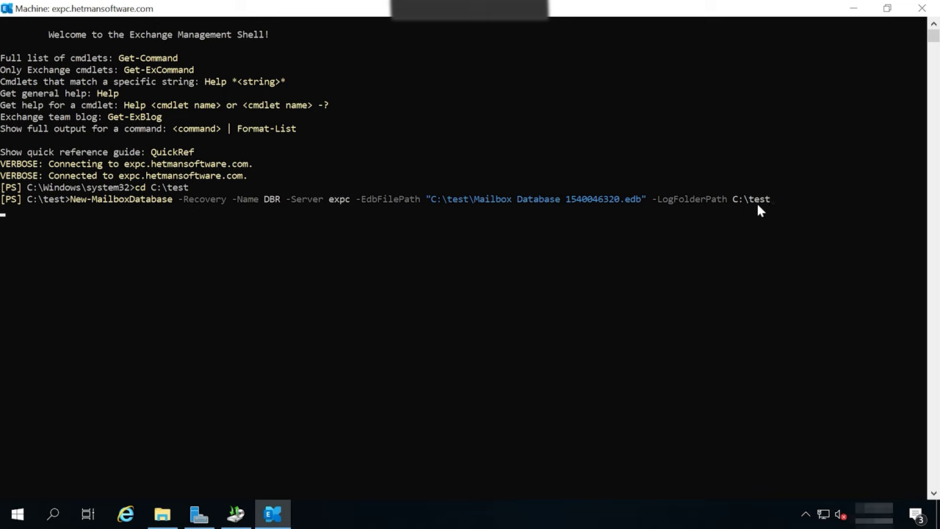
key("Return")
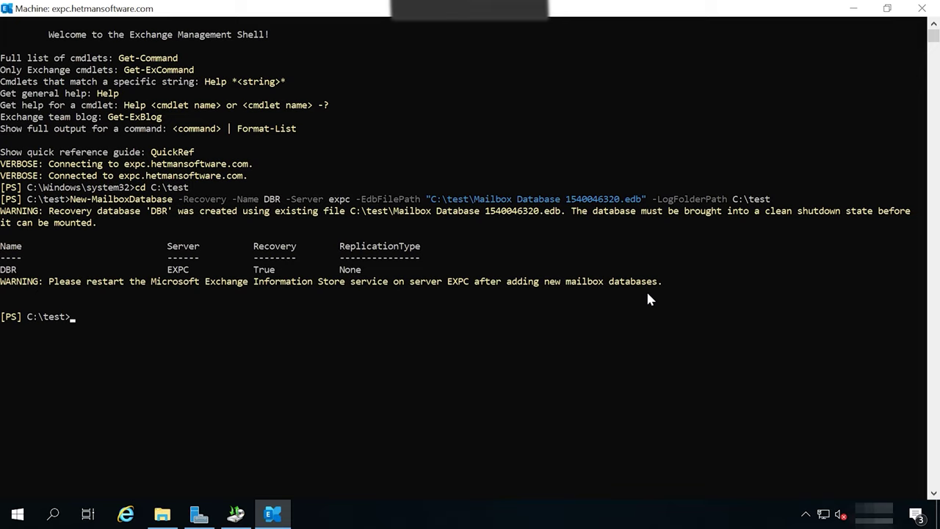
- Restart the Microsoft Exchange Information Store service in the Services console and close the console
left_click(58, 514)
type("services")
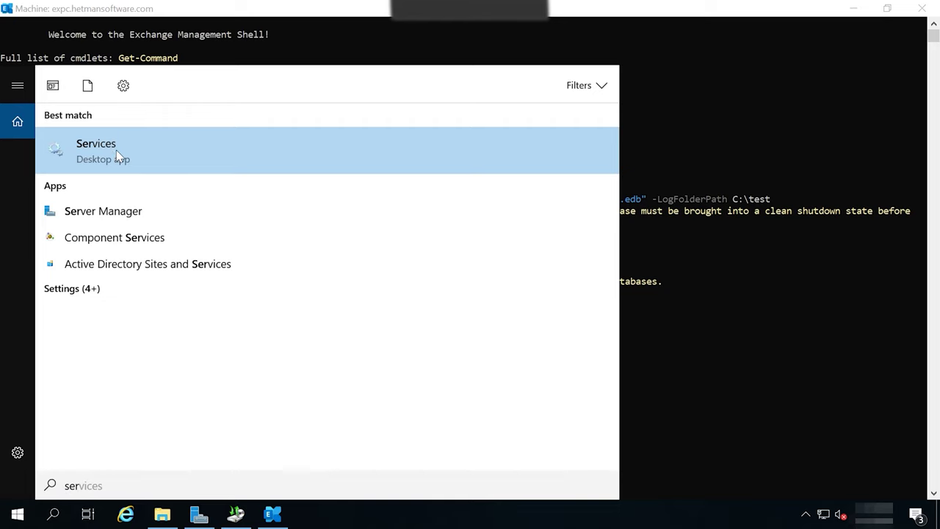
left_click(116, 149)
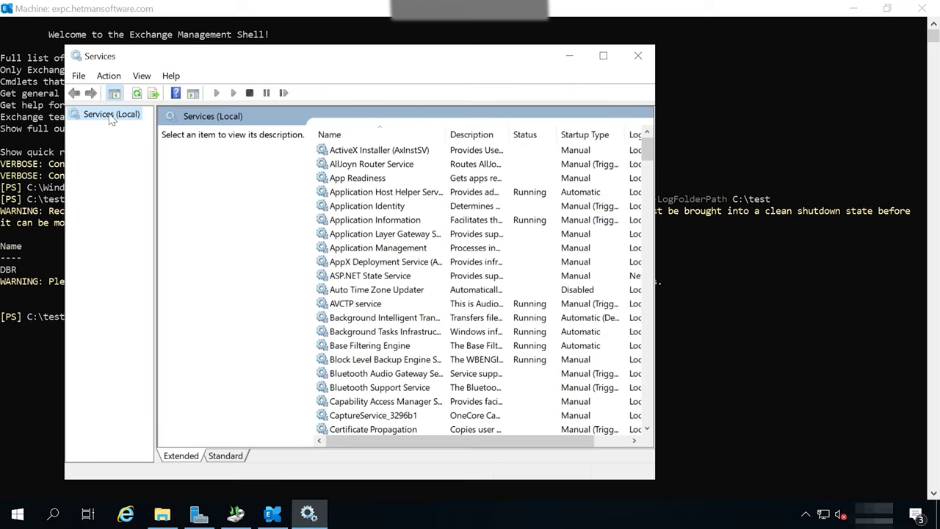
scroll(423, 376, "down", 15)
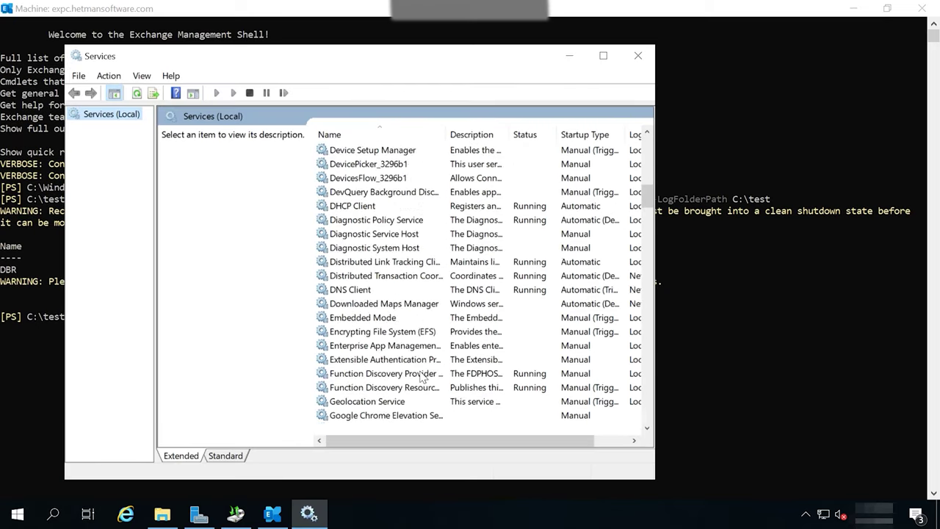
scroll(423, 376, "down", 20)
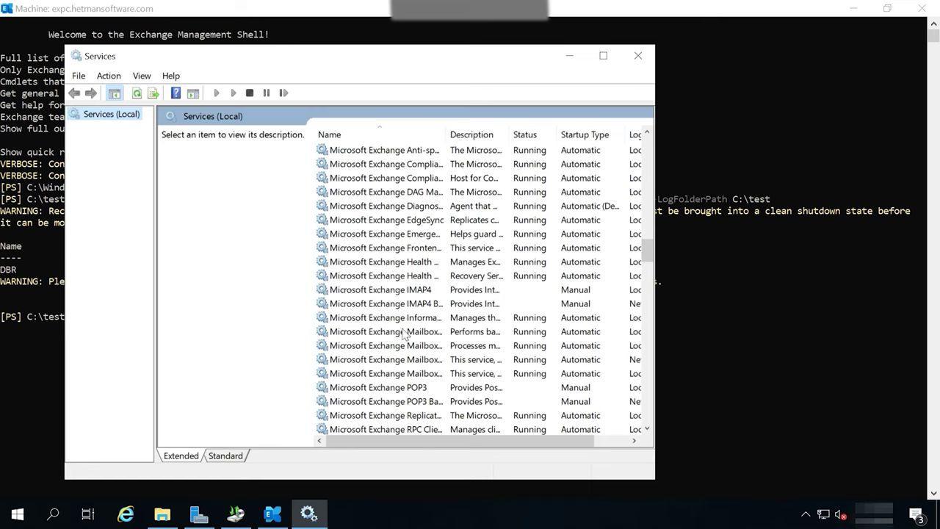
left_click(404, 318)
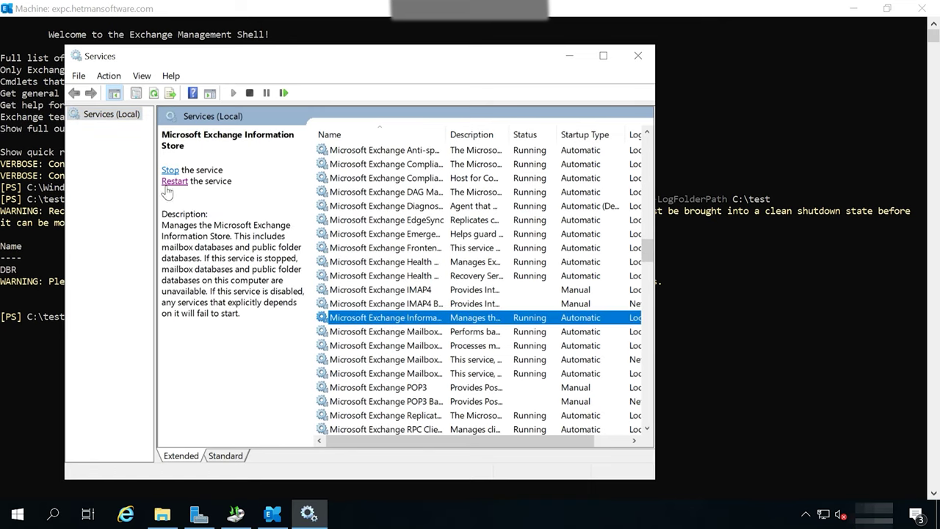
left_click(174, 181)
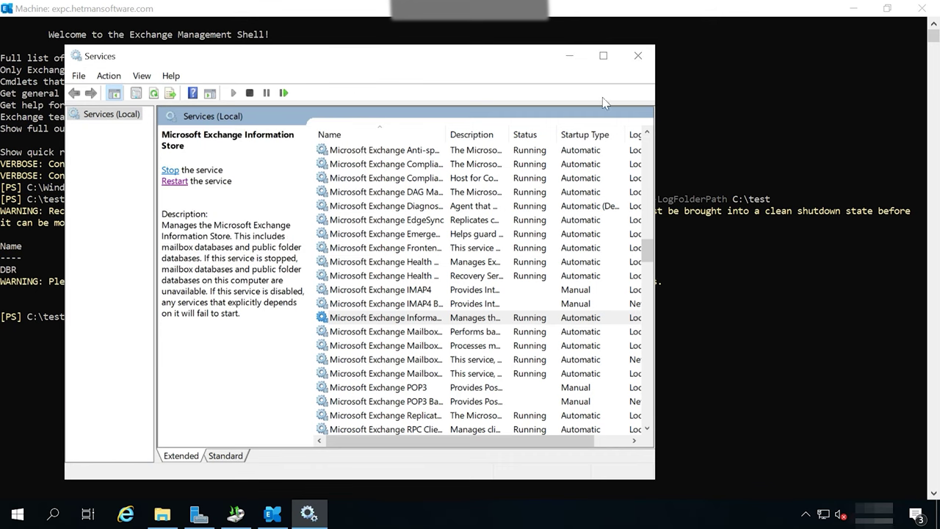
left_click(638, 56)
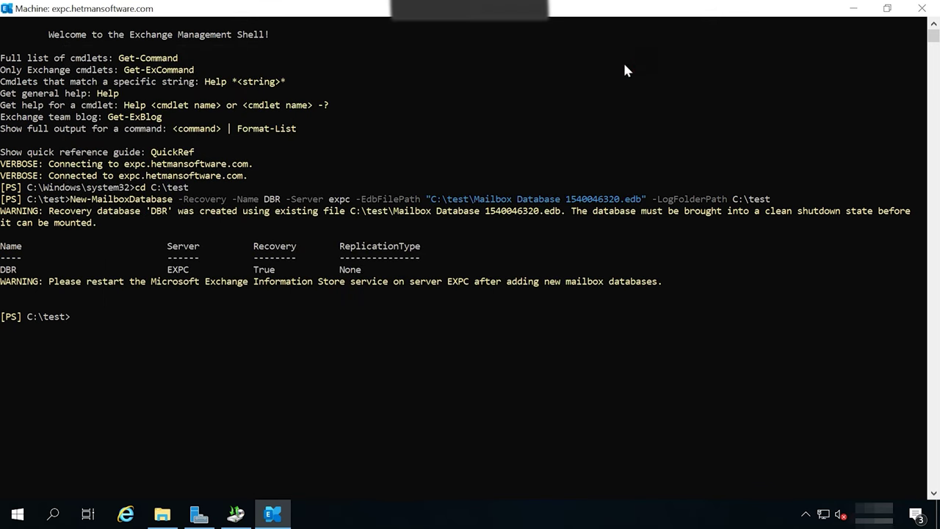
- Dump the database header with eseutil /MH "Mailbox Database 1540046320.edb" and examine its State field
left_click(100, 338)
right_click(96, 339)
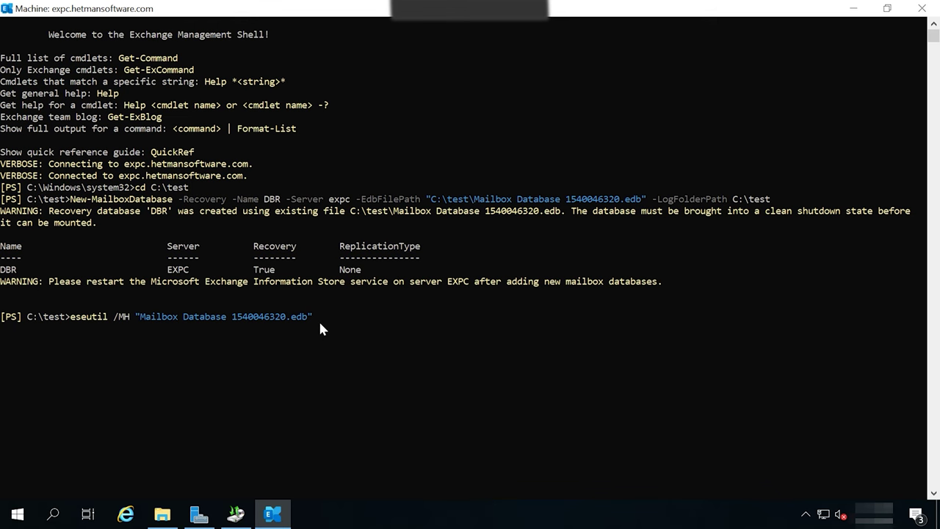
key("Return")
scroll(320, 324, "up", 3)
scroll(320, 329, "up", 13)
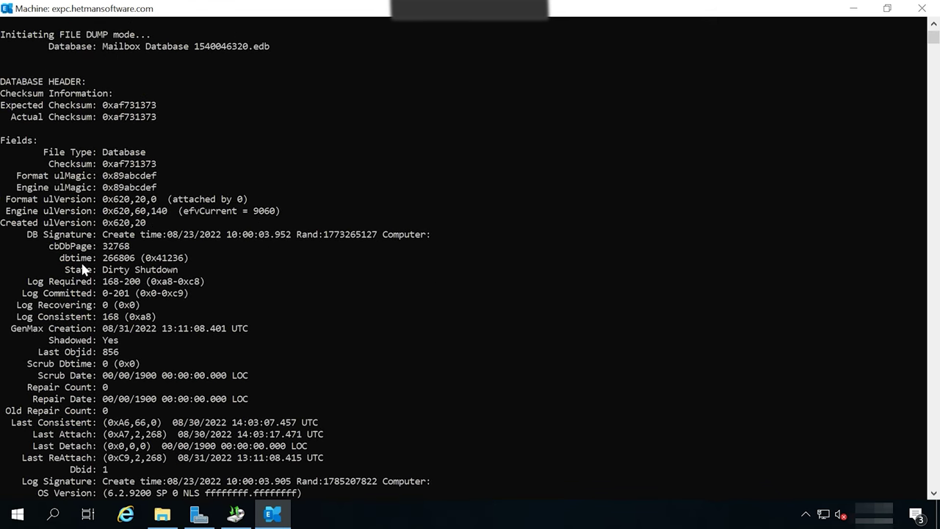
left_click_drag(65, 269, 183, 275)
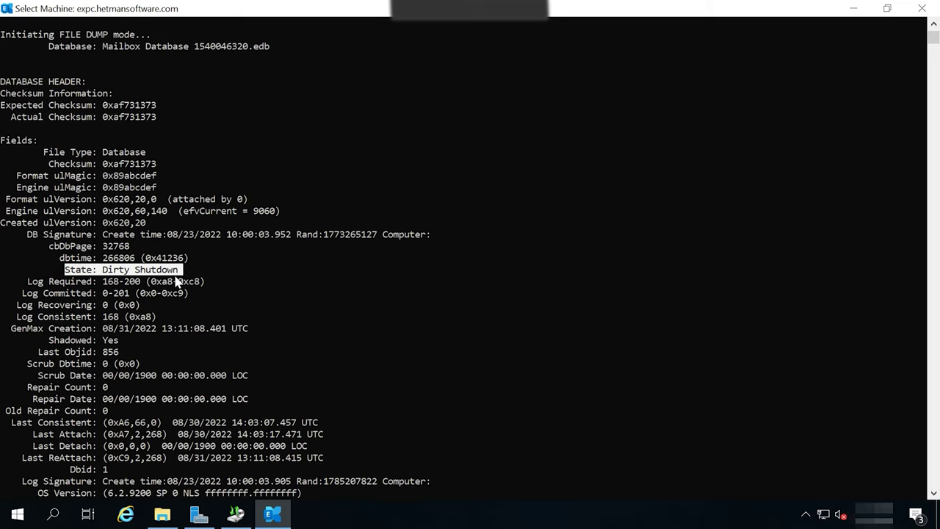
scroll(320, 349, "down", 17)
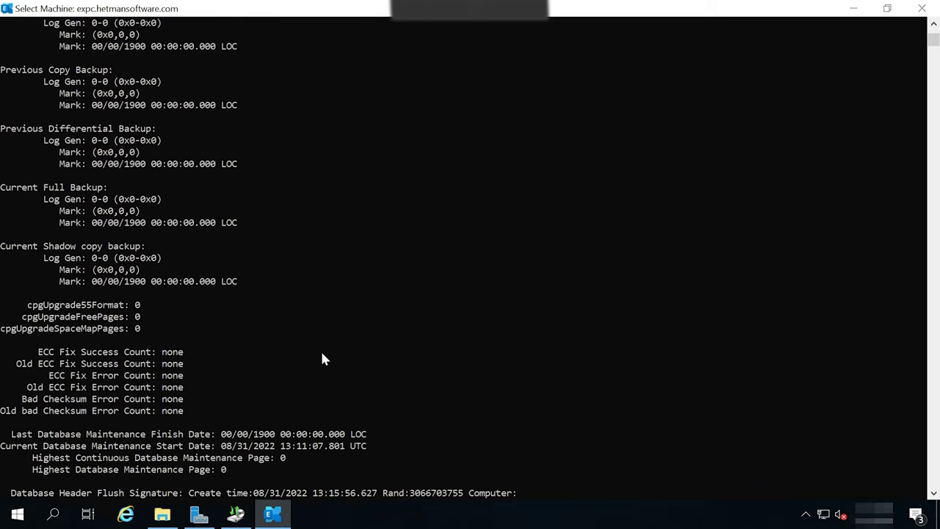
- Try a soft recovery with eseutil /R "E00", checking the log file prefix in the C:\test folder before running it
type("eseutil /R ")
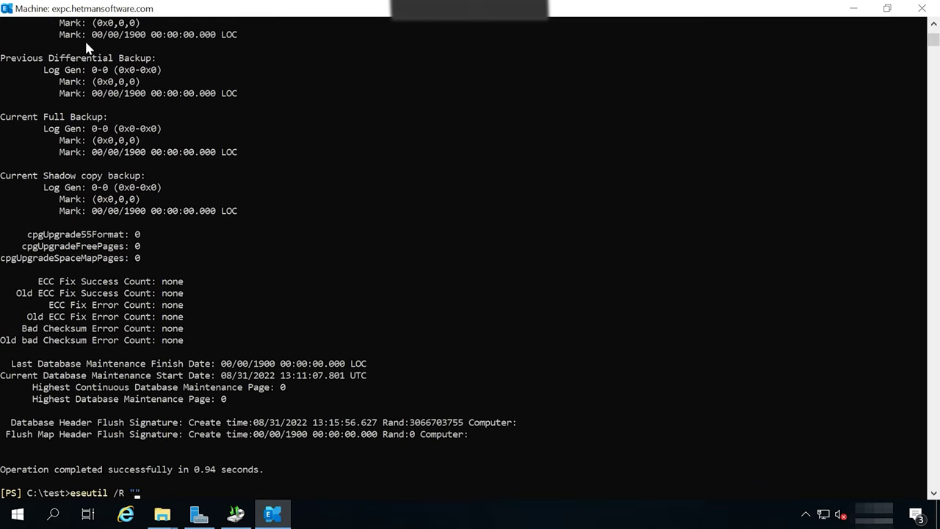
type("\"E00")
mouse_move(160, 513)
left_click(164, 457)
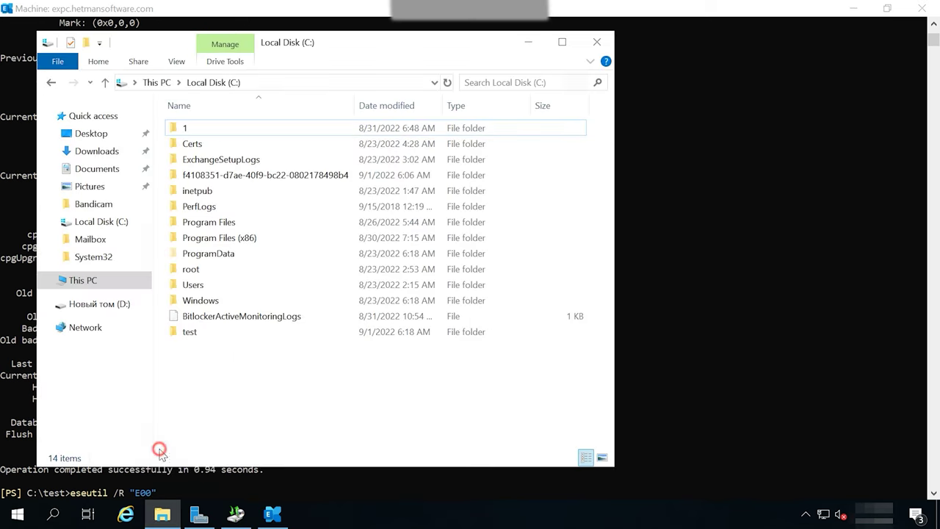
double_click(195, 332)
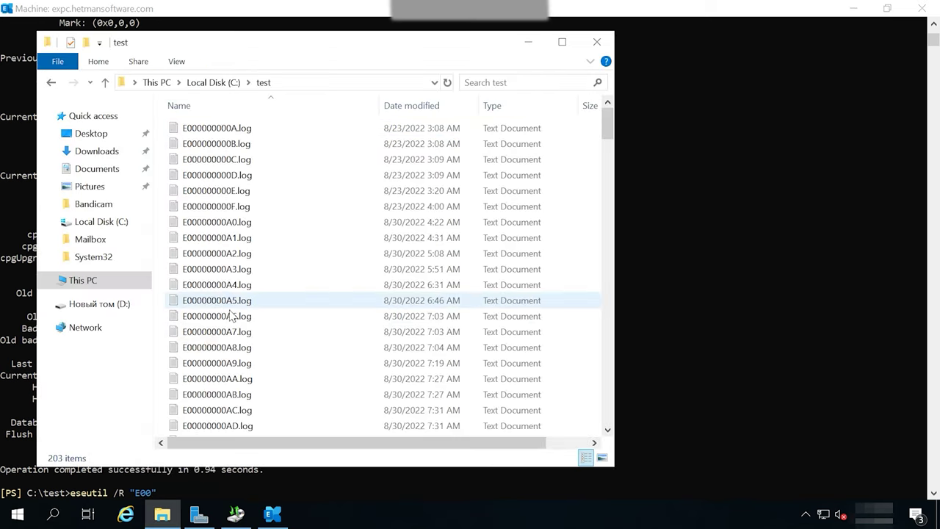
scroll(243, 331, "down", 10)
scroll(233, 340, "up", 3)
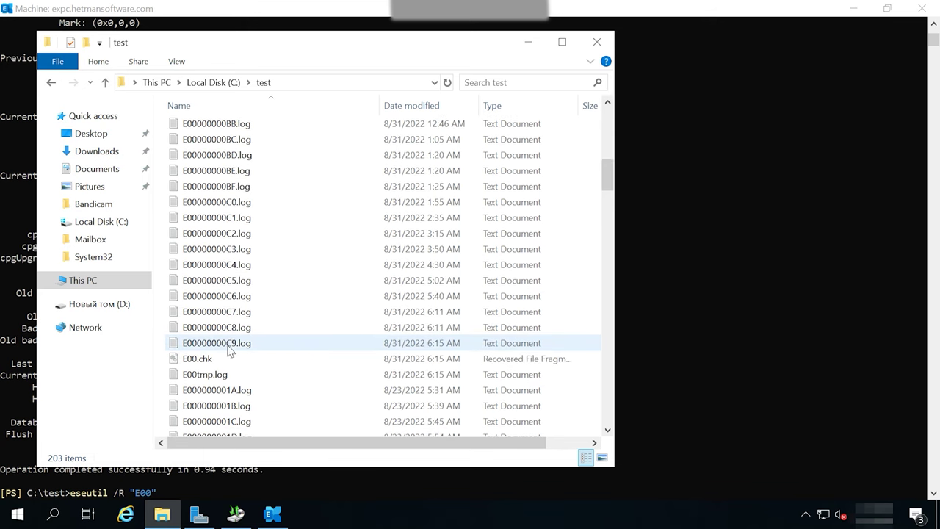
left_click(203, 360)
left_click(205, 375)
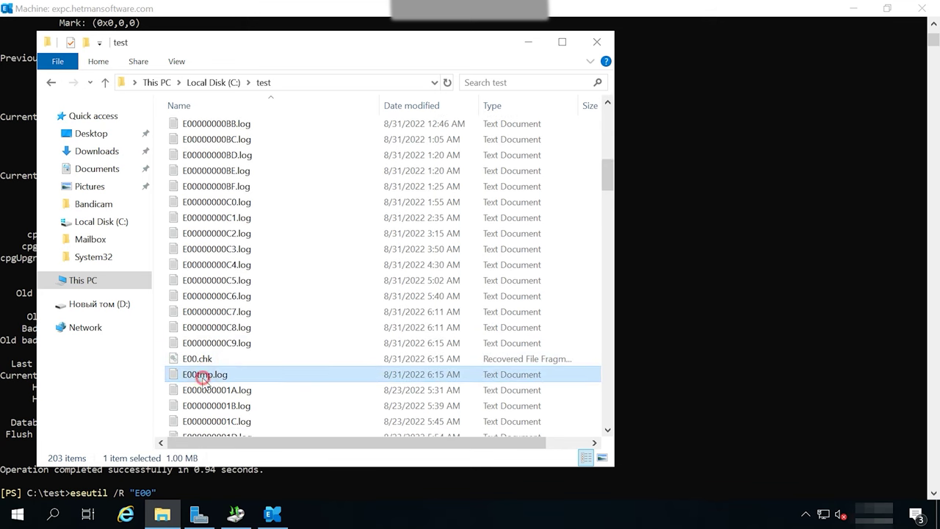
left_click(530, 43)
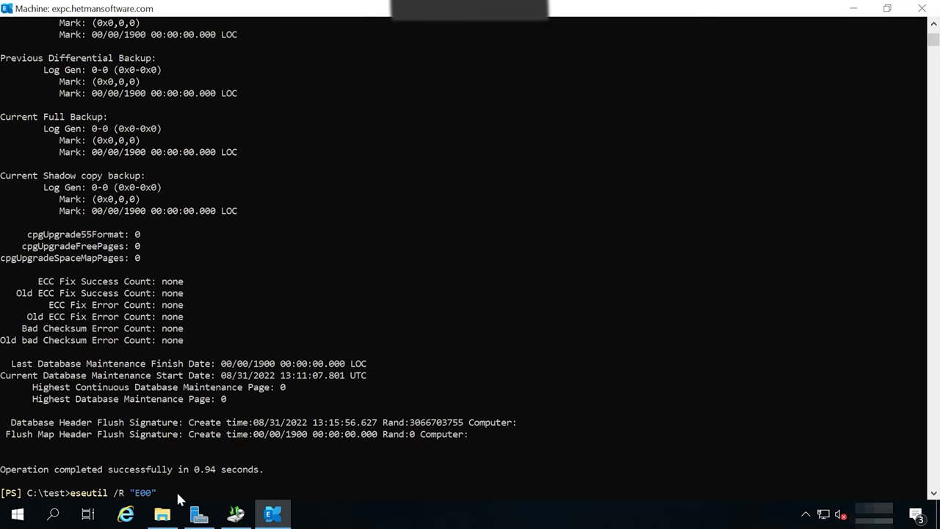
key("Return")
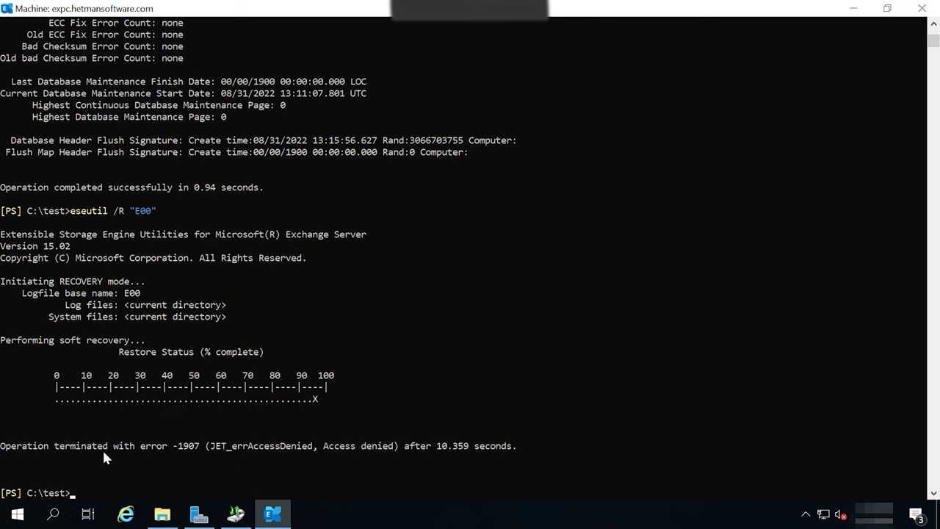
- Recheck the State field in the header dump and run the soft recovery with eseutil /R "E00" /l C:\test /d C:\test
scroll(179, 336, "up", 13)
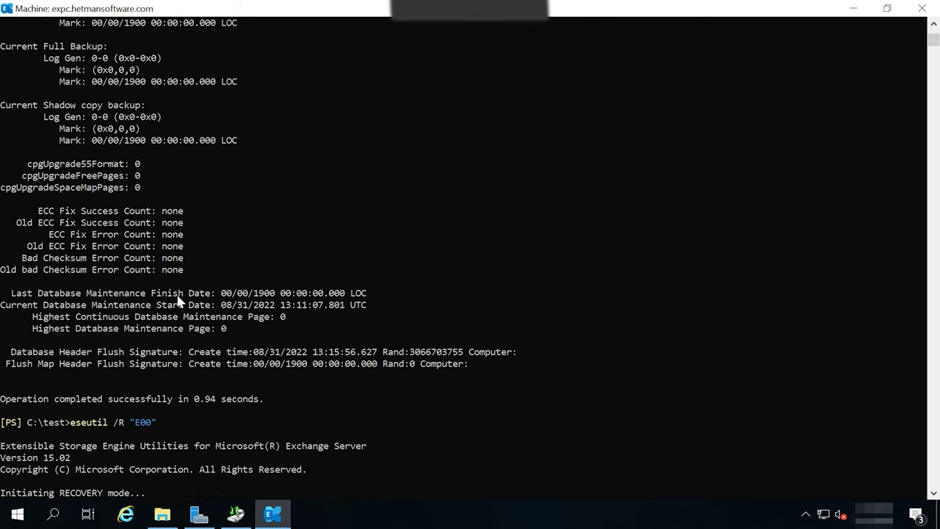
scroll(180, 302, "up", 12)
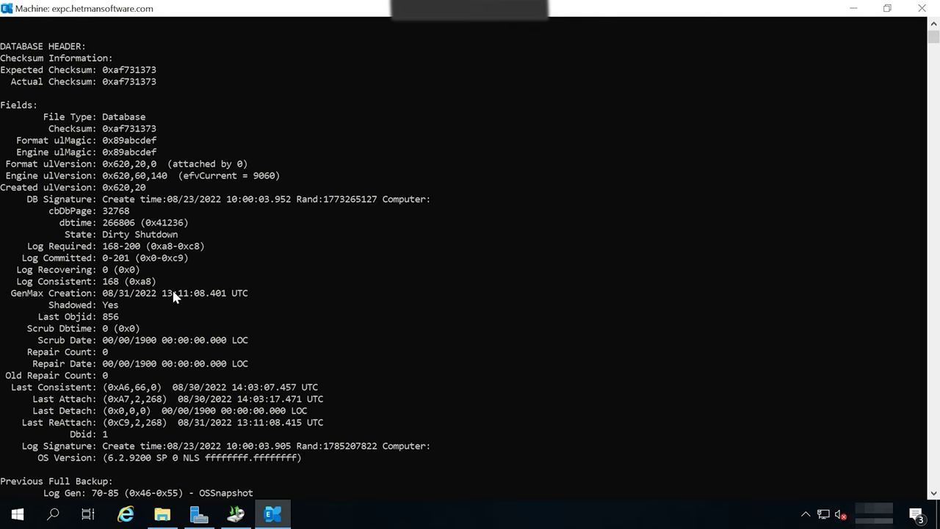
left_click_drag(185, 237, 65, 237)
right_click(251, 310)
scroll(251, 310, "down", 20)
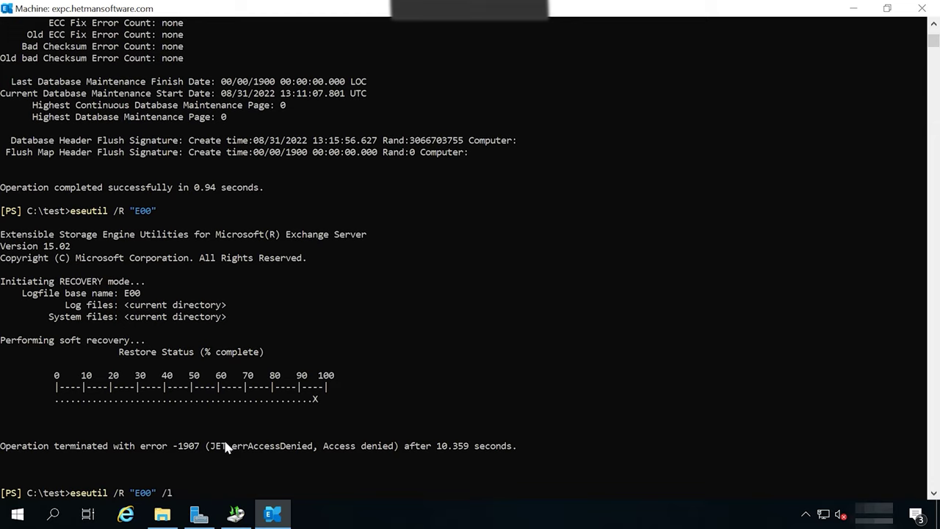
type("C:\test /d C:\test")
key("Return")
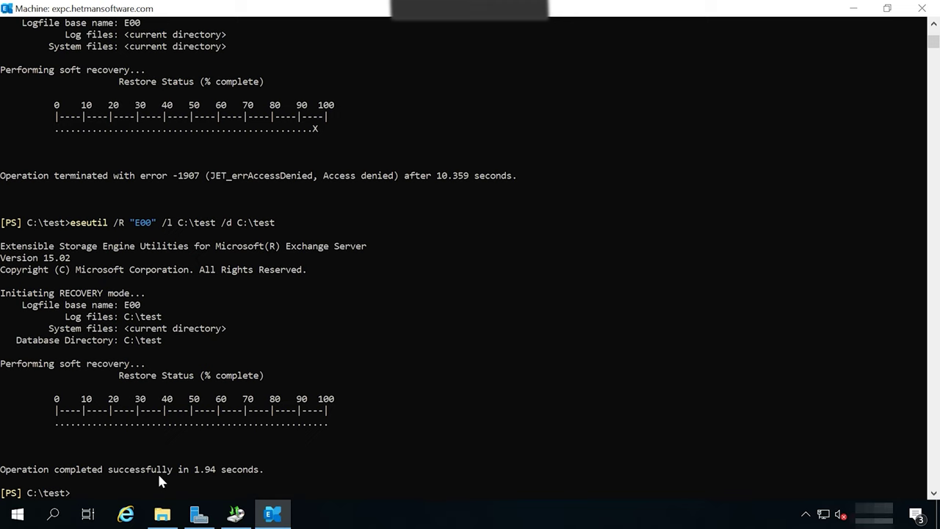
- Run eseutil /MH on "Mailbox Database 1540046320.edb" again and examine the database's State after the recovery
key("Up")
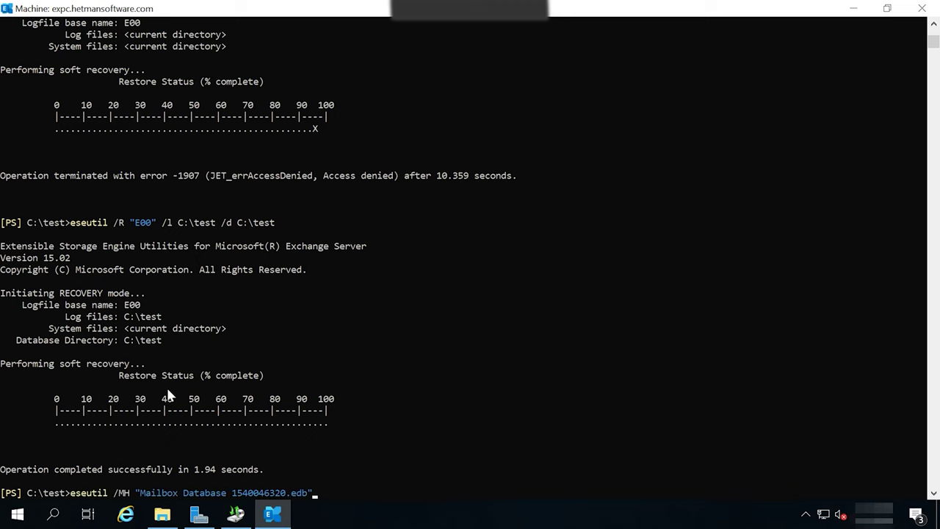
key("Return")
scroll(168, 391, "up", 13)
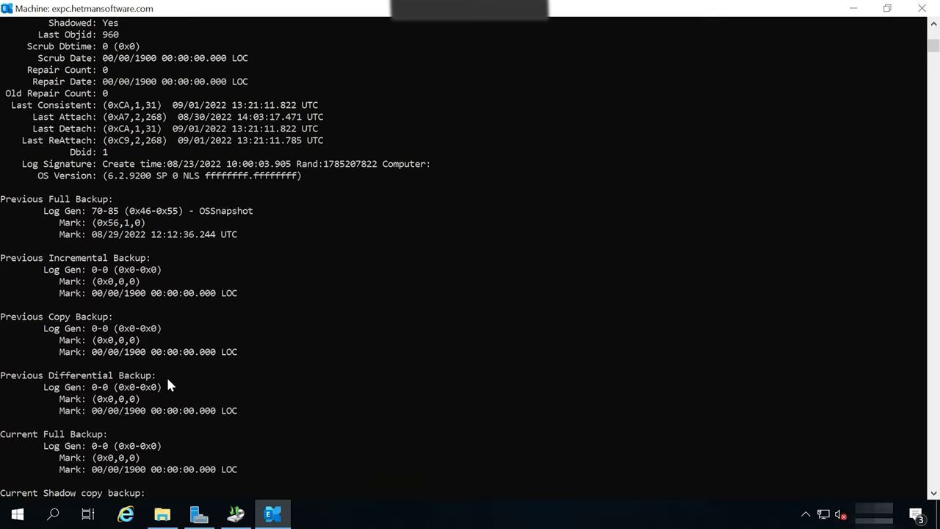
scroll(167, 382, "up", 3)
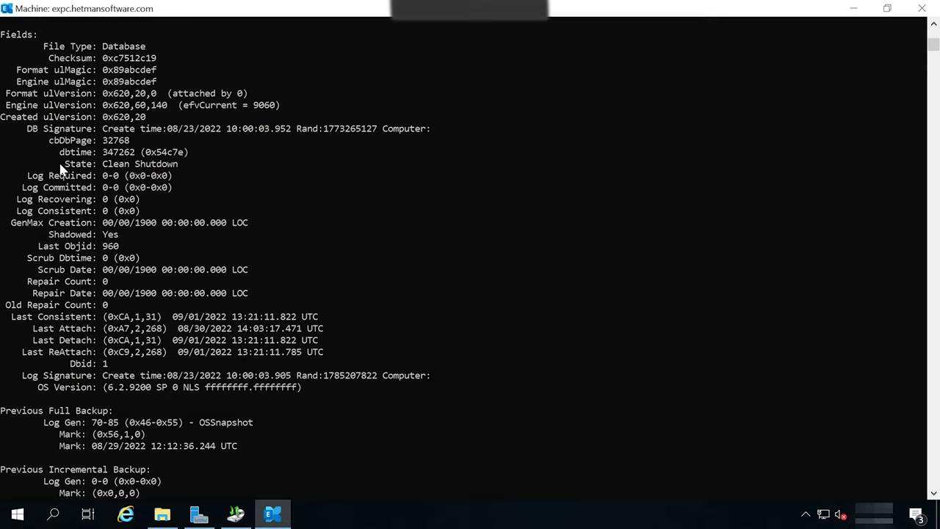
left_click_drag(59, 163, 184, 169)
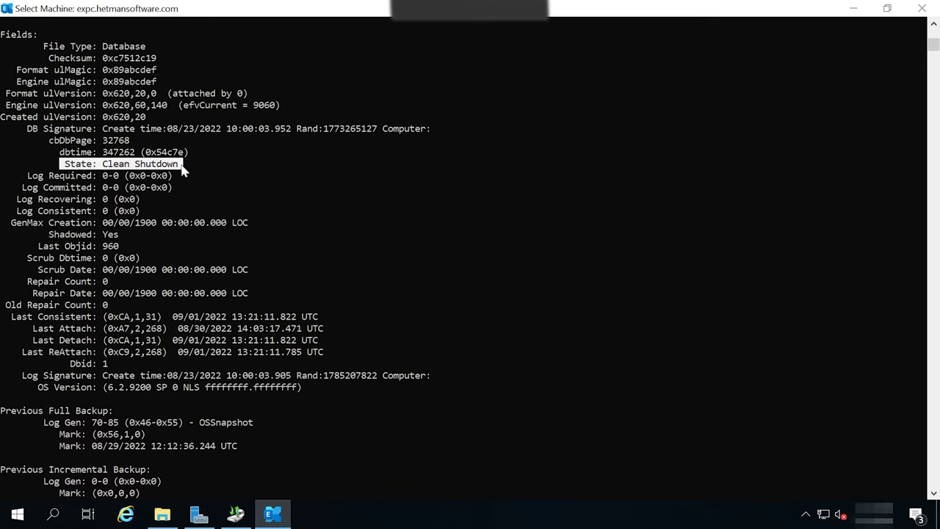
left_click(186, 272)
- Mount the DBR database and list its mailbox statistics as an auto-sized table of DisplayName and MailboxGUID
scroll(187, 272, "down", 16)
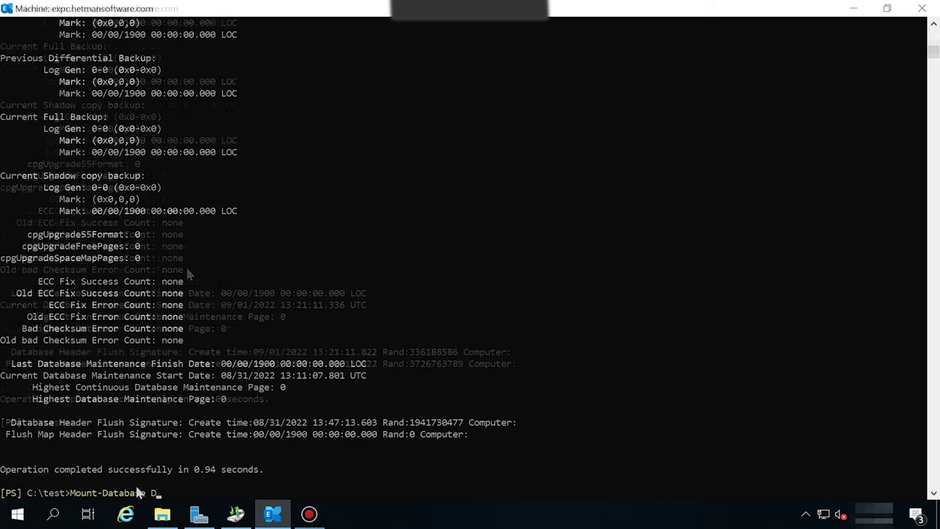
key("Return")
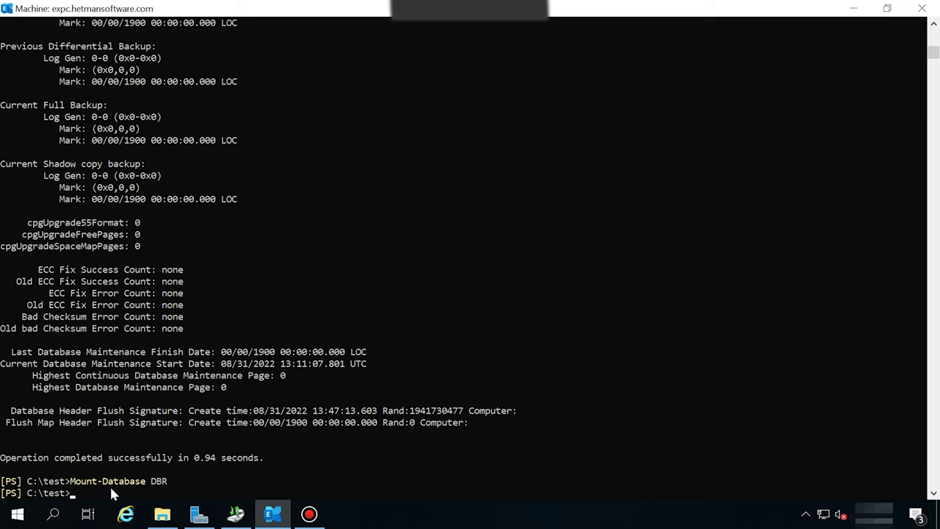
type("Get-MailboxStatistics -Database DBR | Format-Table DisplayName,MailboxGUID -AutoSize")
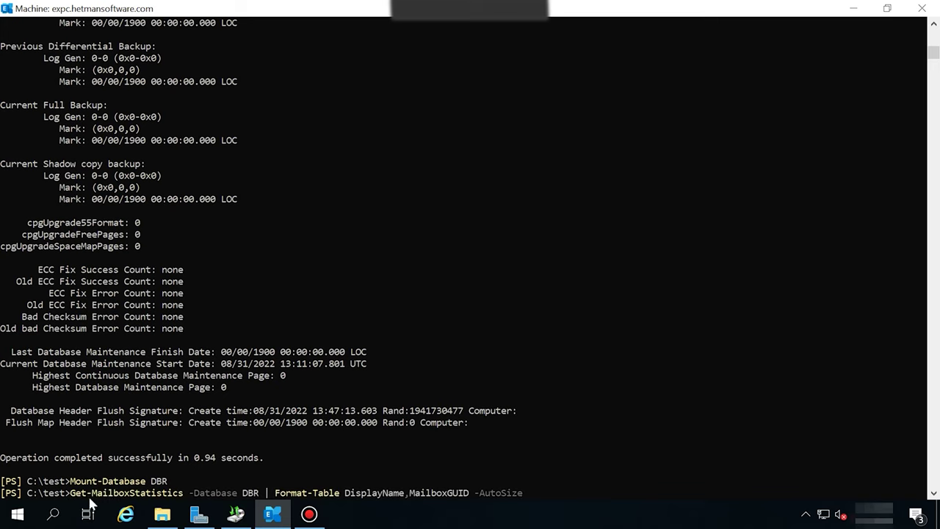
key("Return")
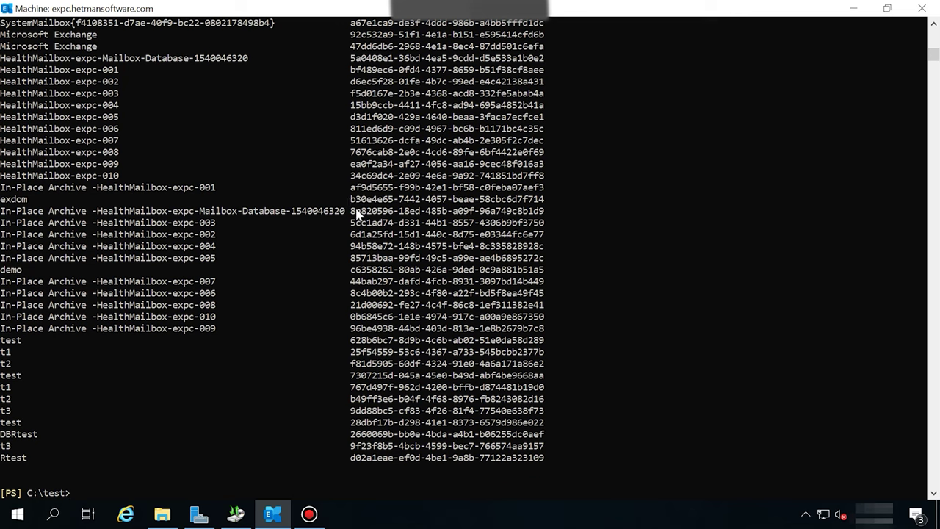
left_click_drag(349, 211, 540, 217)
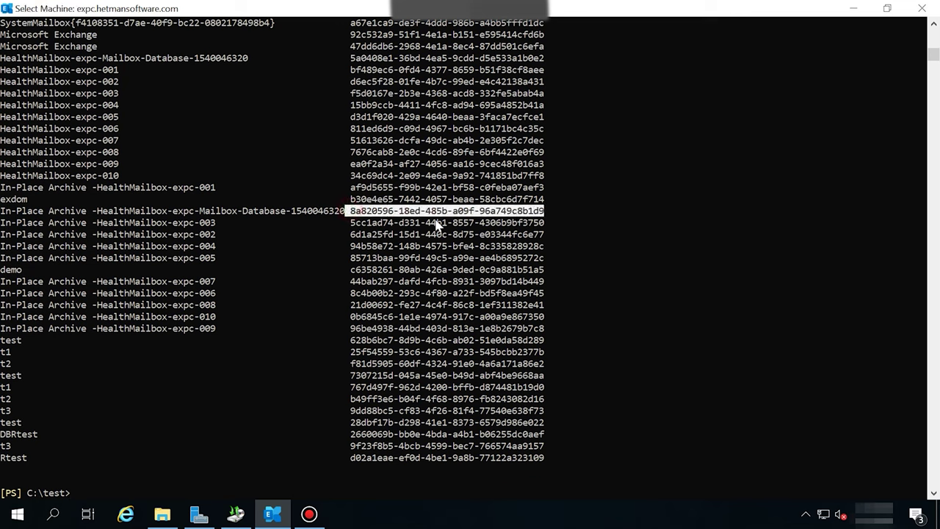
left_click_drag(351, 224, 540, 232)
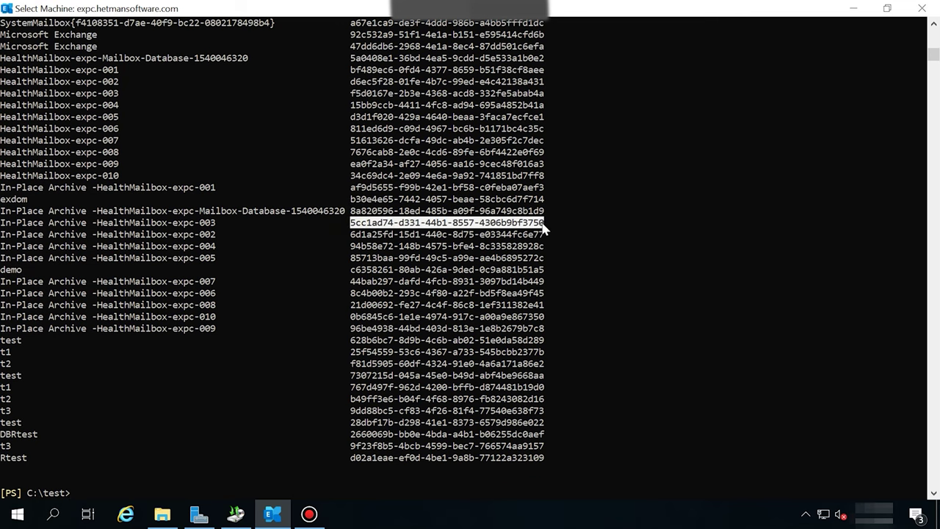
left_click_drag(365, 271, 367, 271)
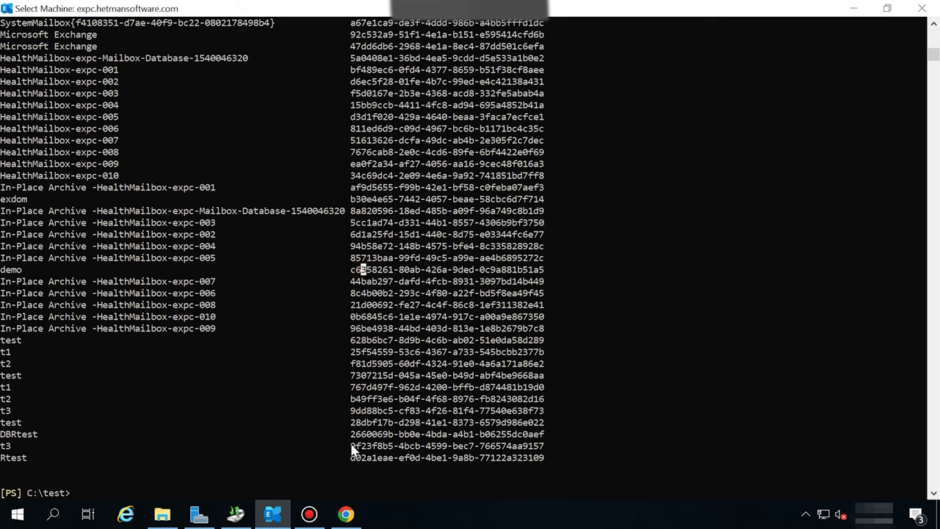
- Try a New-MailboxRestoreRequest from database DBR, source mailbox 9dd88bc5-cf83-4f26-81f4-77540e638f73 (t3), to target mailbox DBRtest2, checking the t3 GUIDs in the list
left_click_drag(351, 445, 543, 454)
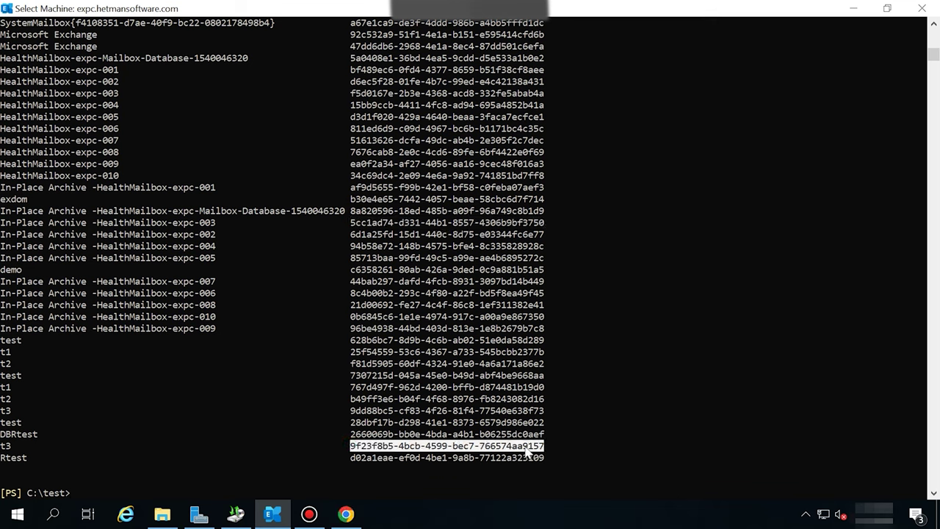
key("Up")
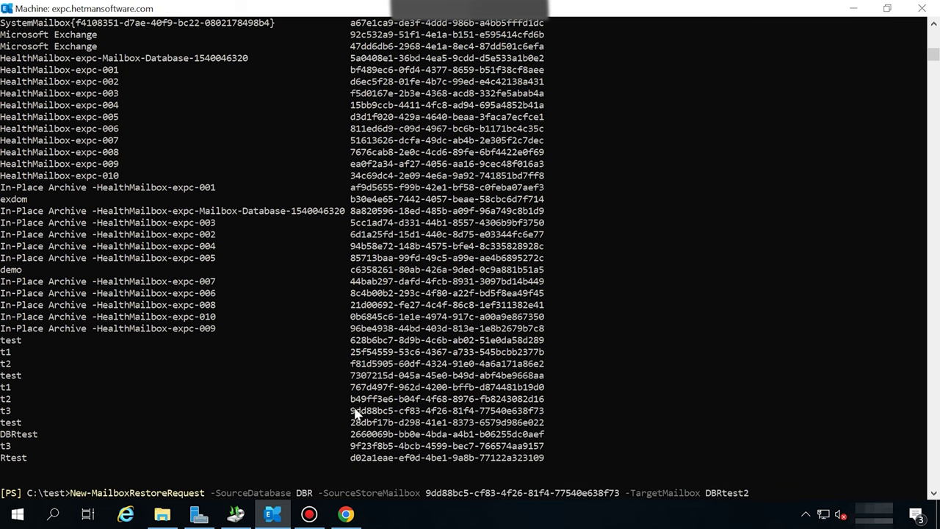
left_click_drag(352, 411, 546, 415)
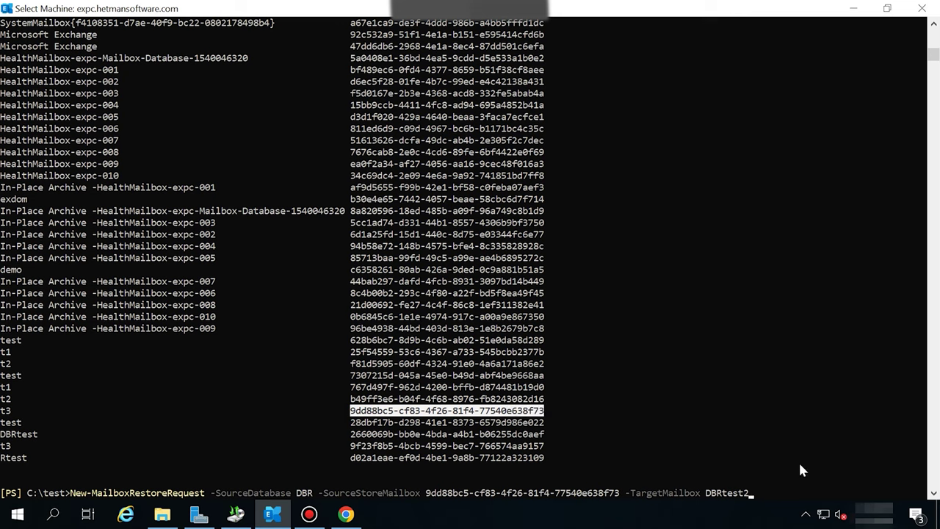
left_click(751, 493)
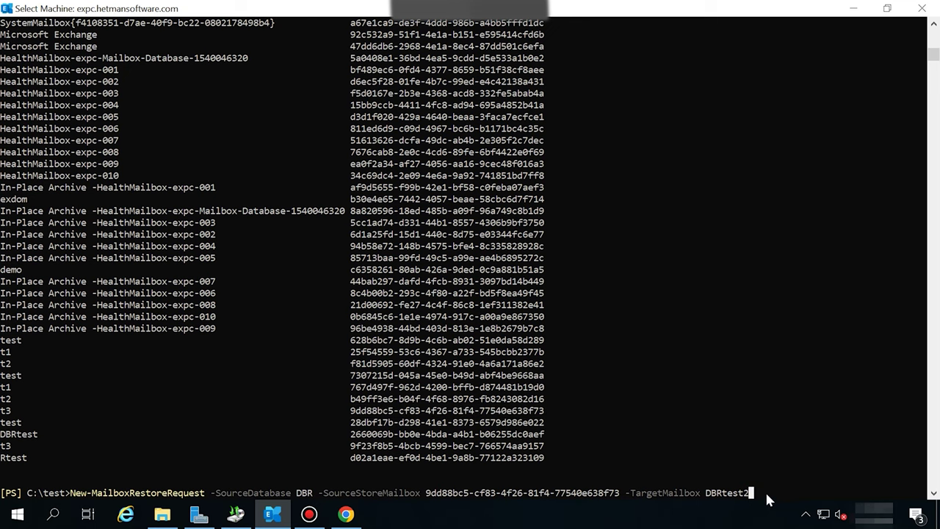
key("Return")
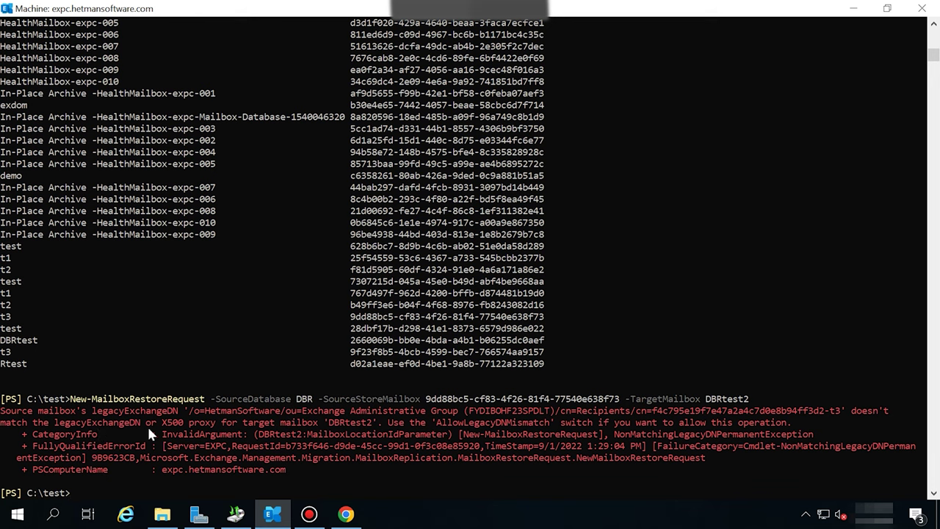
- Run the restore request from mailbox 9dd88bc5-cf83-4f26-81f4-77540e638f73 in DBR to DBRtest2 with the -AllowLegacyDNMismatch switch
key("Up")
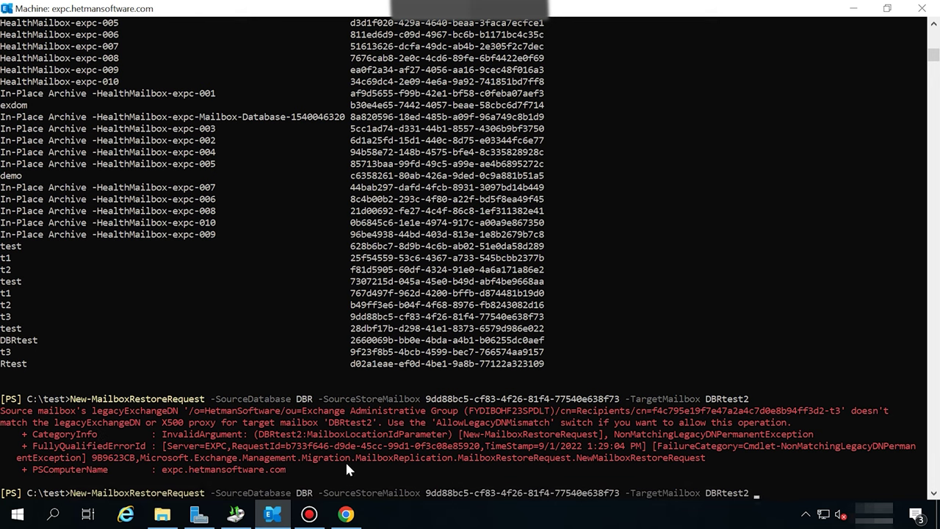
type("-AllowLega")
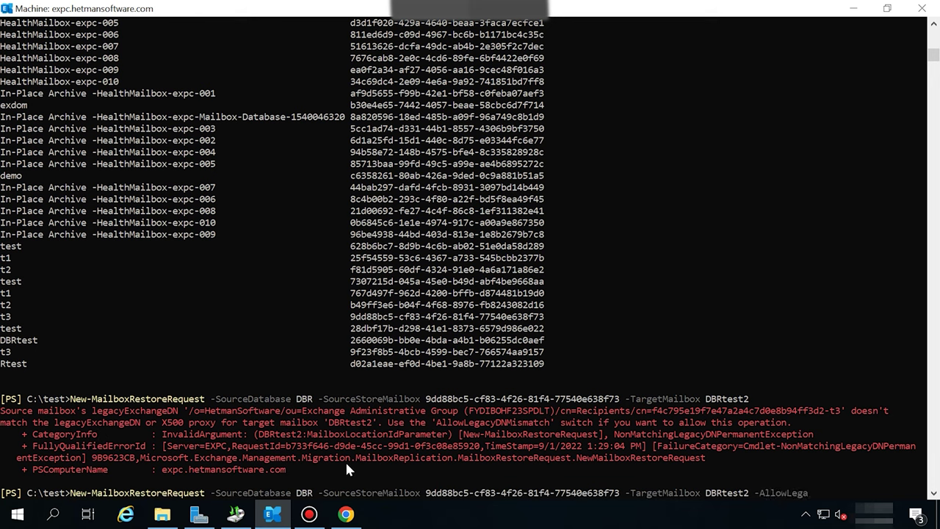
type("cyDNMismatch")
key("Return")
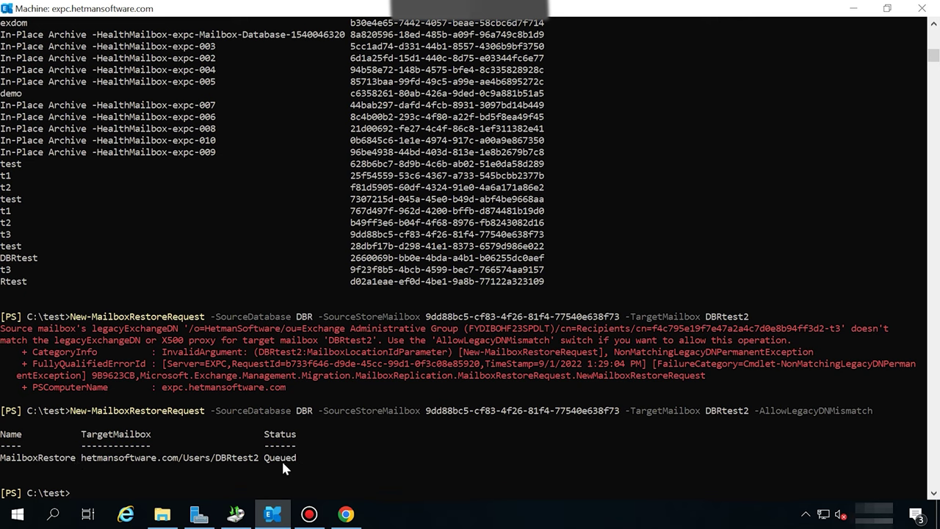
- Switch to Chrome, reload the DBRtest2 mailbox in Outlook and view the restored messages in Inbox and Sent Items
left_click(340, 518)
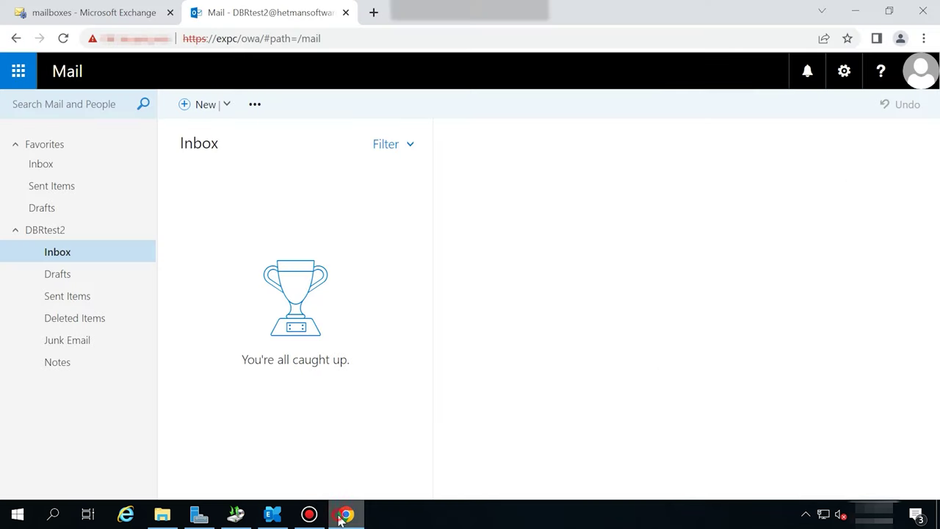
left_click(63, 38)
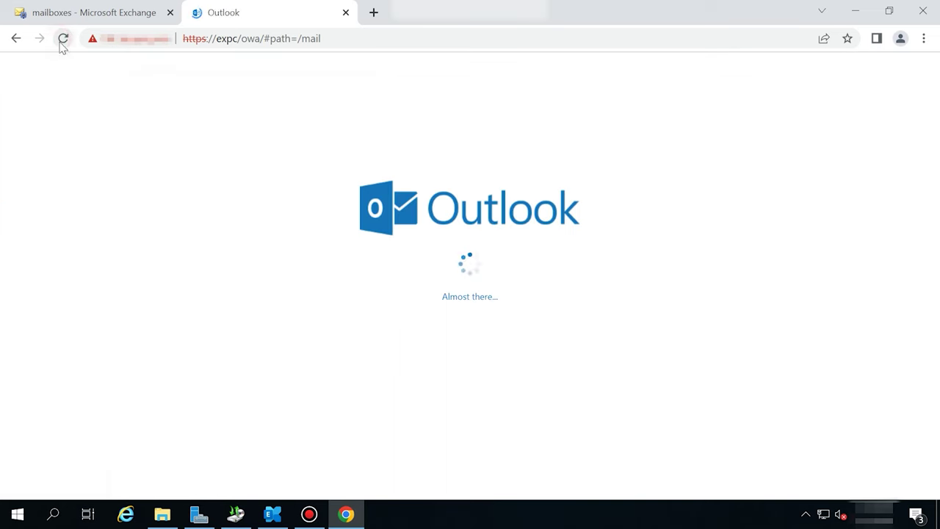
left_click(334, 191)
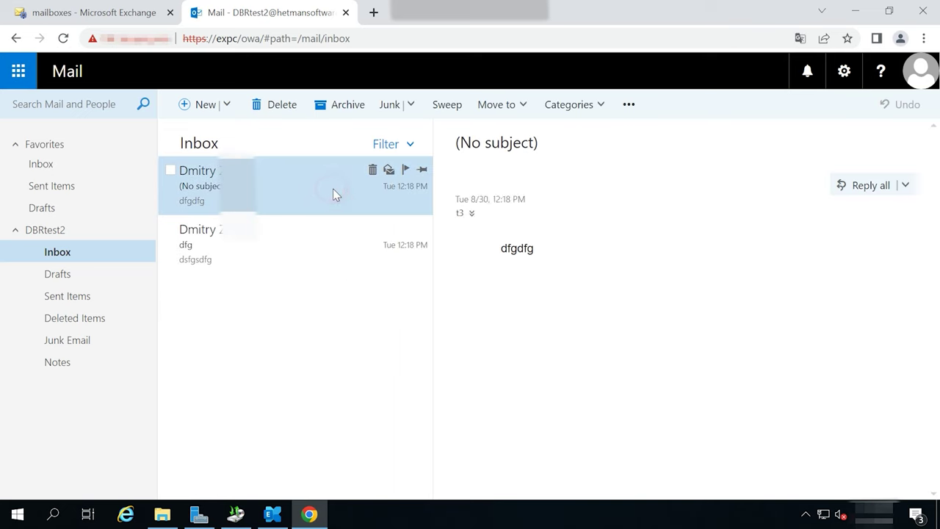
left_click(341, 240)
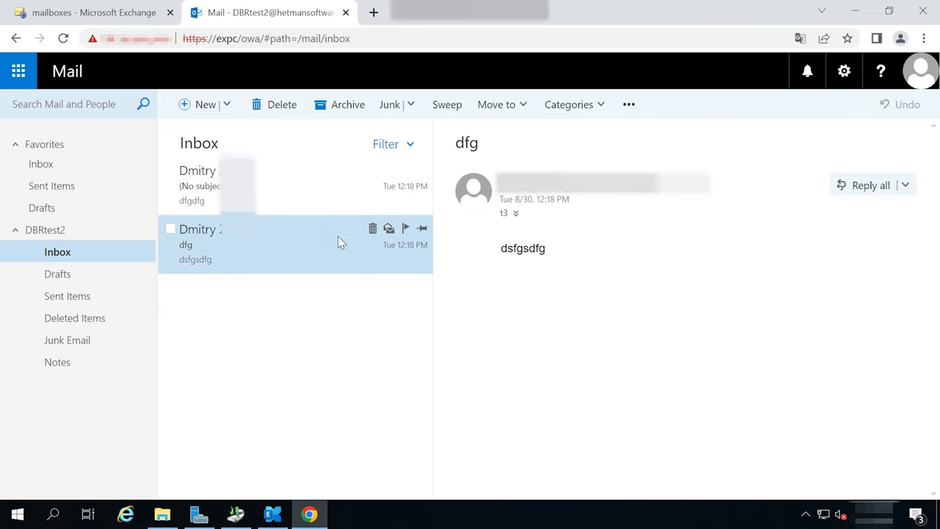
left_click(73, 296)
left_click(330, 180)
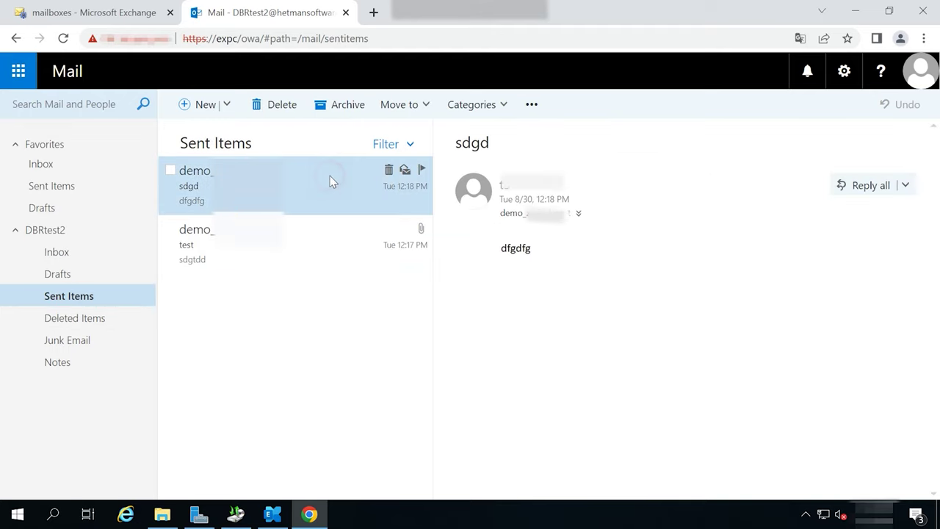
left_click(332, 243)
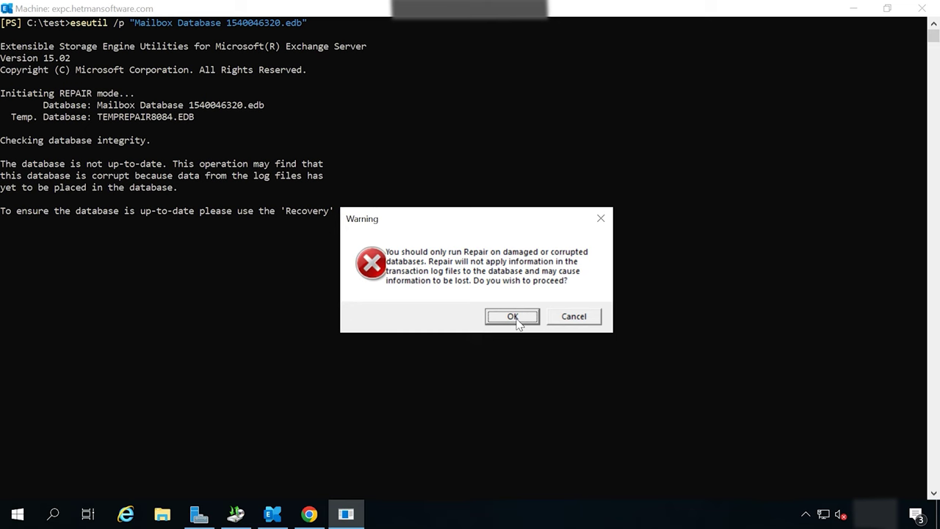
- Proceed with the eseutil /p repair of "Mailbox Database 1540046320.edb" and check the State field with eseutil /MH
left_click(513, 317)
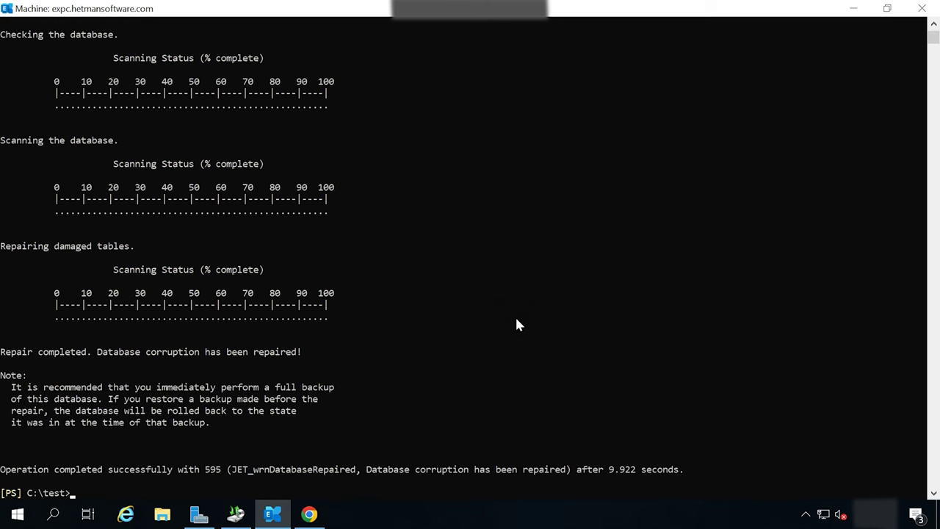
key("Up")
key("Up")
key("Up")
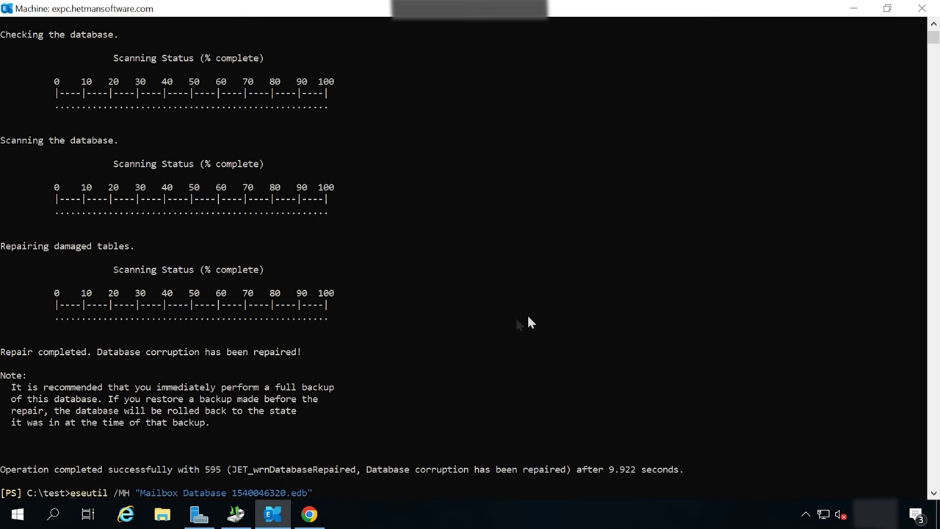
key("Return")
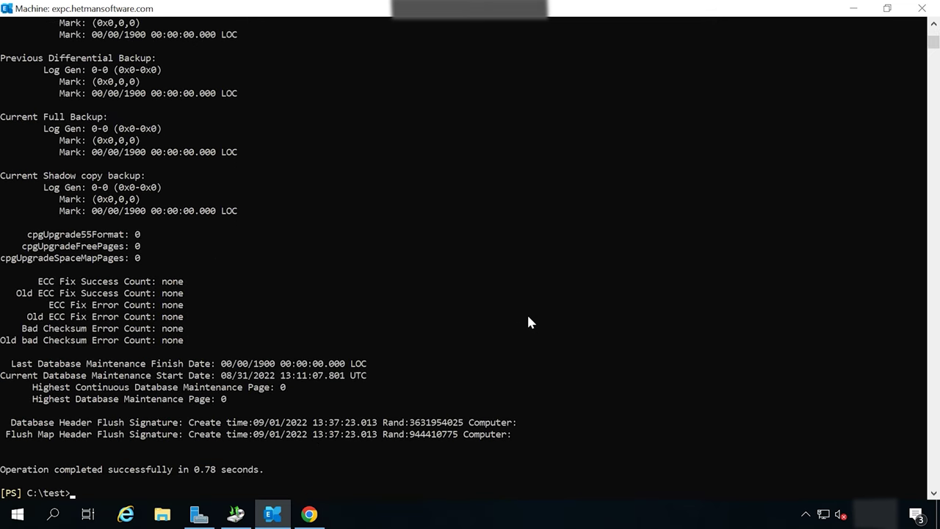
scroll(216, 279, "up", 3)
scroll(215, 279, "up", 12)
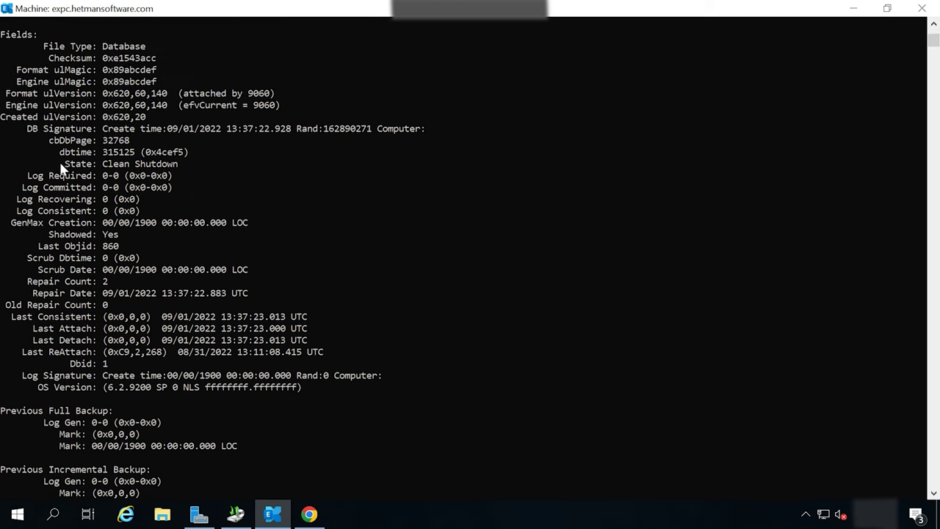
left_click_drag(61, 164, 162, 166)
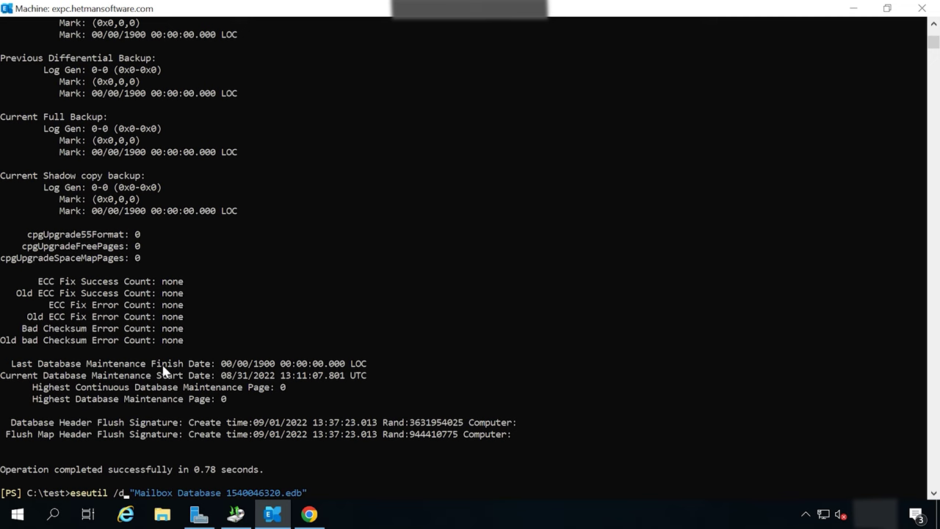
- Defragment "Mailbox Database 1540046320.edb" with eseutil /d
key("Return")
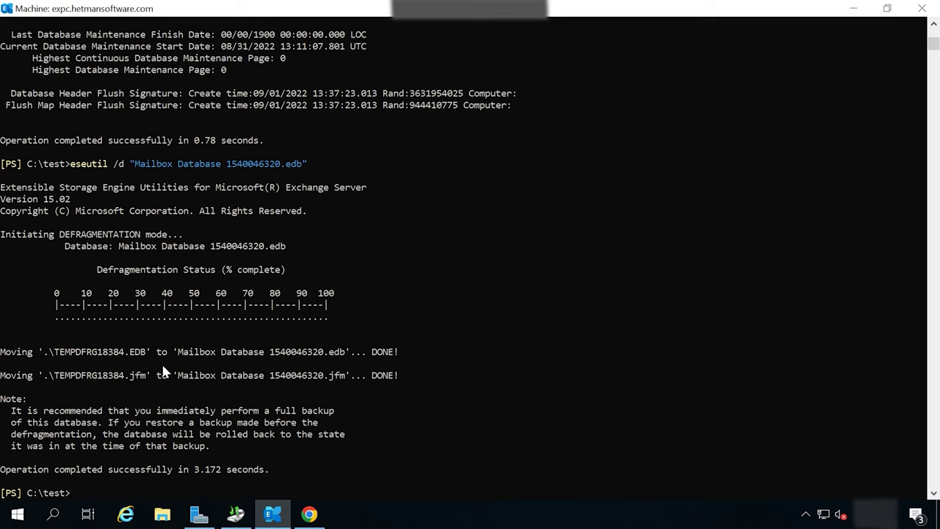
key("Up")
key("Up")
key("Up")
key("Up")
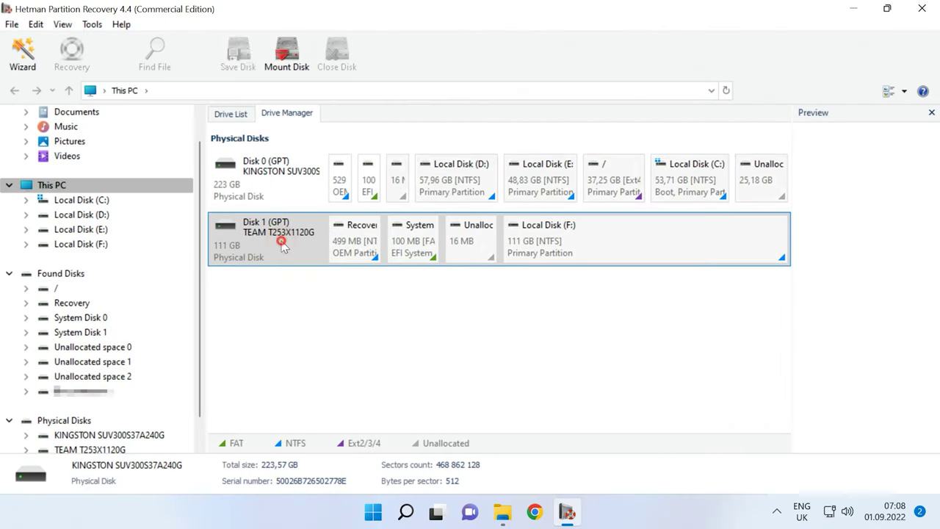
- In Hetman Partition Recovery, run a fast scan of Local Disk (F:) and finish the wizard
right_click(615, 244)
left_click(652, 251)
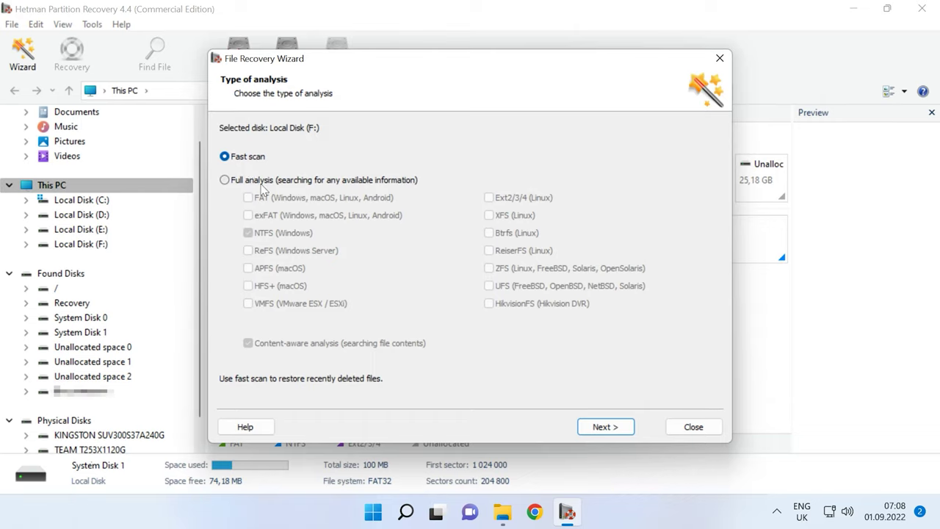
left_click(617, 429)
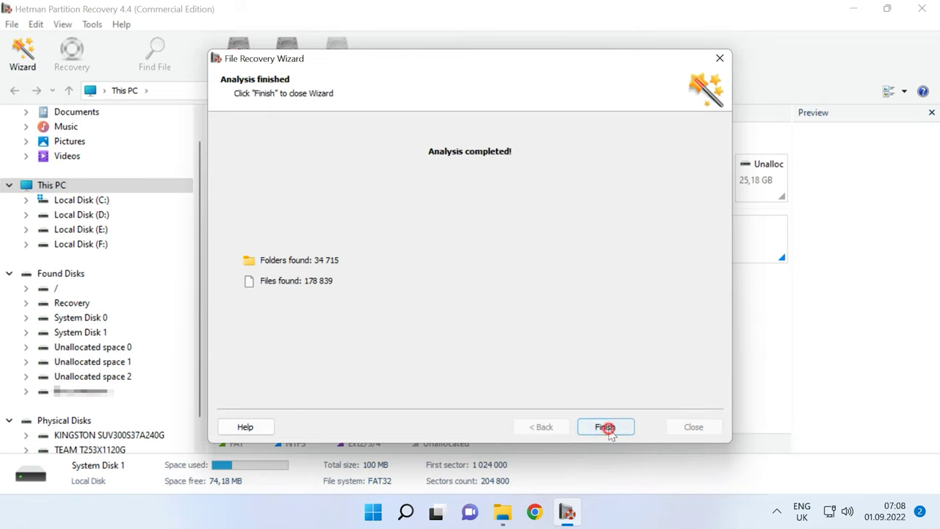
left_click(607, 427)
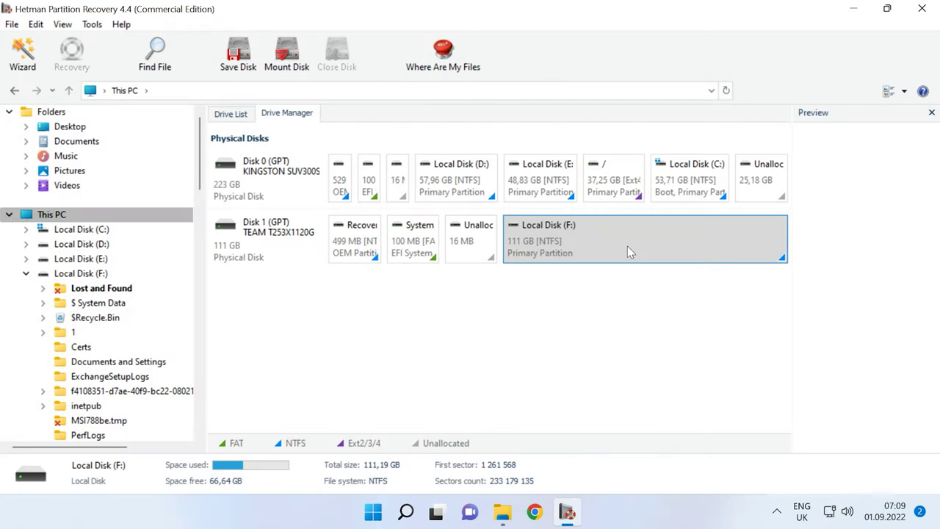
- Analyse Local Disk (F:) again using full analysis with NTFS and content-aware analysis
right_click(628, 248)
left_click(698, 274)
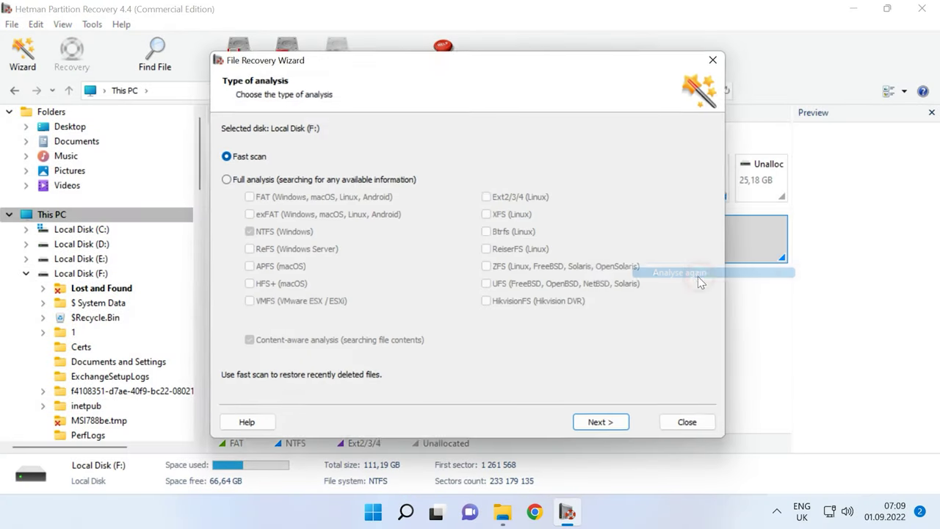
left_click(235, 180)
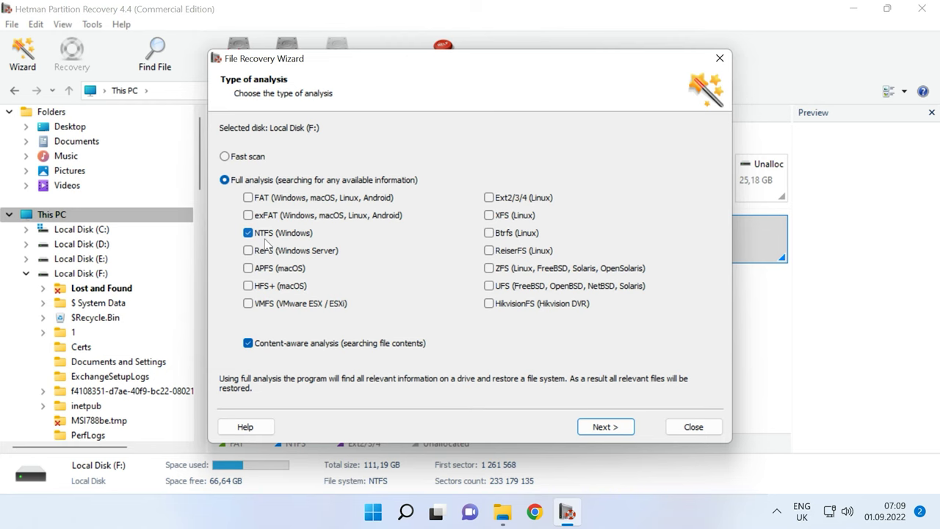
left_click(605, 428)
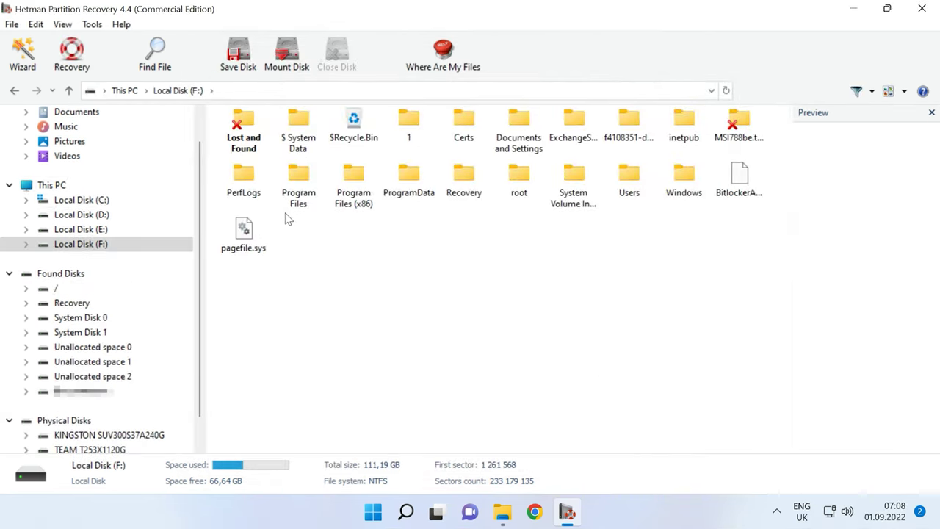
double_click(298, 178)
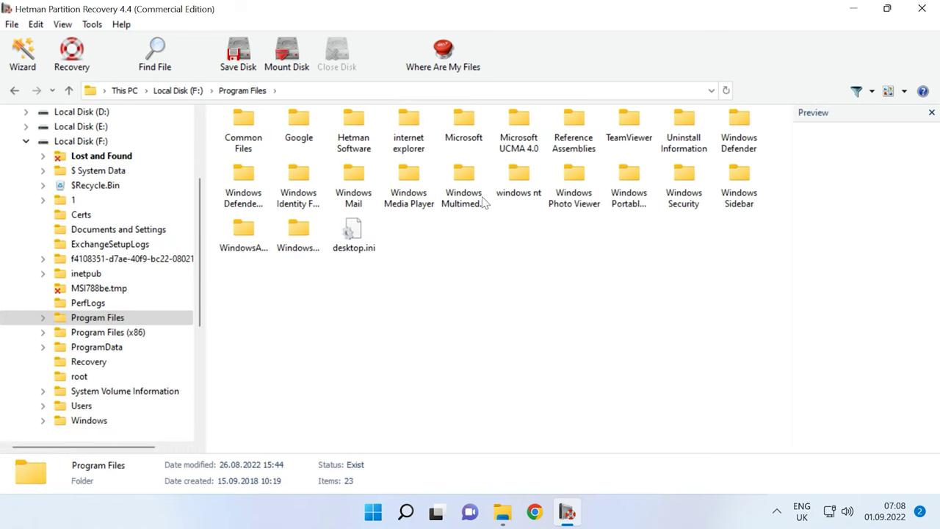
left_click(464, 130)
double_click(464, 129)
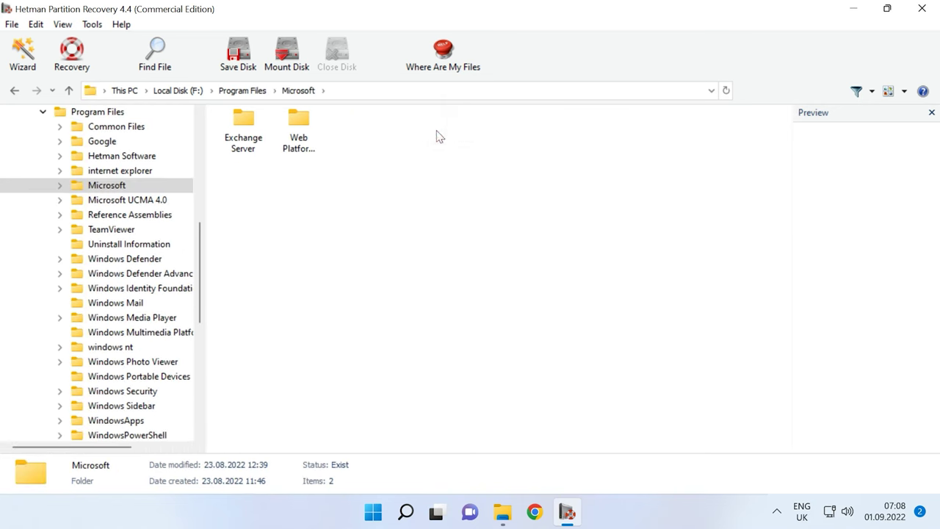
double_click(244, 129)
double_click(245, 135)
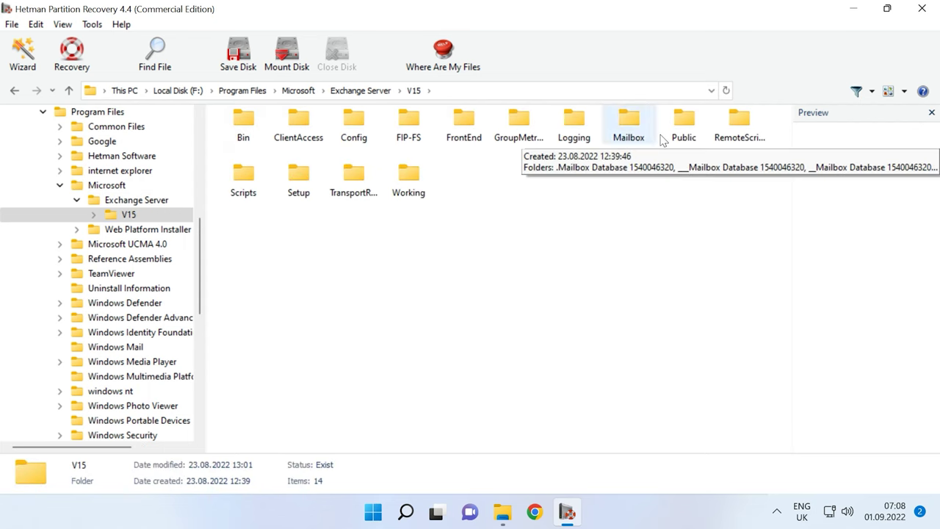
double_click(629, 127)
left_click(698, 147)
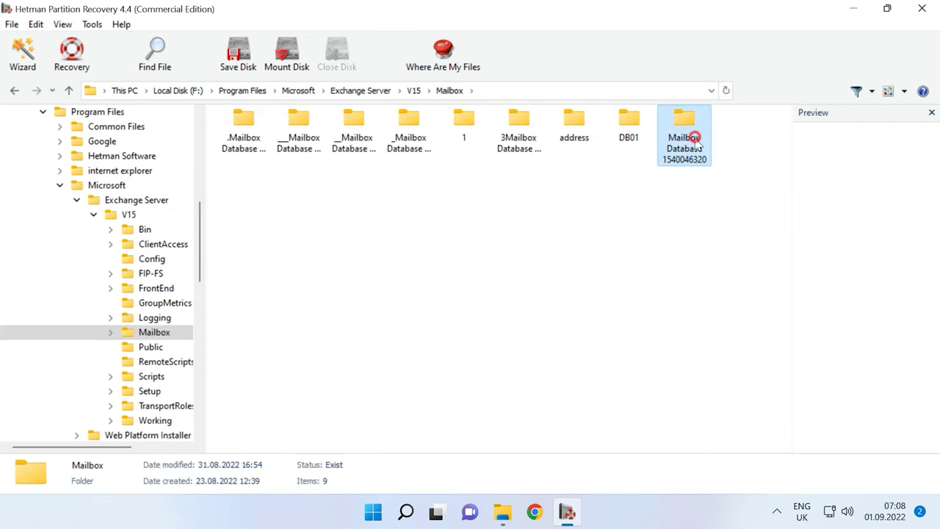
double_click(702, 147)
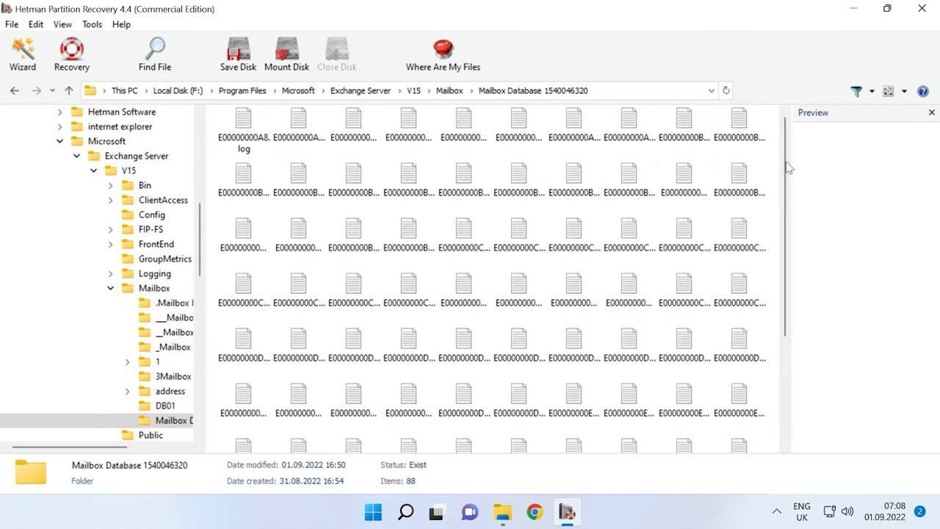
left_click_drag(787, 164, 788, 379)
left_click(632, 424)
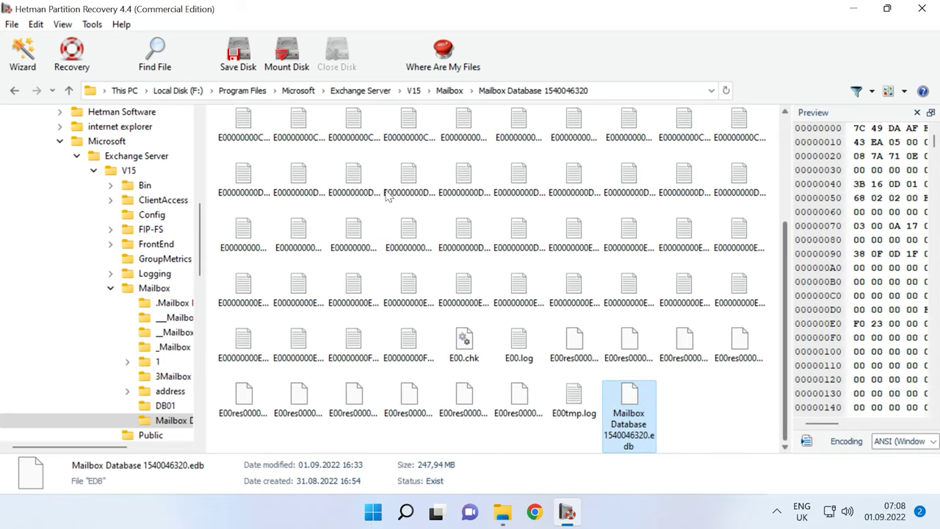
left_click(68, 90)
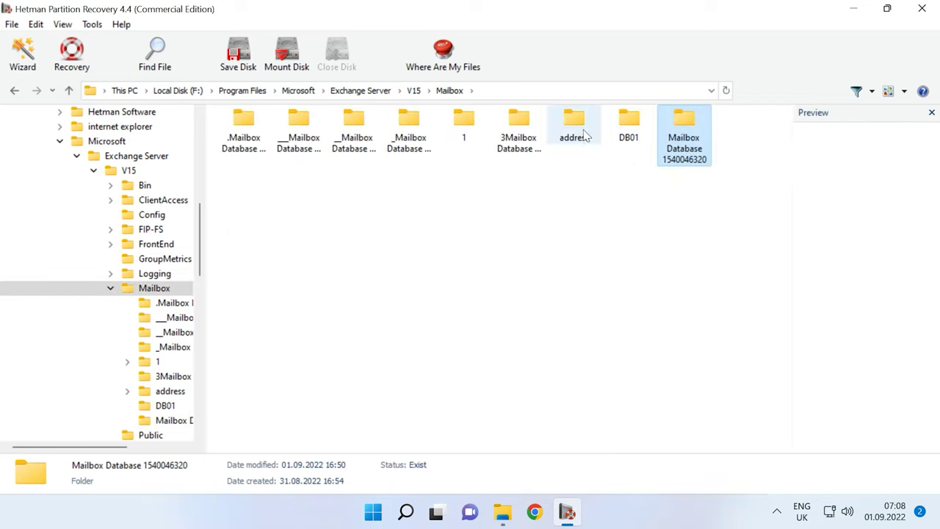
right_click(698, 147)
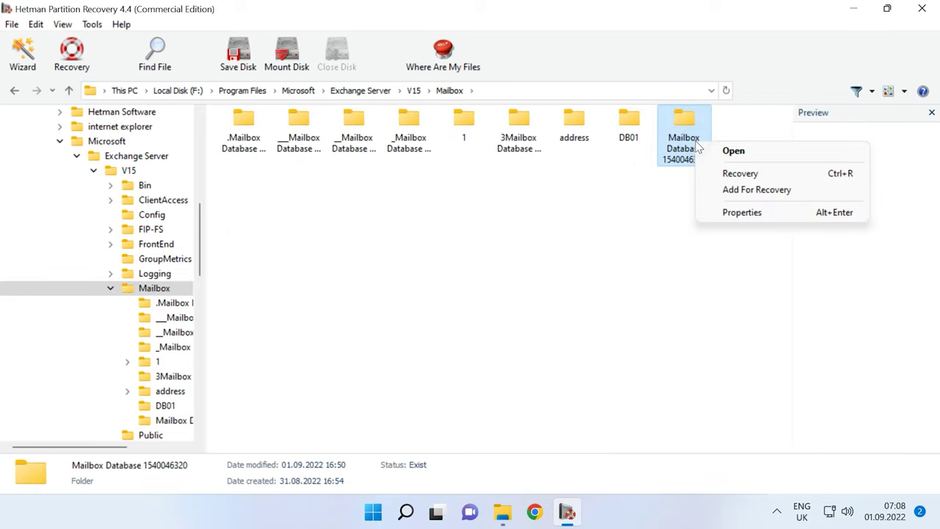
left_click(763, 182)
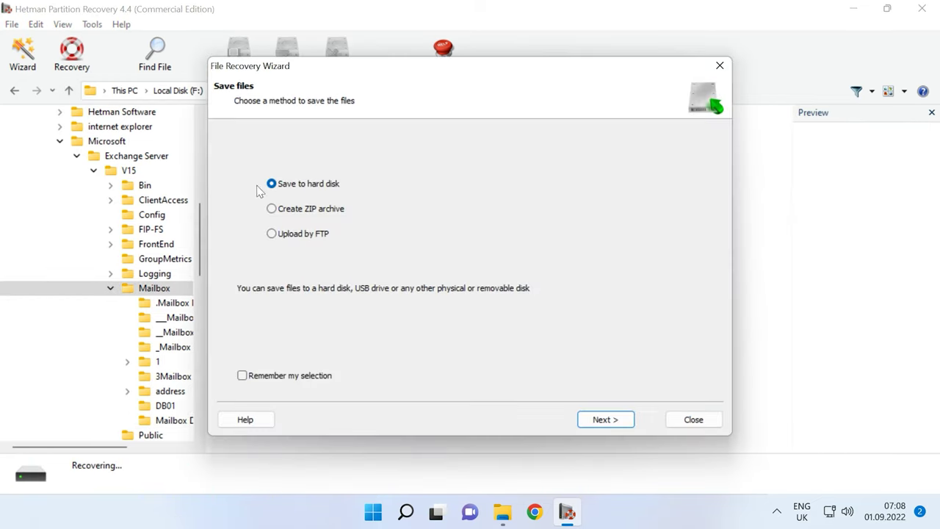
left_click(599, 419)
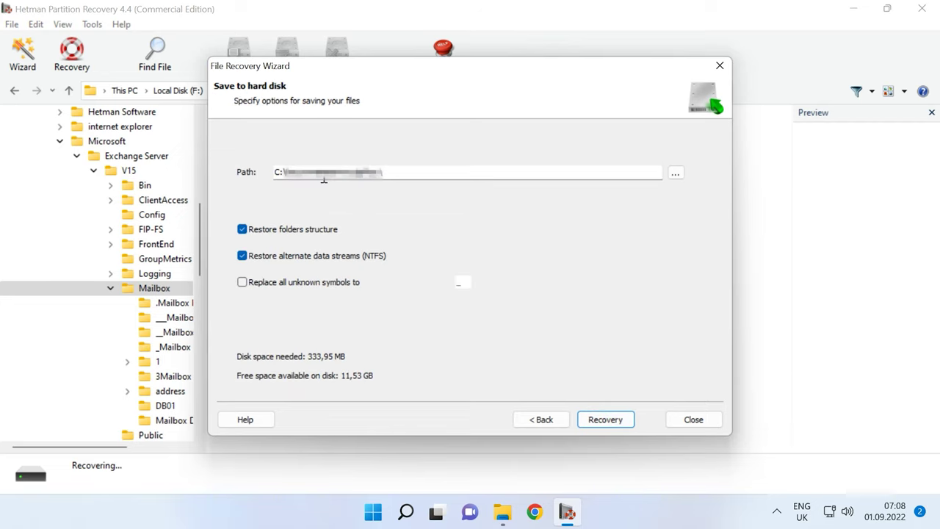
left_click_drag(379, 172, 323, 171)
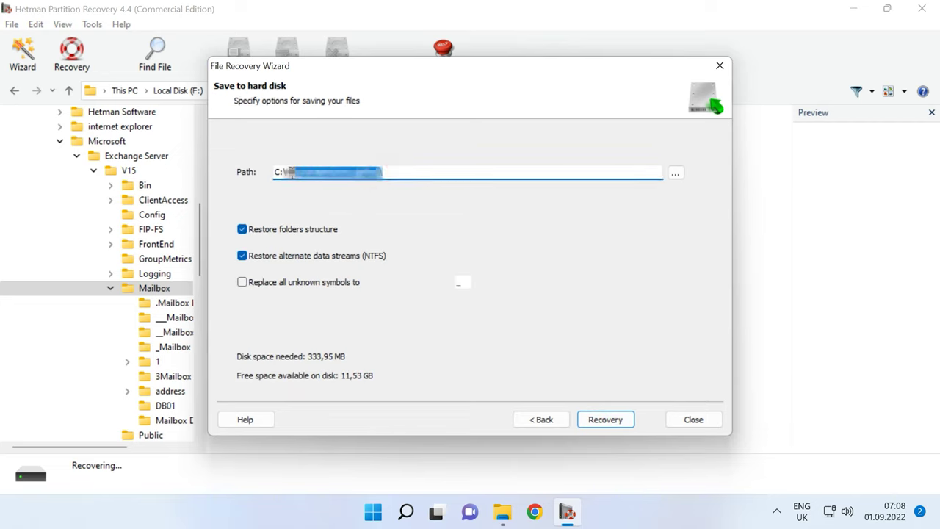
type("1\\")
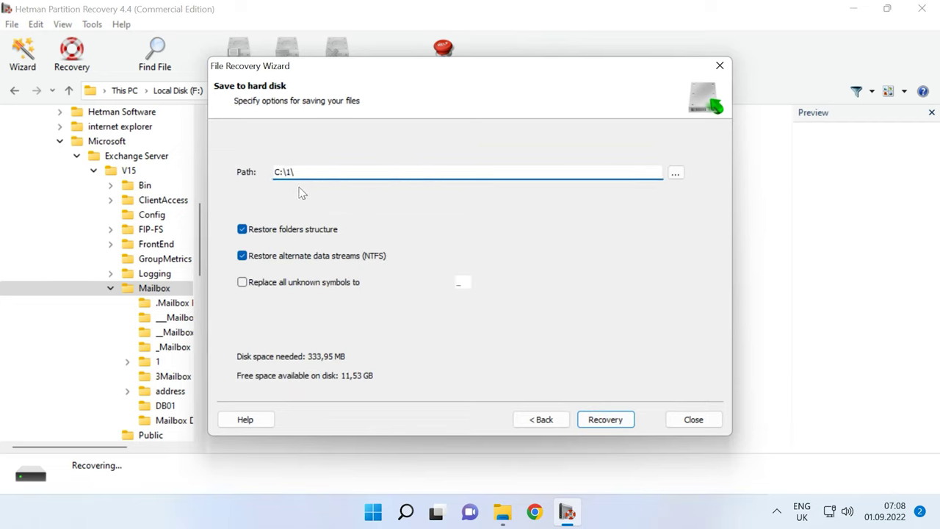
left_click(607, 426)
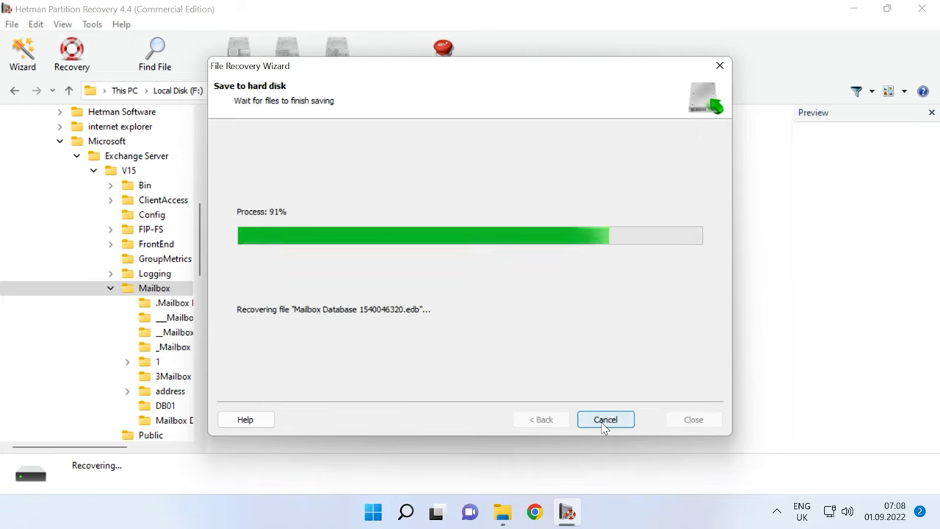
left_click(603, 423)
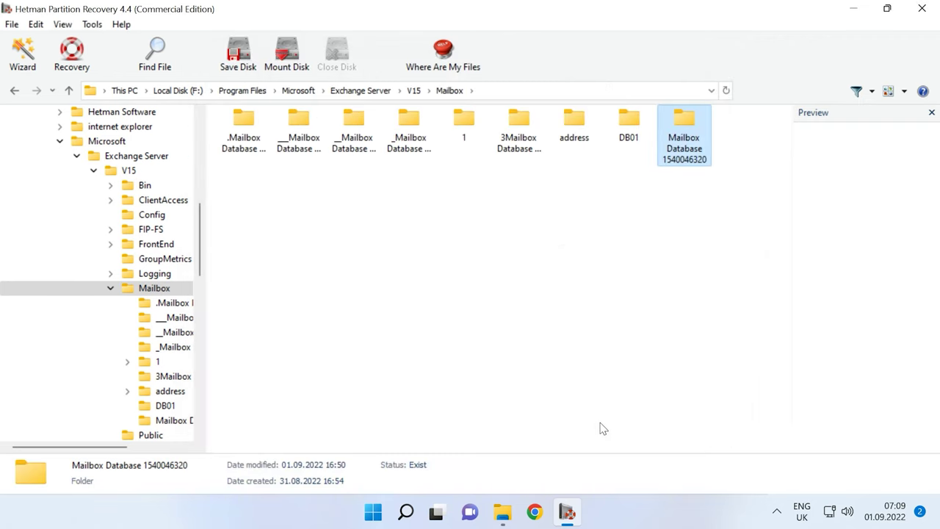
left_click(500, 518)
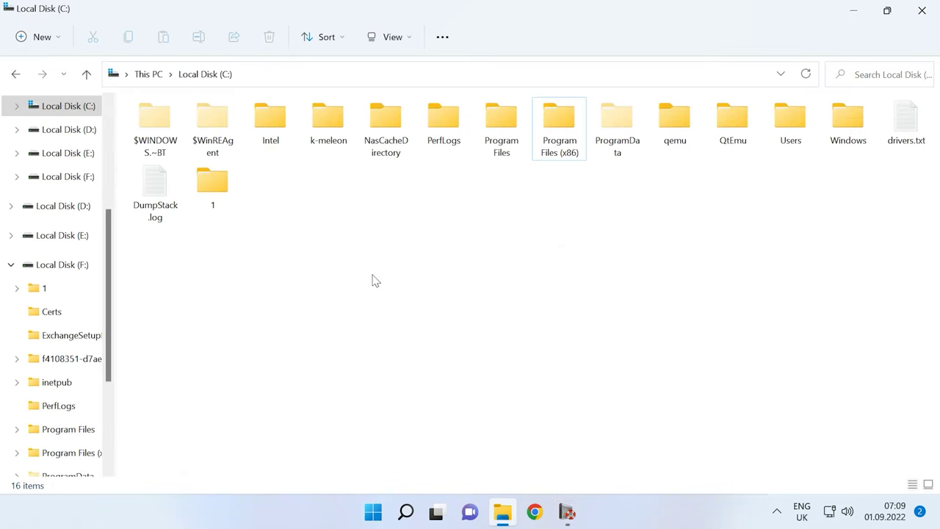
double_click(213, 183)
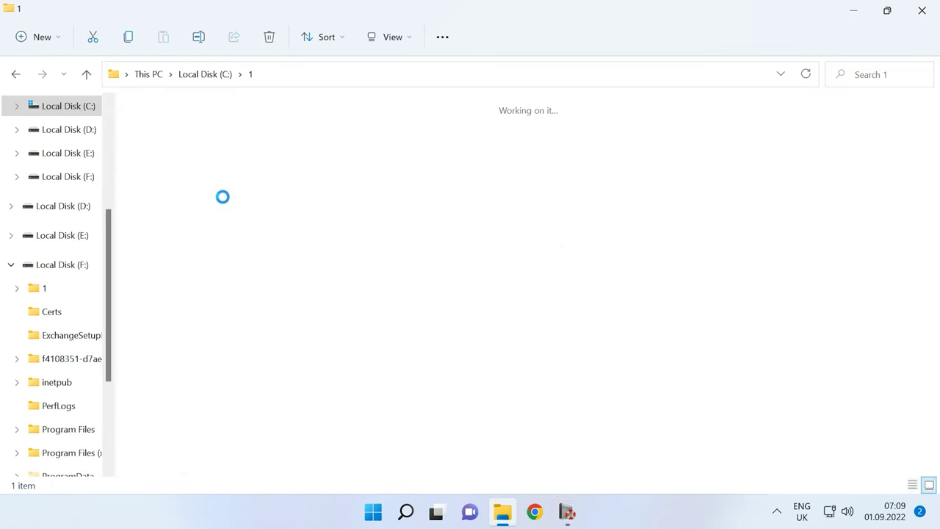
left_click(174, 206)
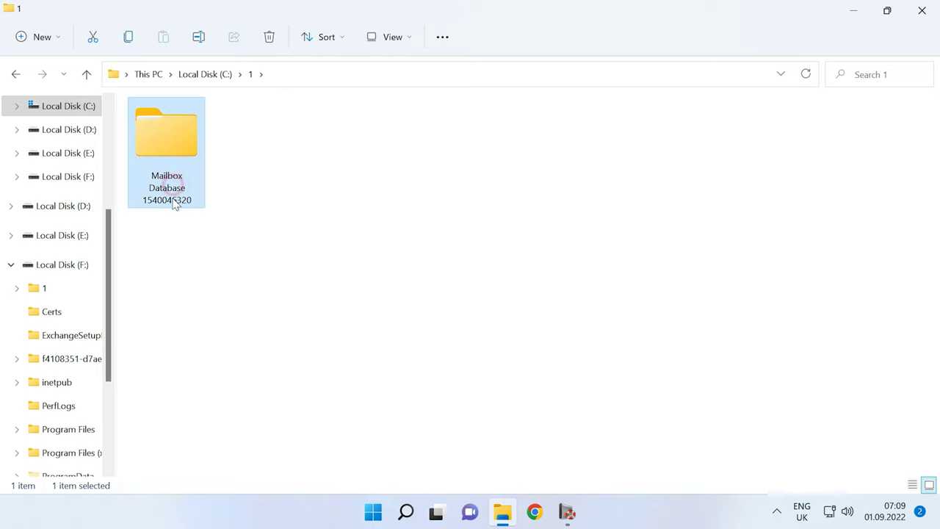
double_click(184, 191)
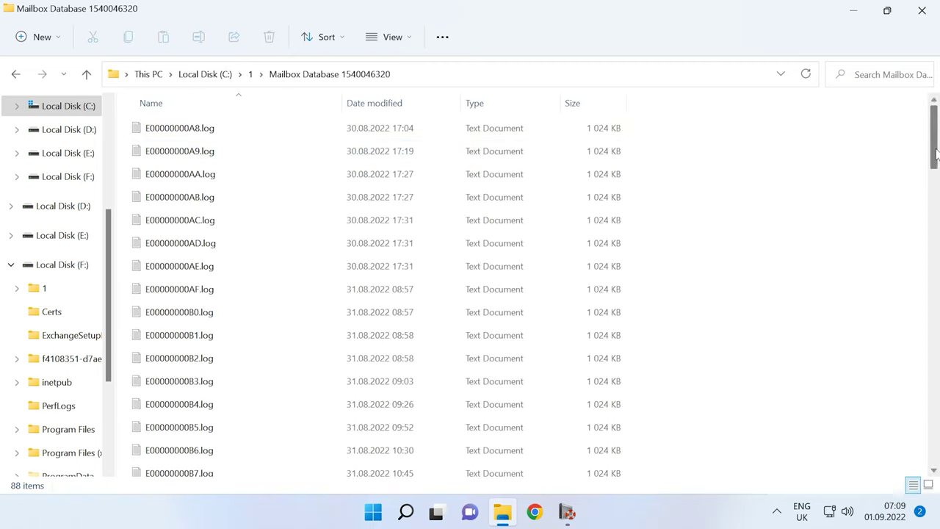
left_click_drag(931, 150, 932, 441)
left_click(226, 466)
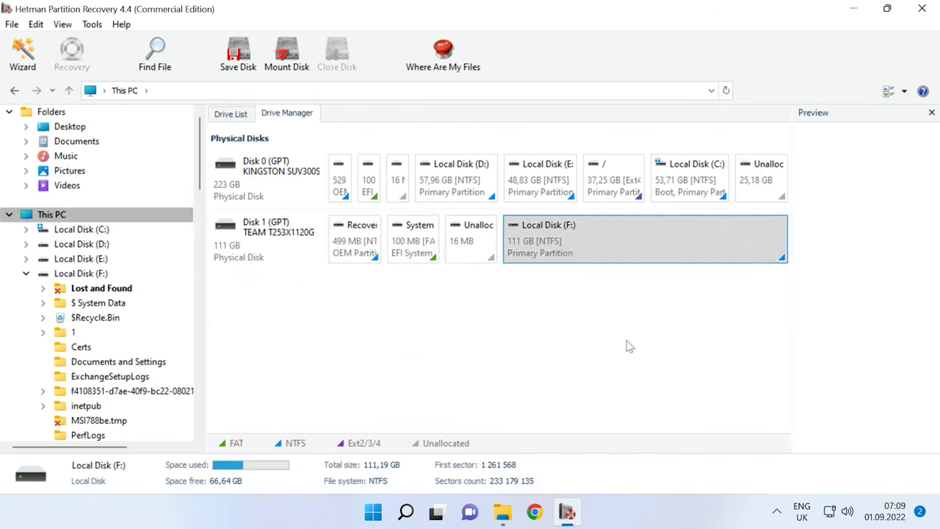
- View the file search options, and the image saving options for physical disk Disk 1 (TEAM T253X1120G), closing both without running them
left_click(268, 227)
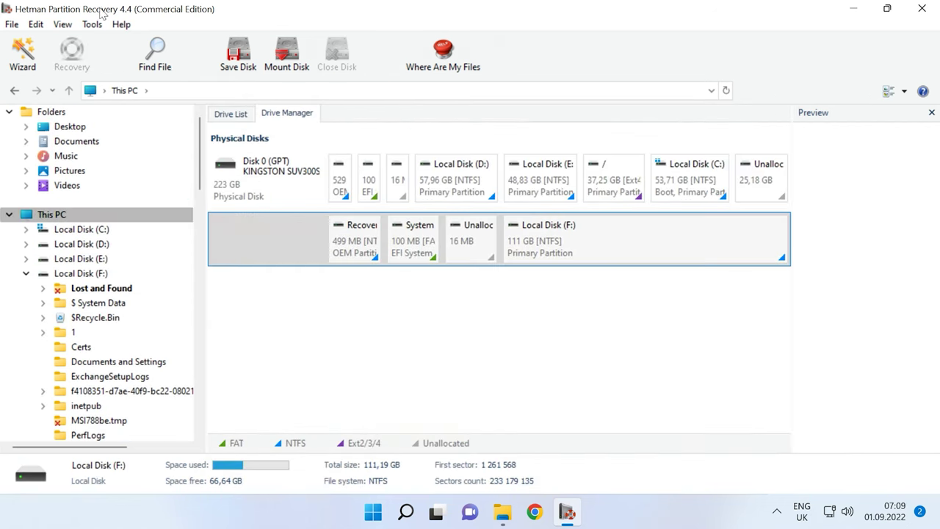
left_click(148, 66)
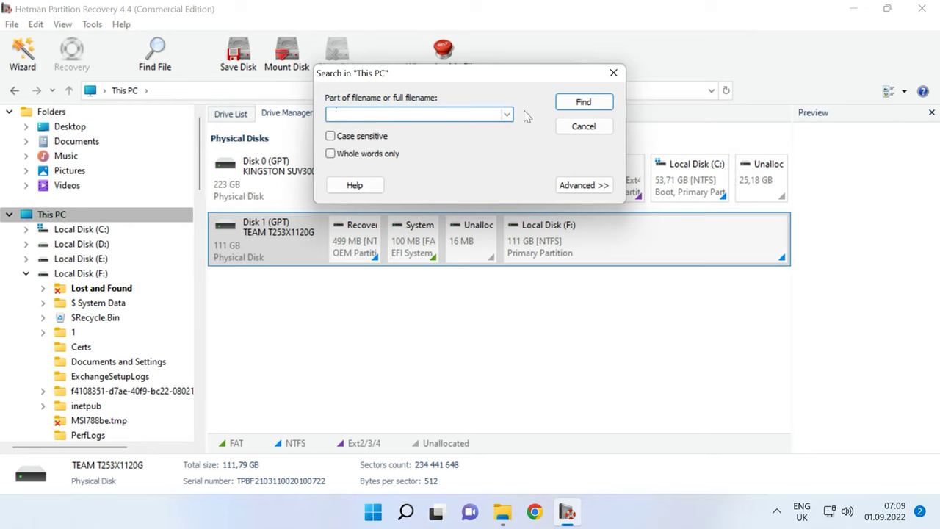
left_click(614, 73)
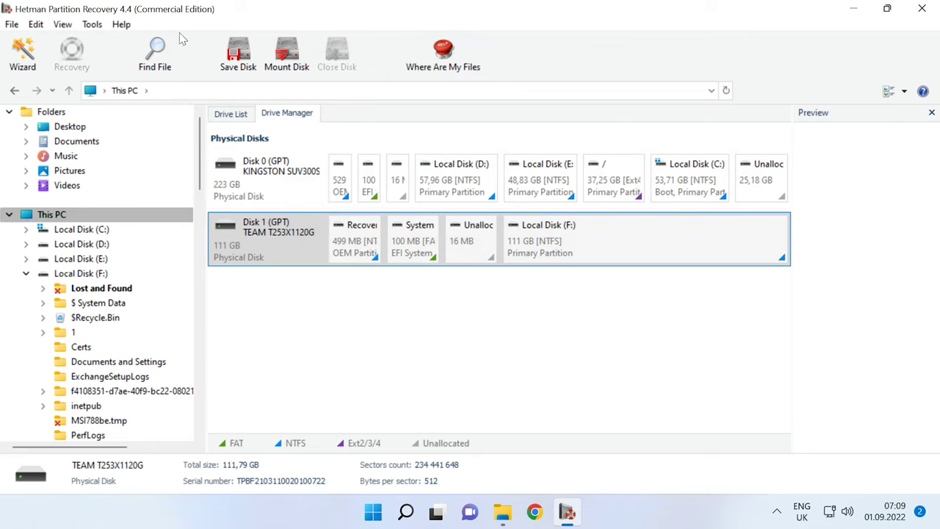
left_click(92, 24)
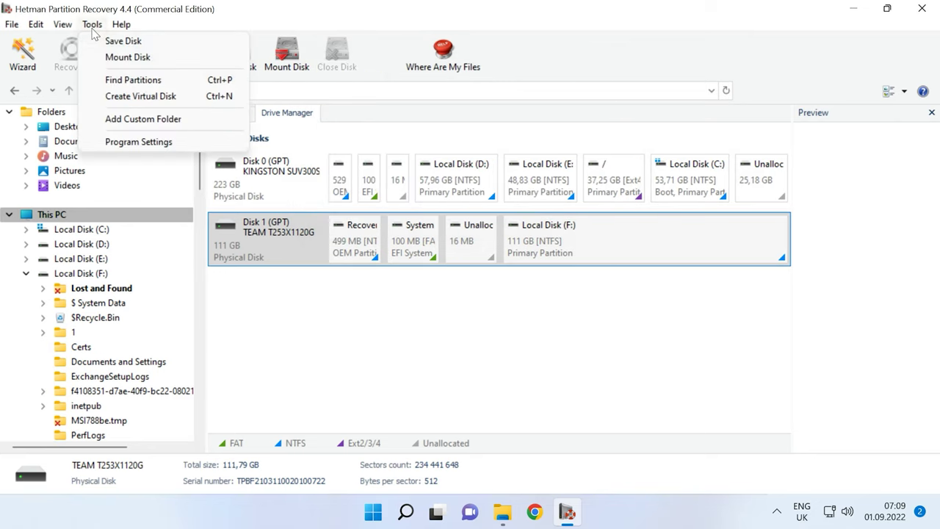
left_click(164, 44)
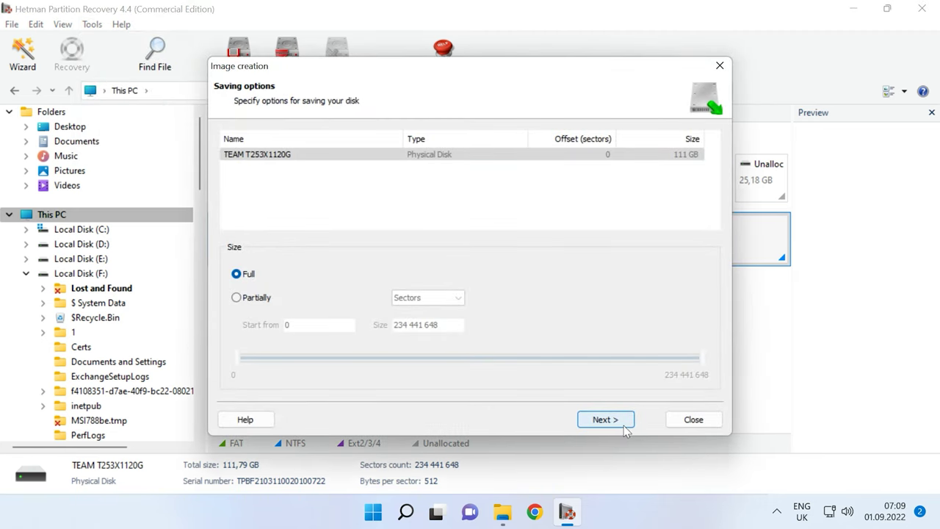
left_click(684, 420)
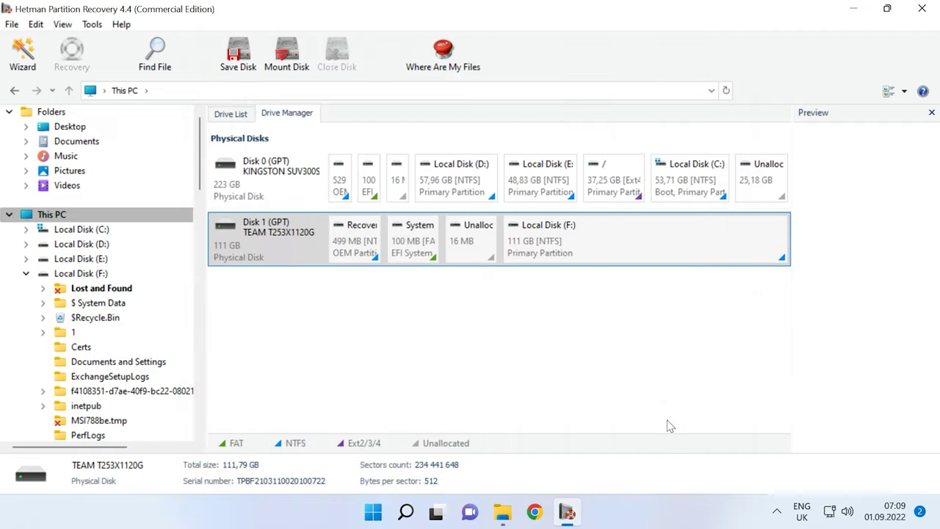